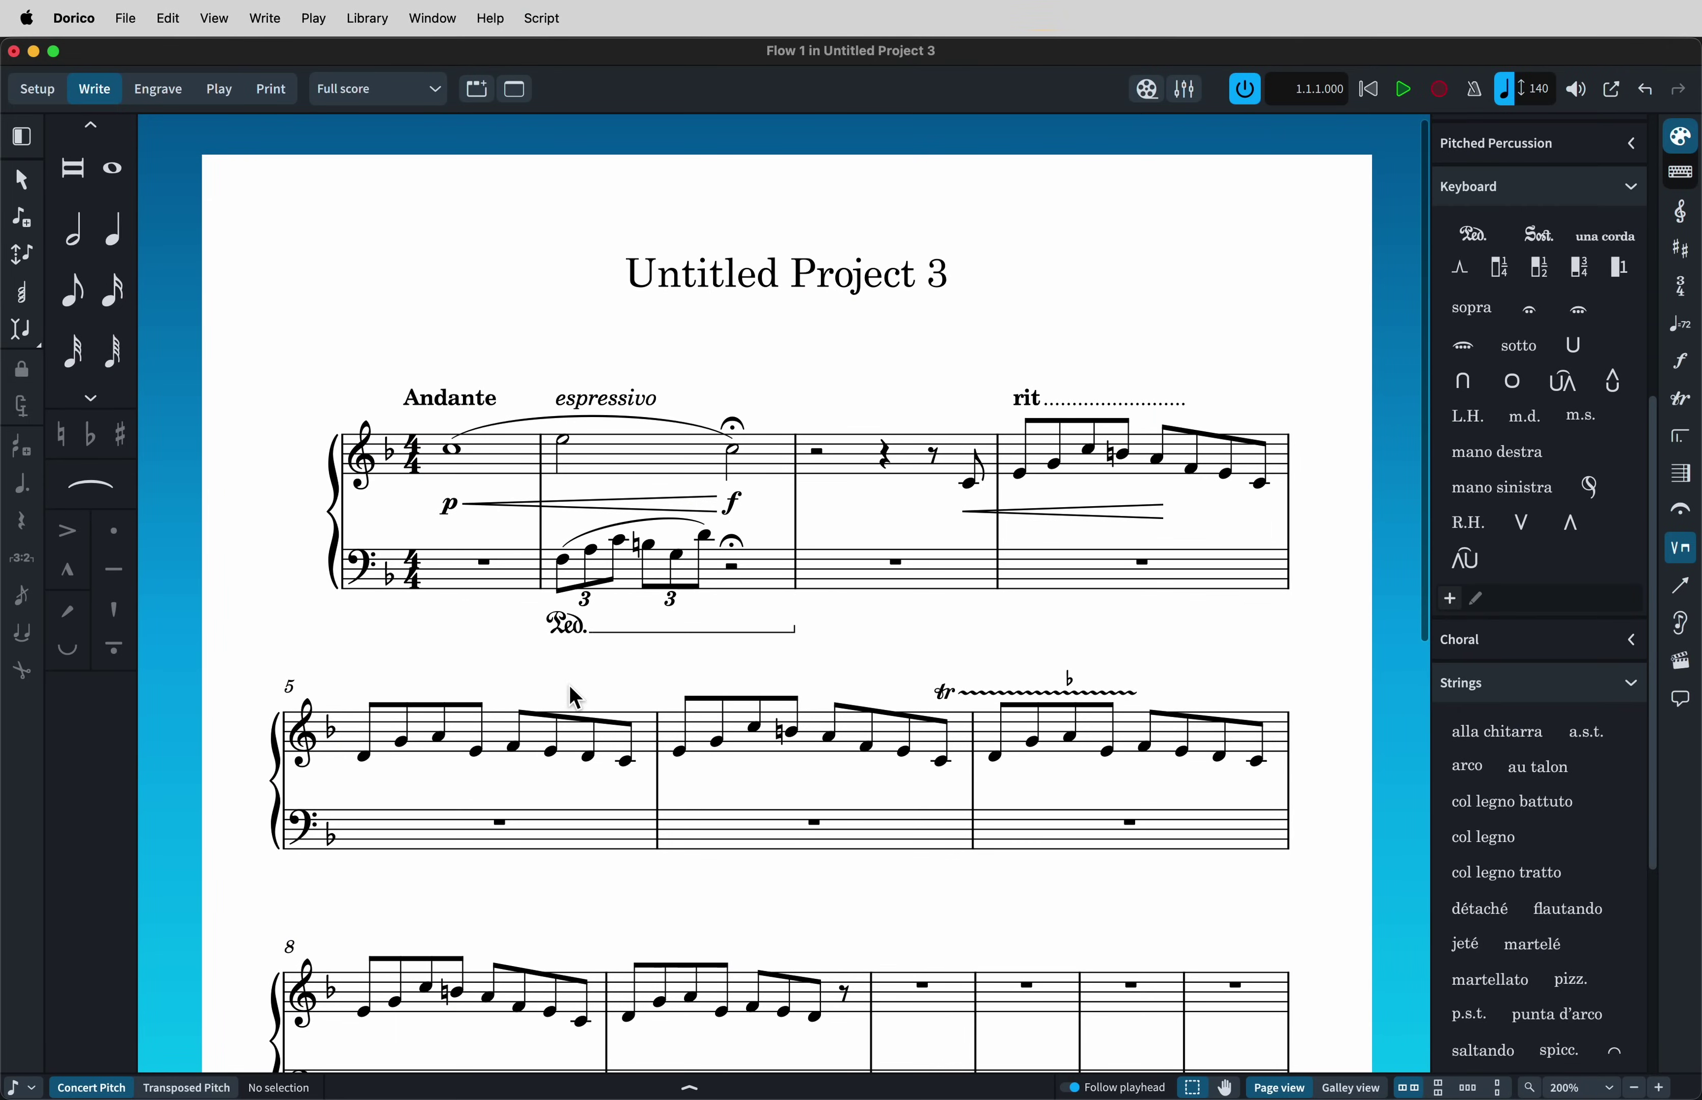
- Select the bar 2 pedal line, the espressivo text, and bar 1's whole-note C in turn
{"action": "left_click", "coordinate": [561, 626]}
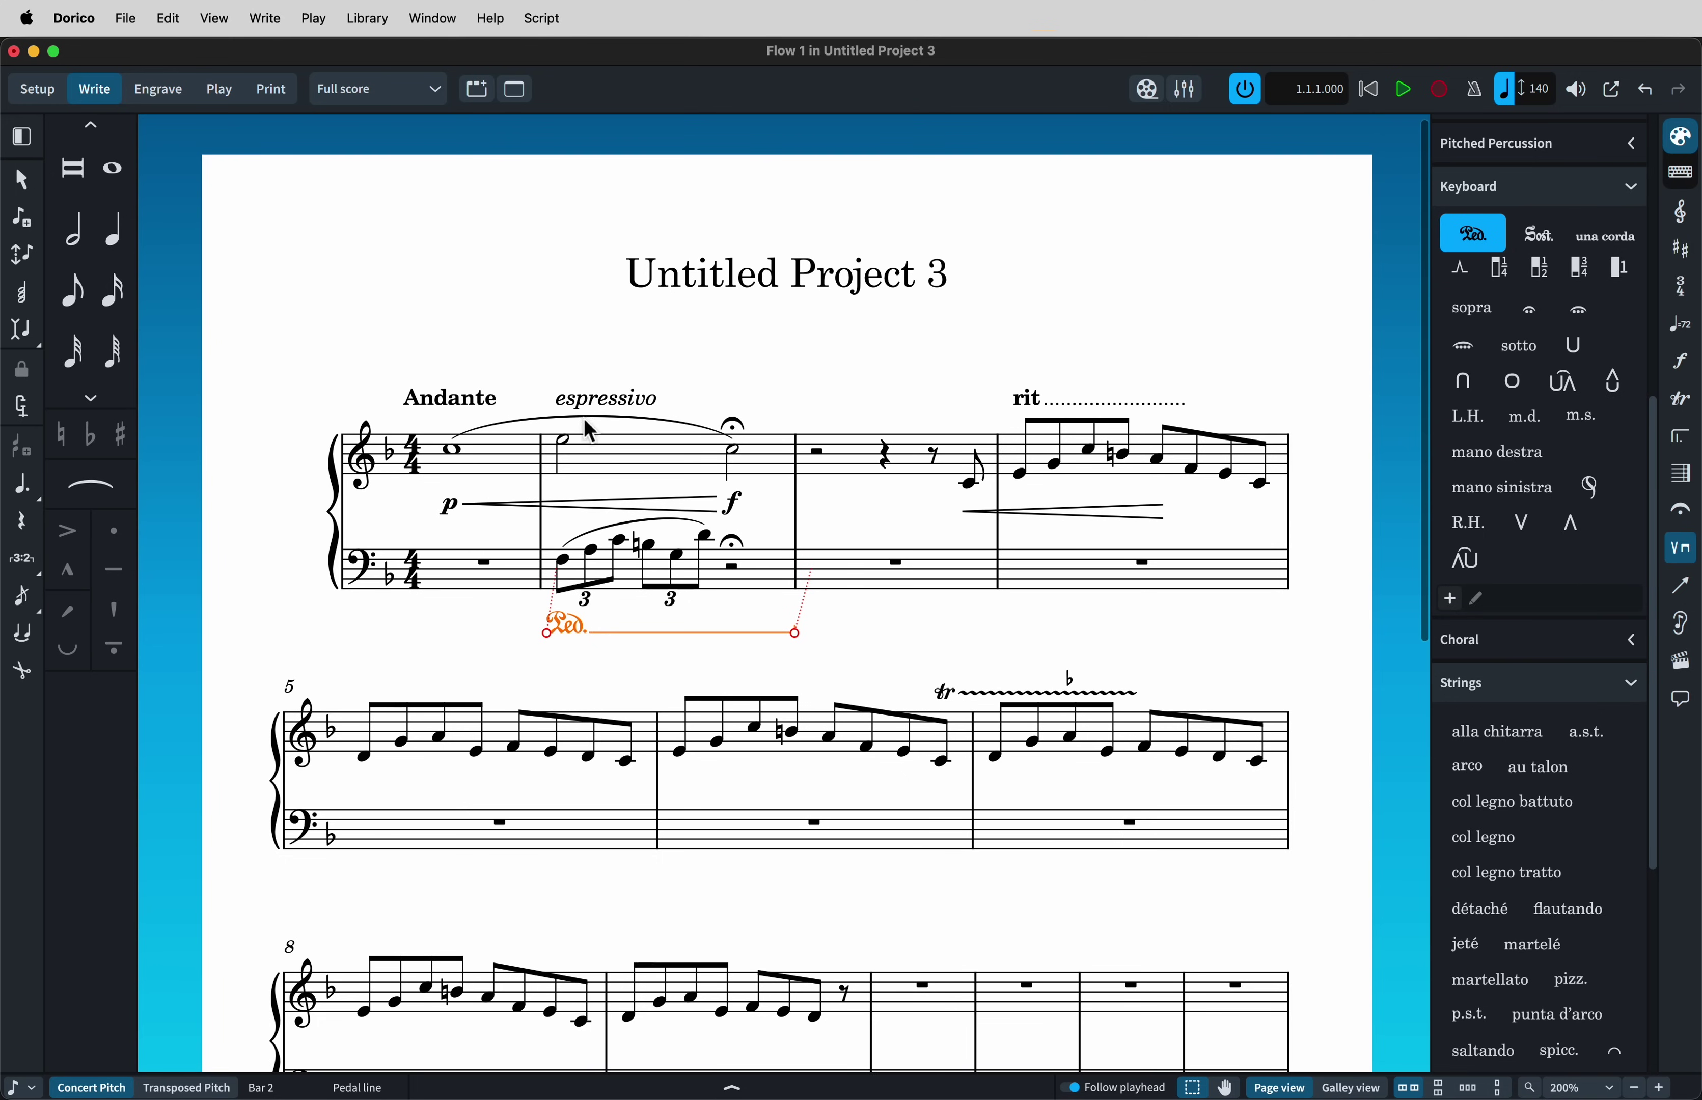
{"action": "left_click", "coordinate": [597, 399]}
{"action": "left_click", "coordinate": [453, 450]}
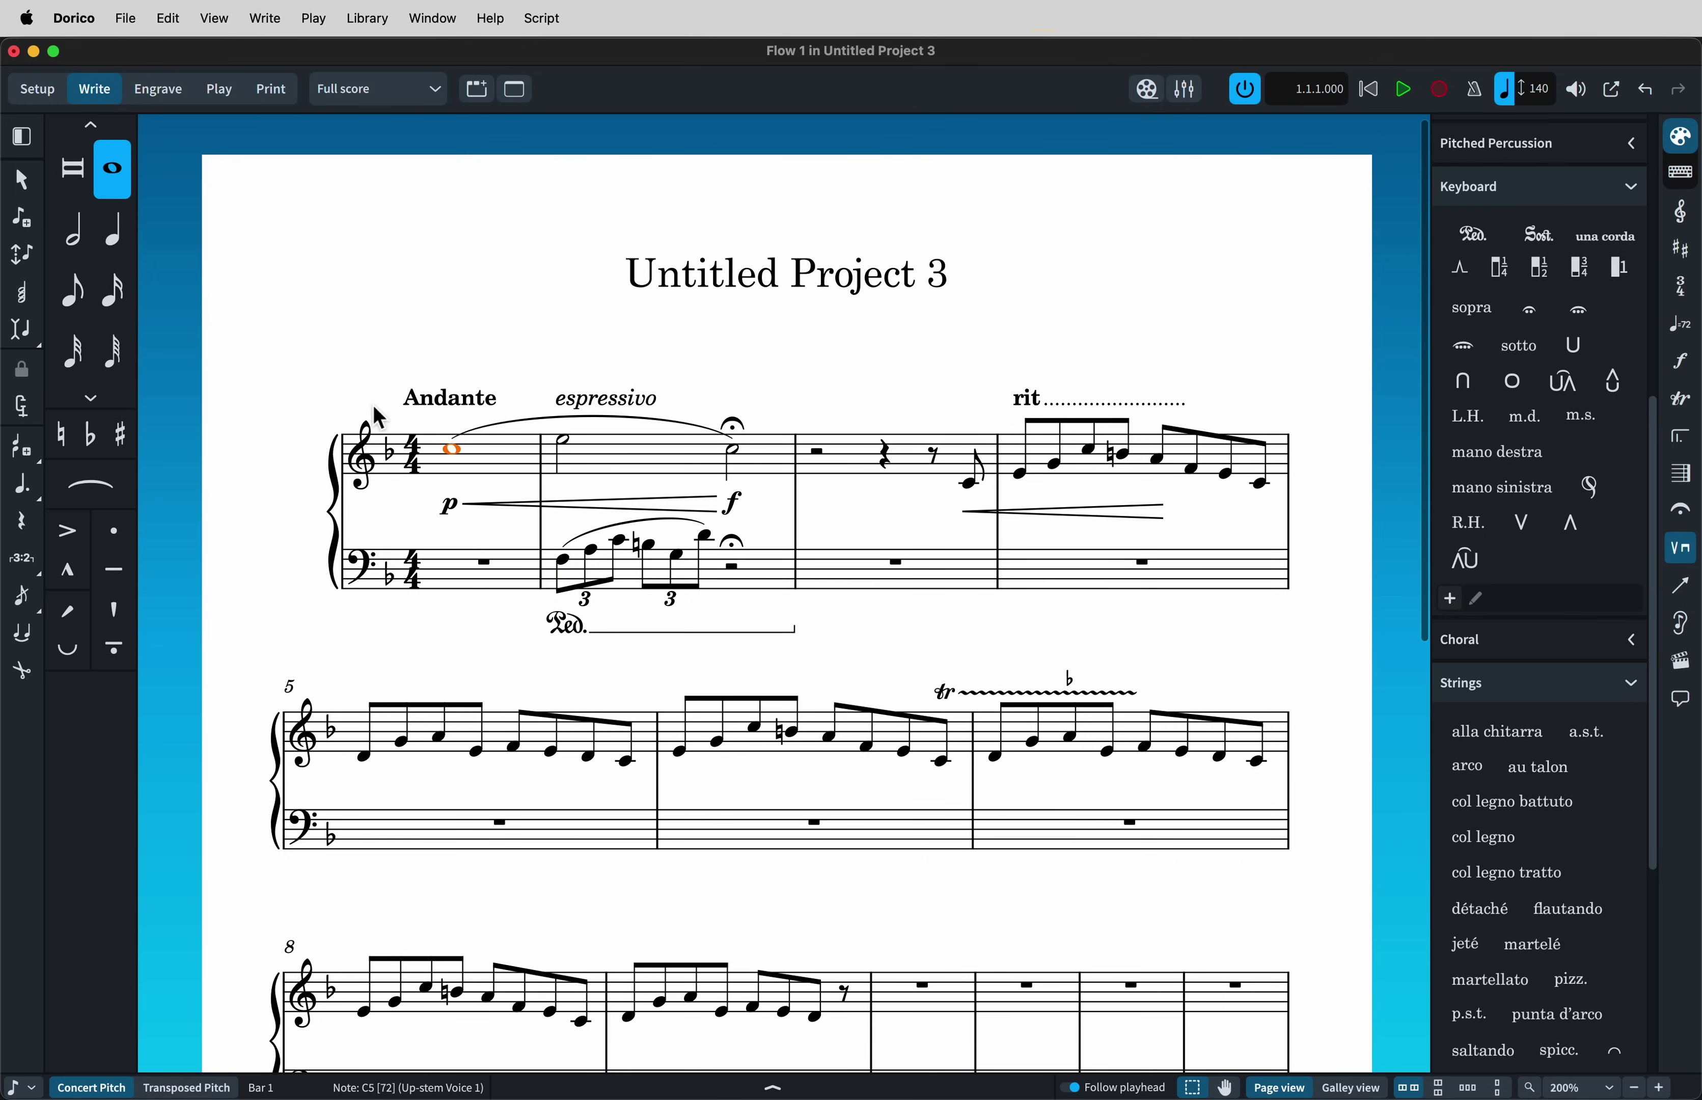
- Select everything in bars 1–3 and browse the Filter, Pedal Lines, Bar Numbers and Beaming context submenus
{"action": "left_click_drag", "start_coordinate": [322, 363], "coordinate": [860, 691]}
{"action": "right_click", "coordinate": [624, 450]}
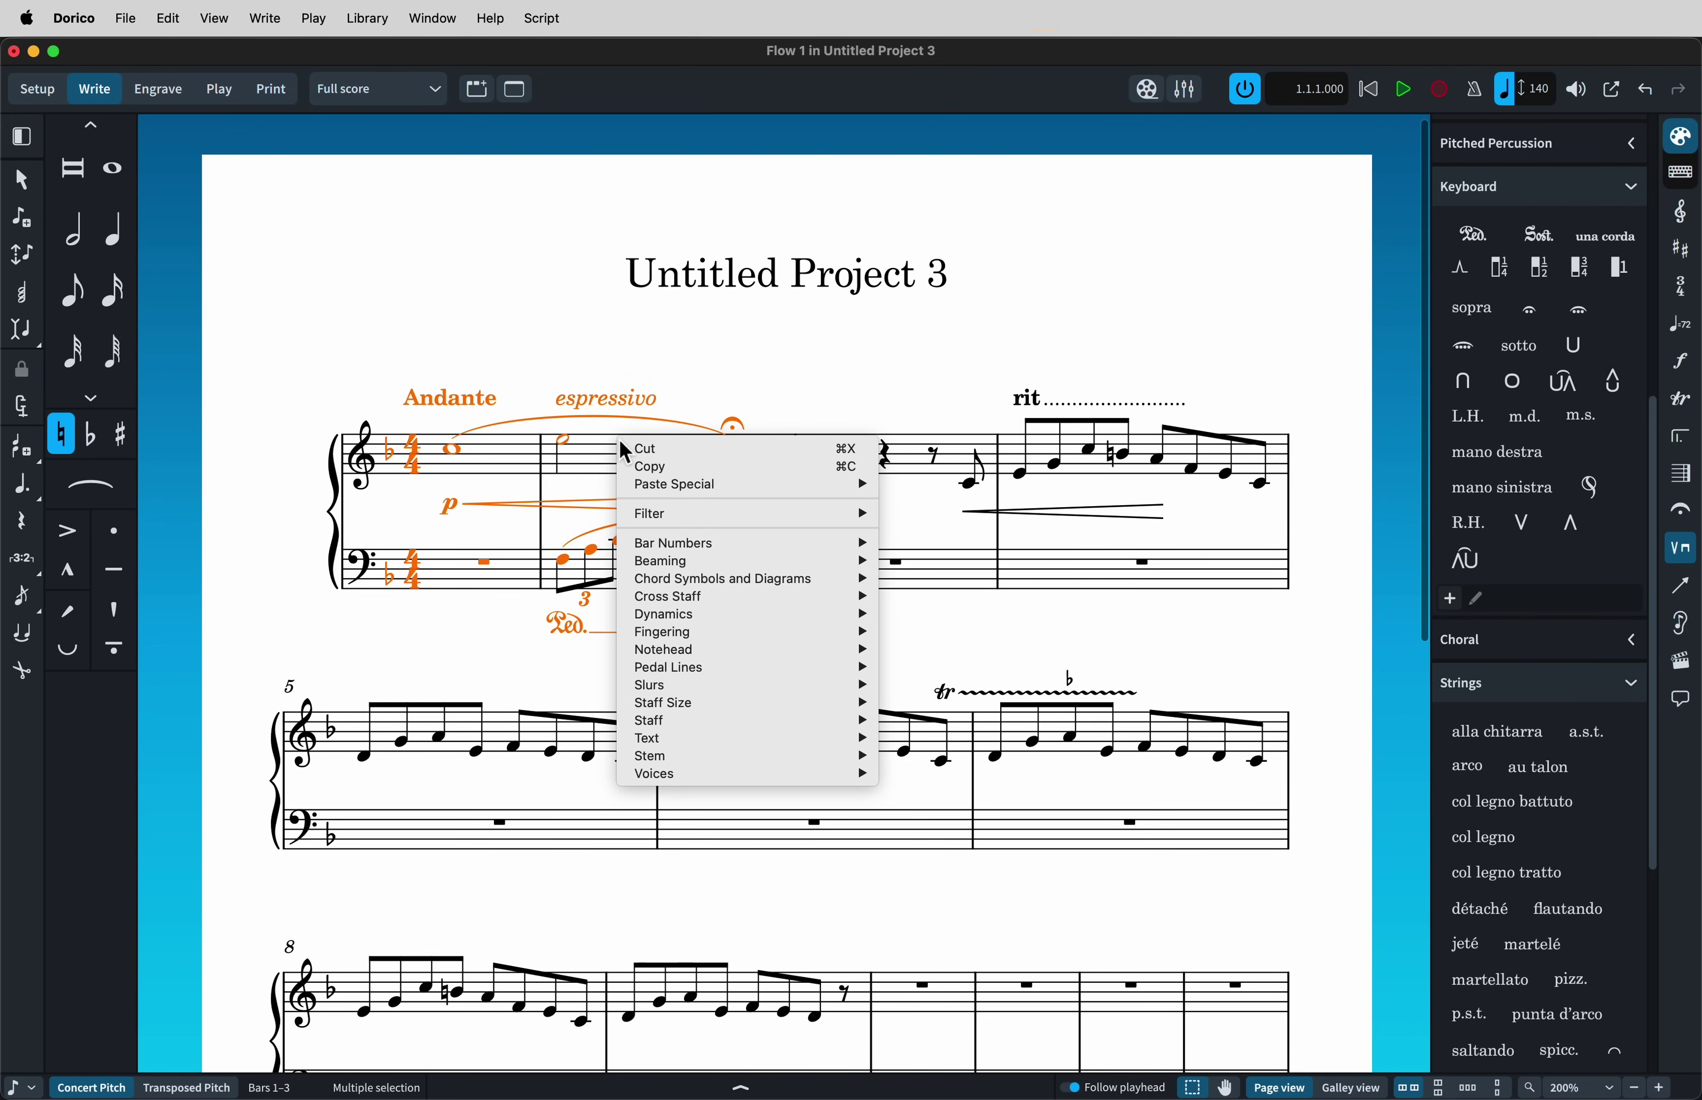
{"action": "mouse_move", "coordinate": [715, 513]}
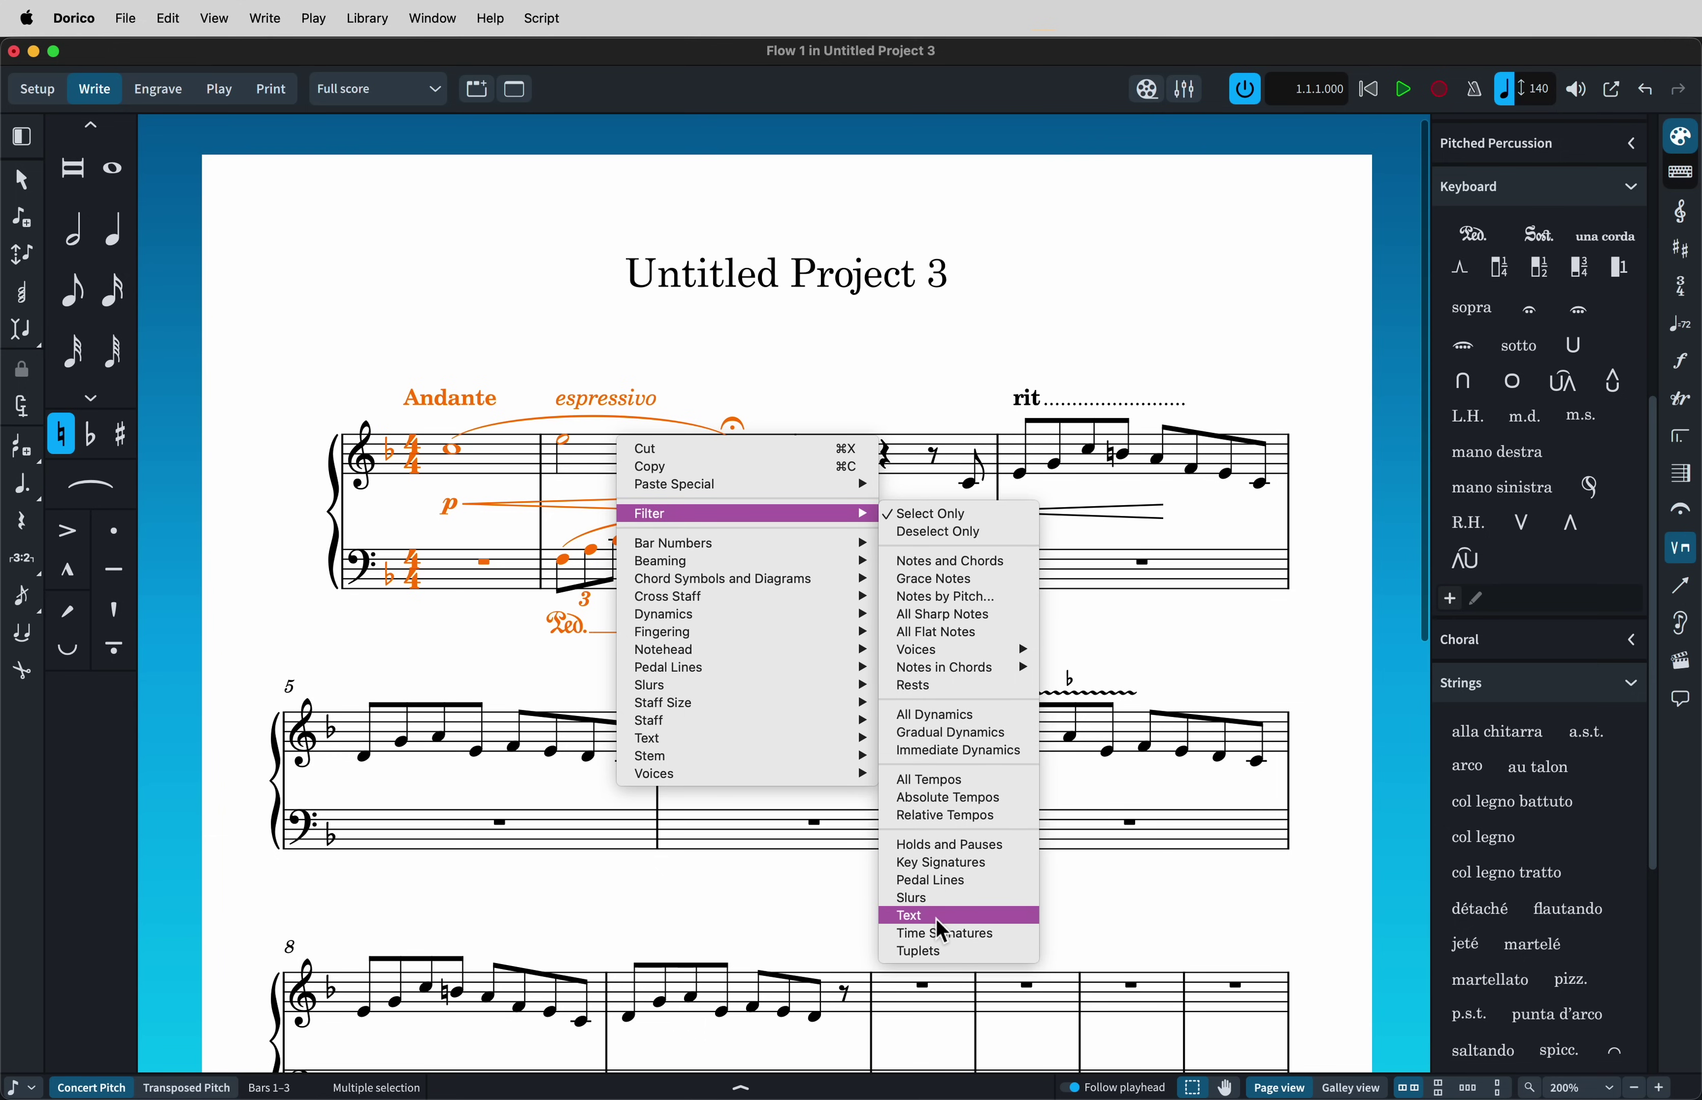
{"action": "mouse_move", "coordinate": [690, 673]}
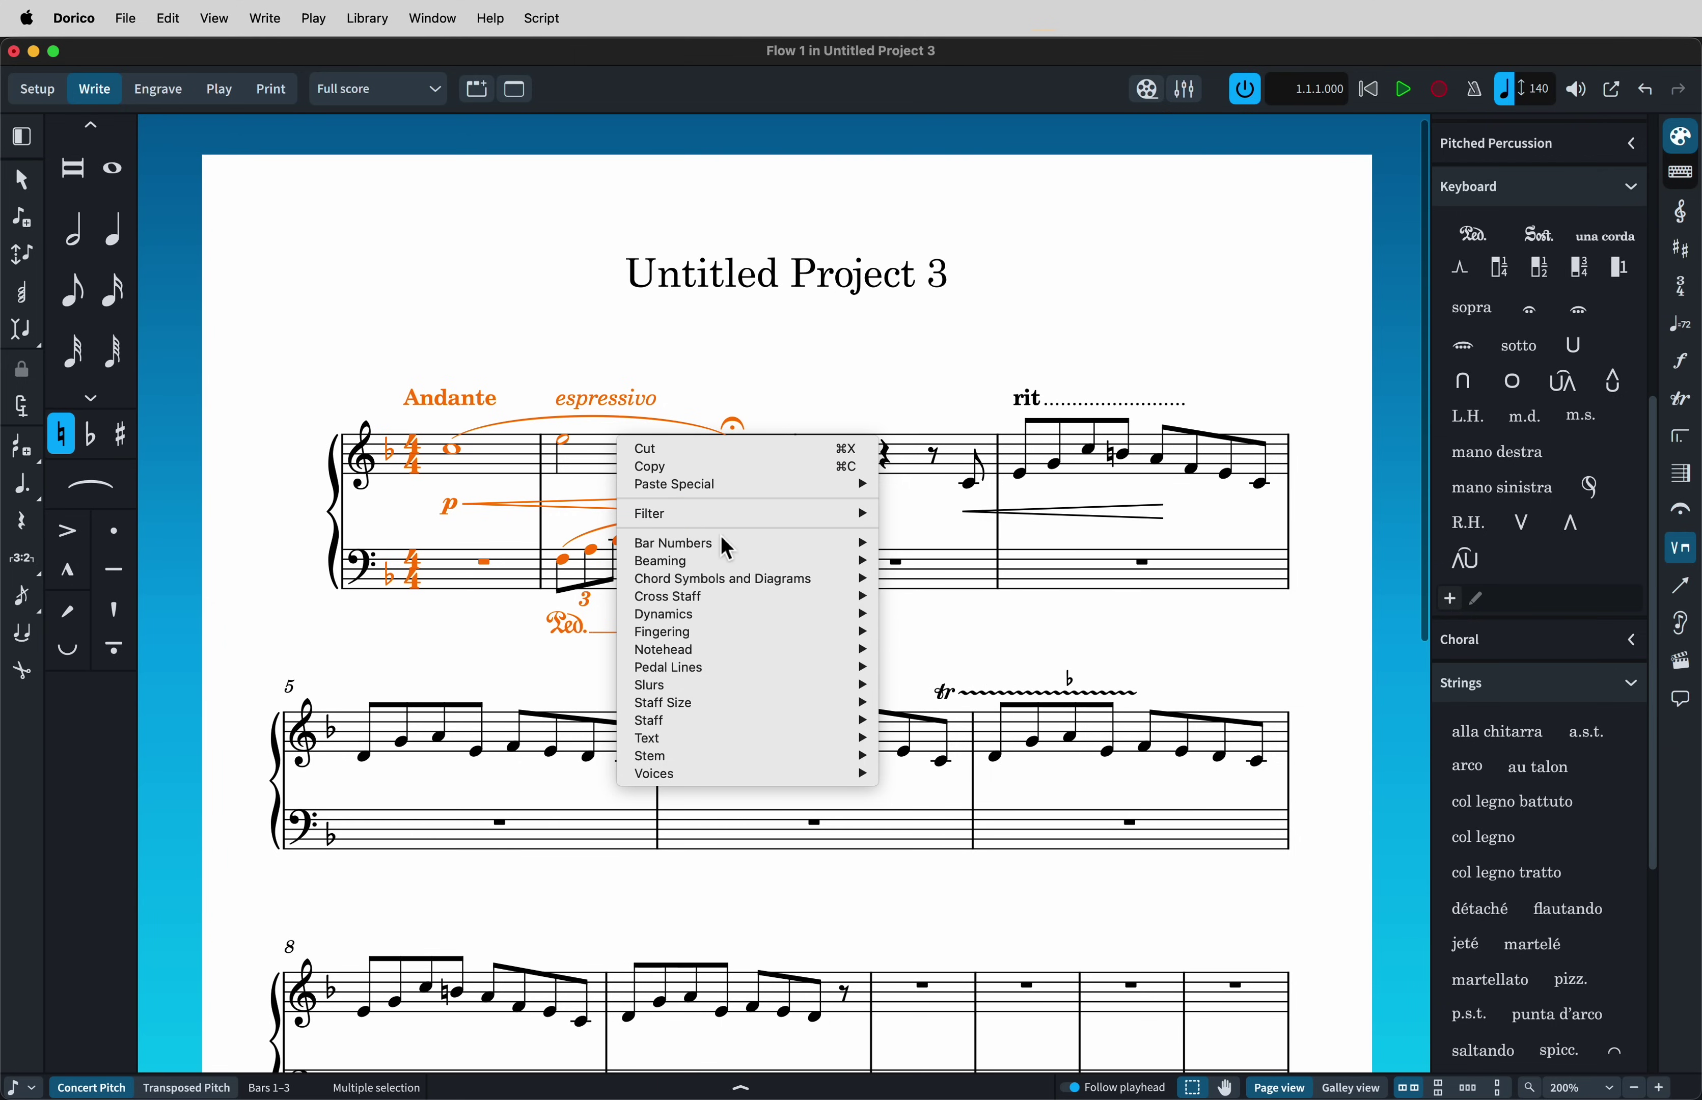
{"action": "mouse_move", "coordinate": [721, 550]}
{"action": "mouse_move", "coordinate": [719, 586]}
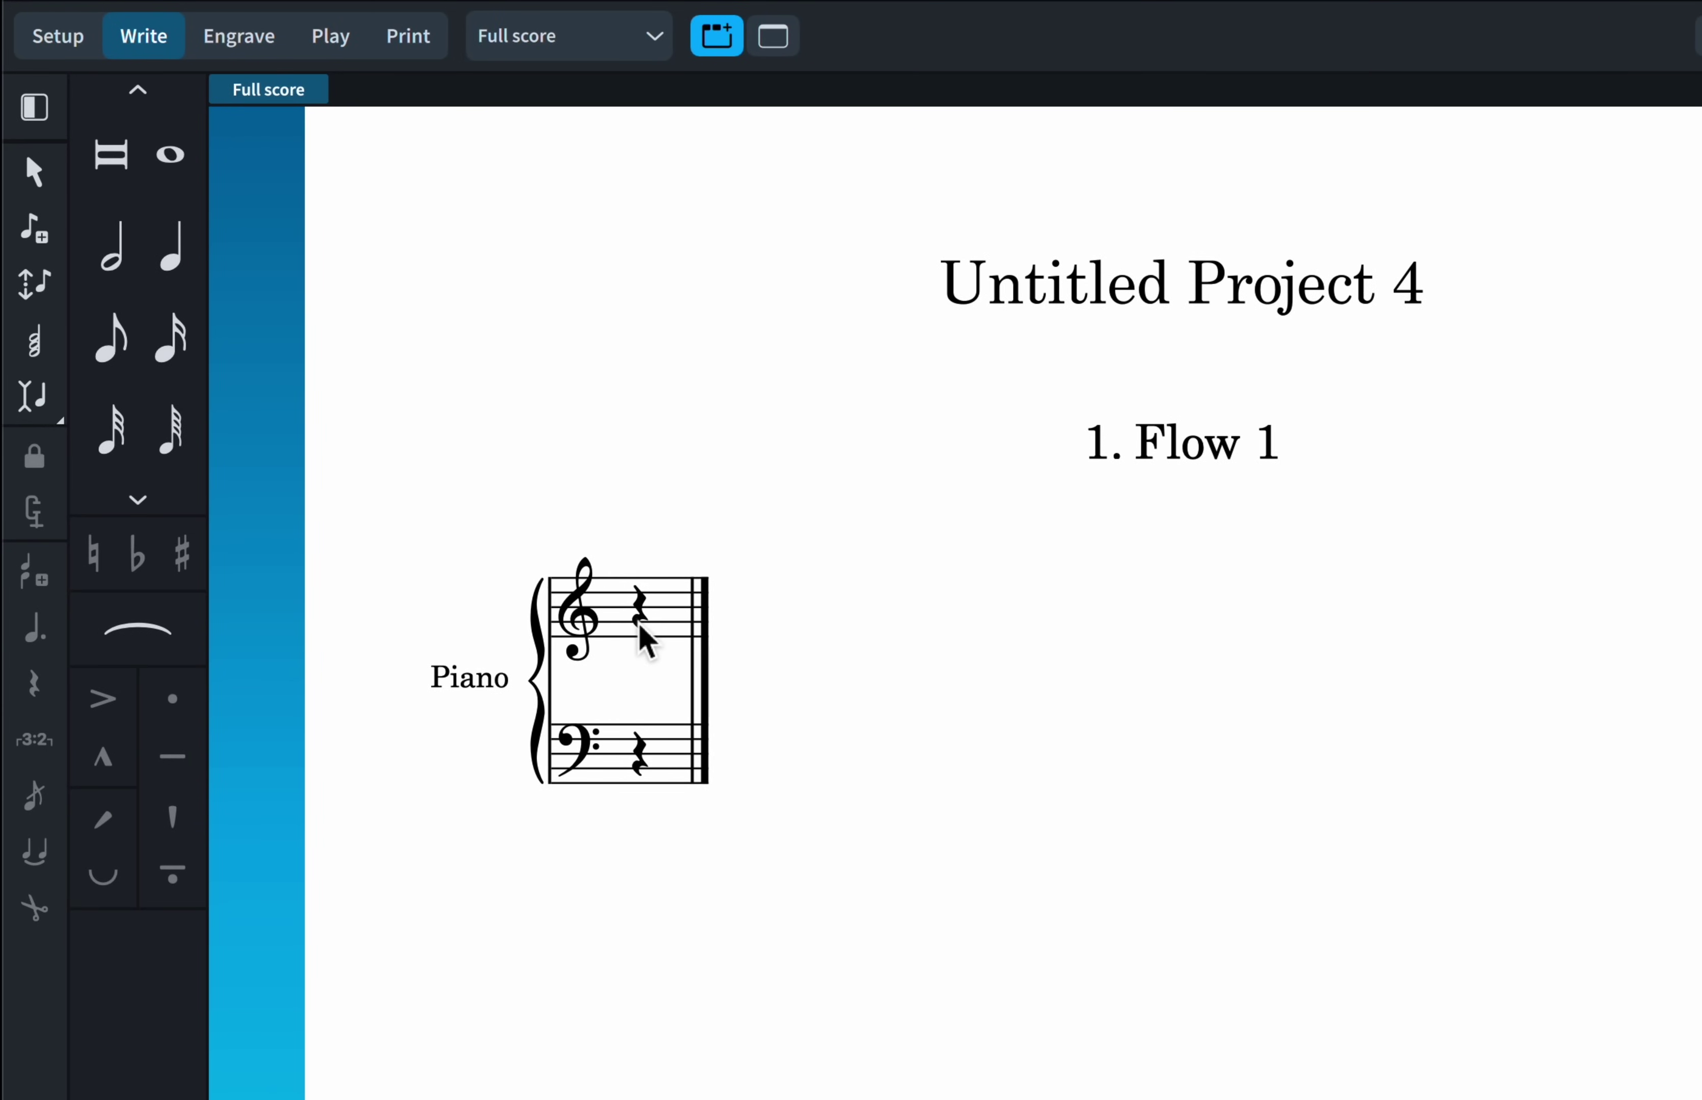
- Enter treble quarter notes C E G C B A G F E D F A G F, then select the middle C
{"action": "double_click", "coordinate": [640, 615]}
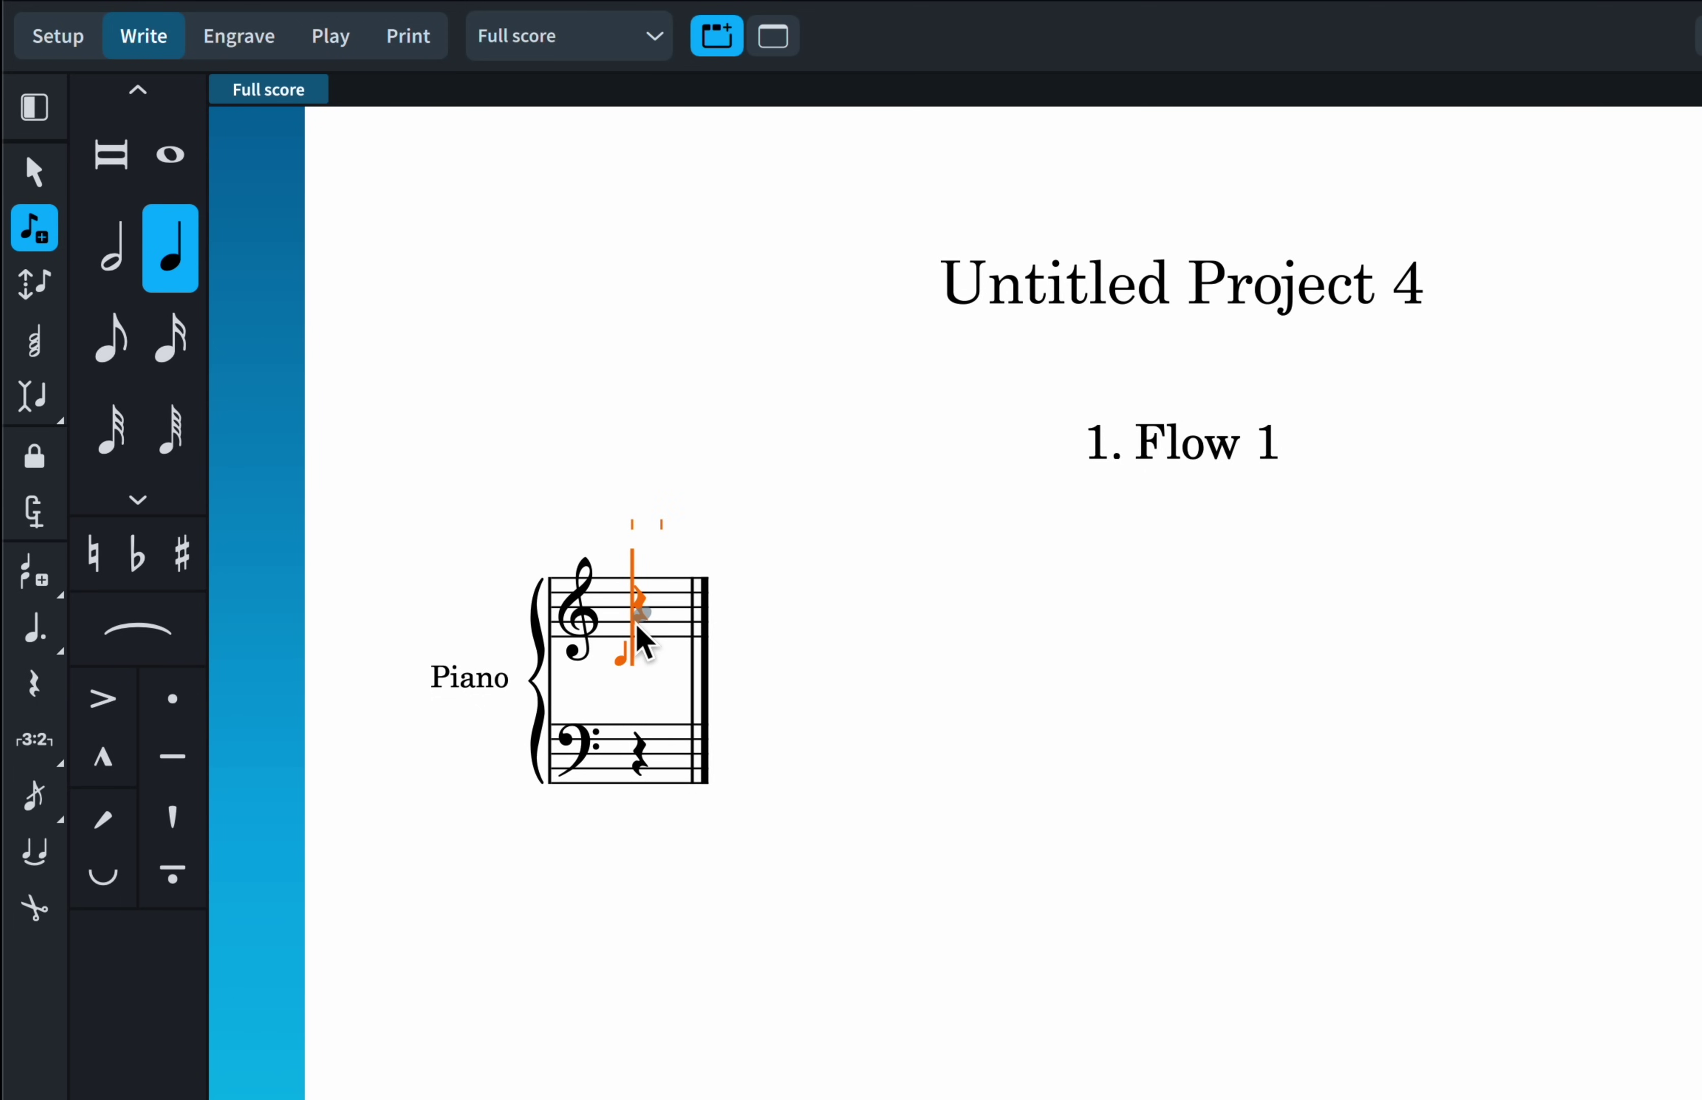
{"action": "key", "text": "c"}
{"action": "key", "text": "e"}
{"action": "key", "text": "g"}
{"action": "key", "text": "c"}
{"action": "key", "text": "b"}
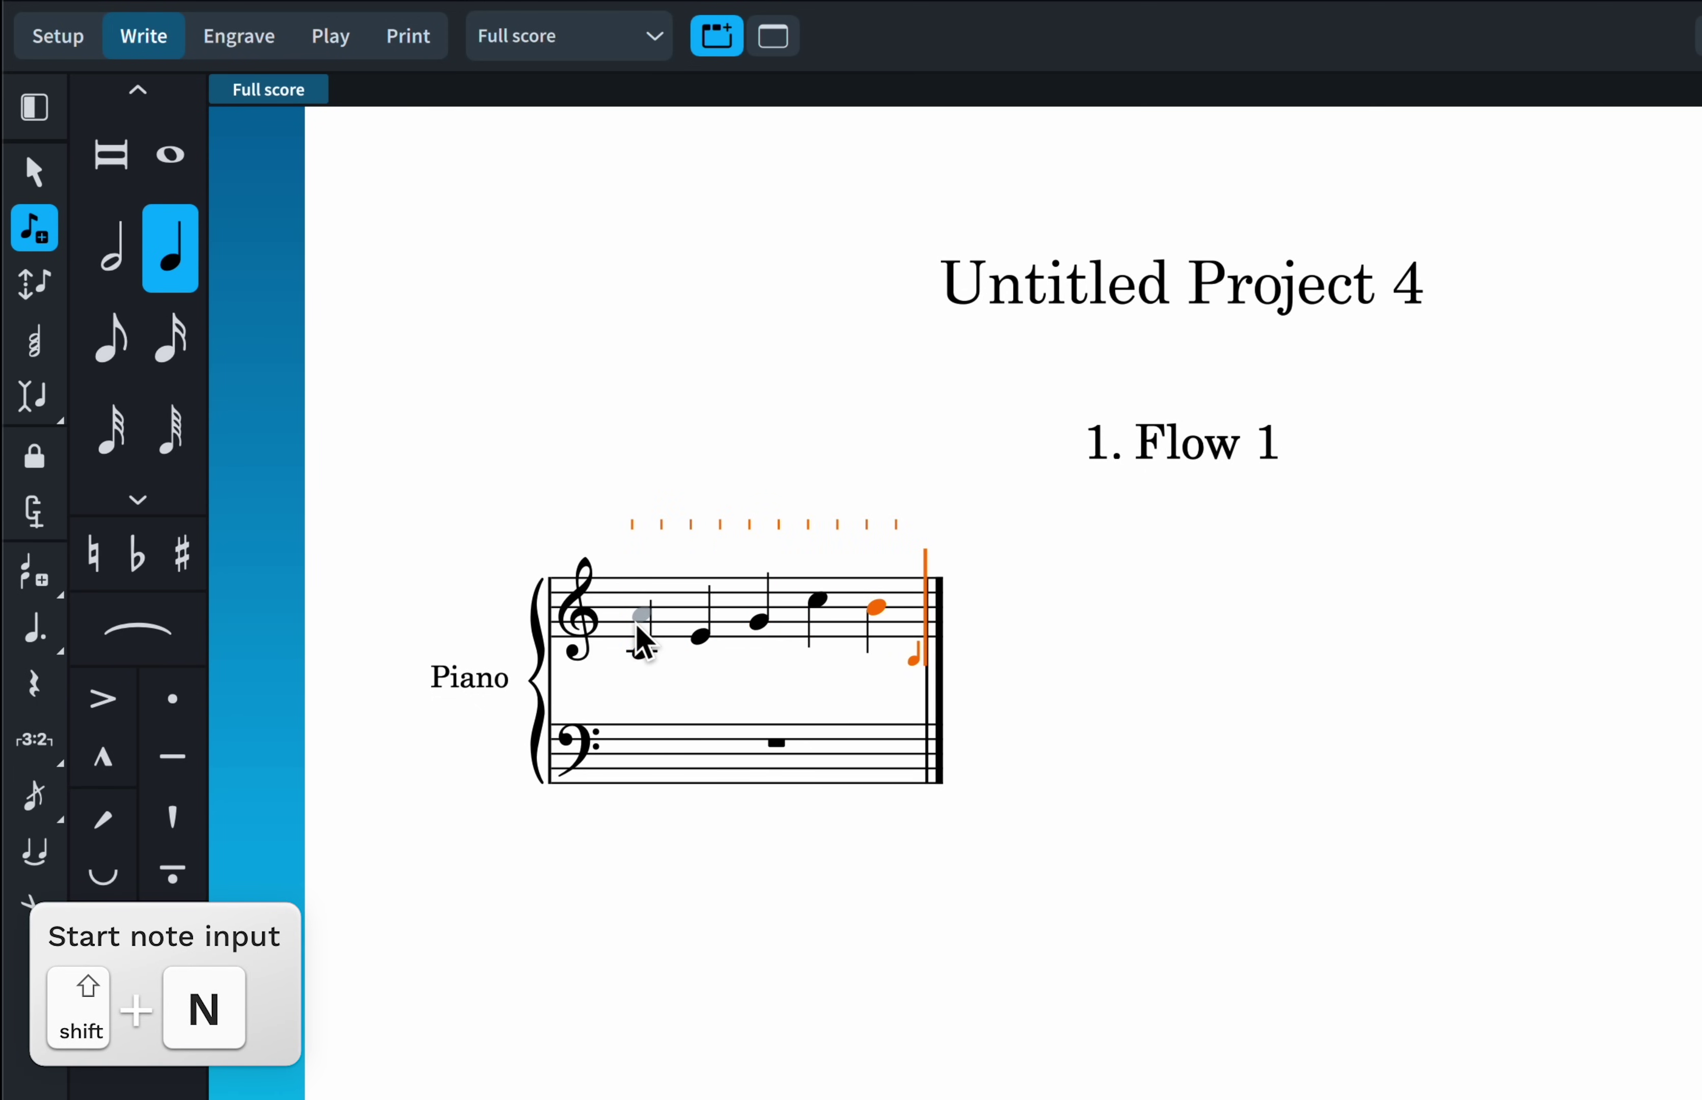
{"action": "key", "text": "a"}
{"action": "key", "text": "g"}
{"action": "key", "text": "f"}
{"action": "key", "text": "e"}
{"action": "key", "text": "d"}
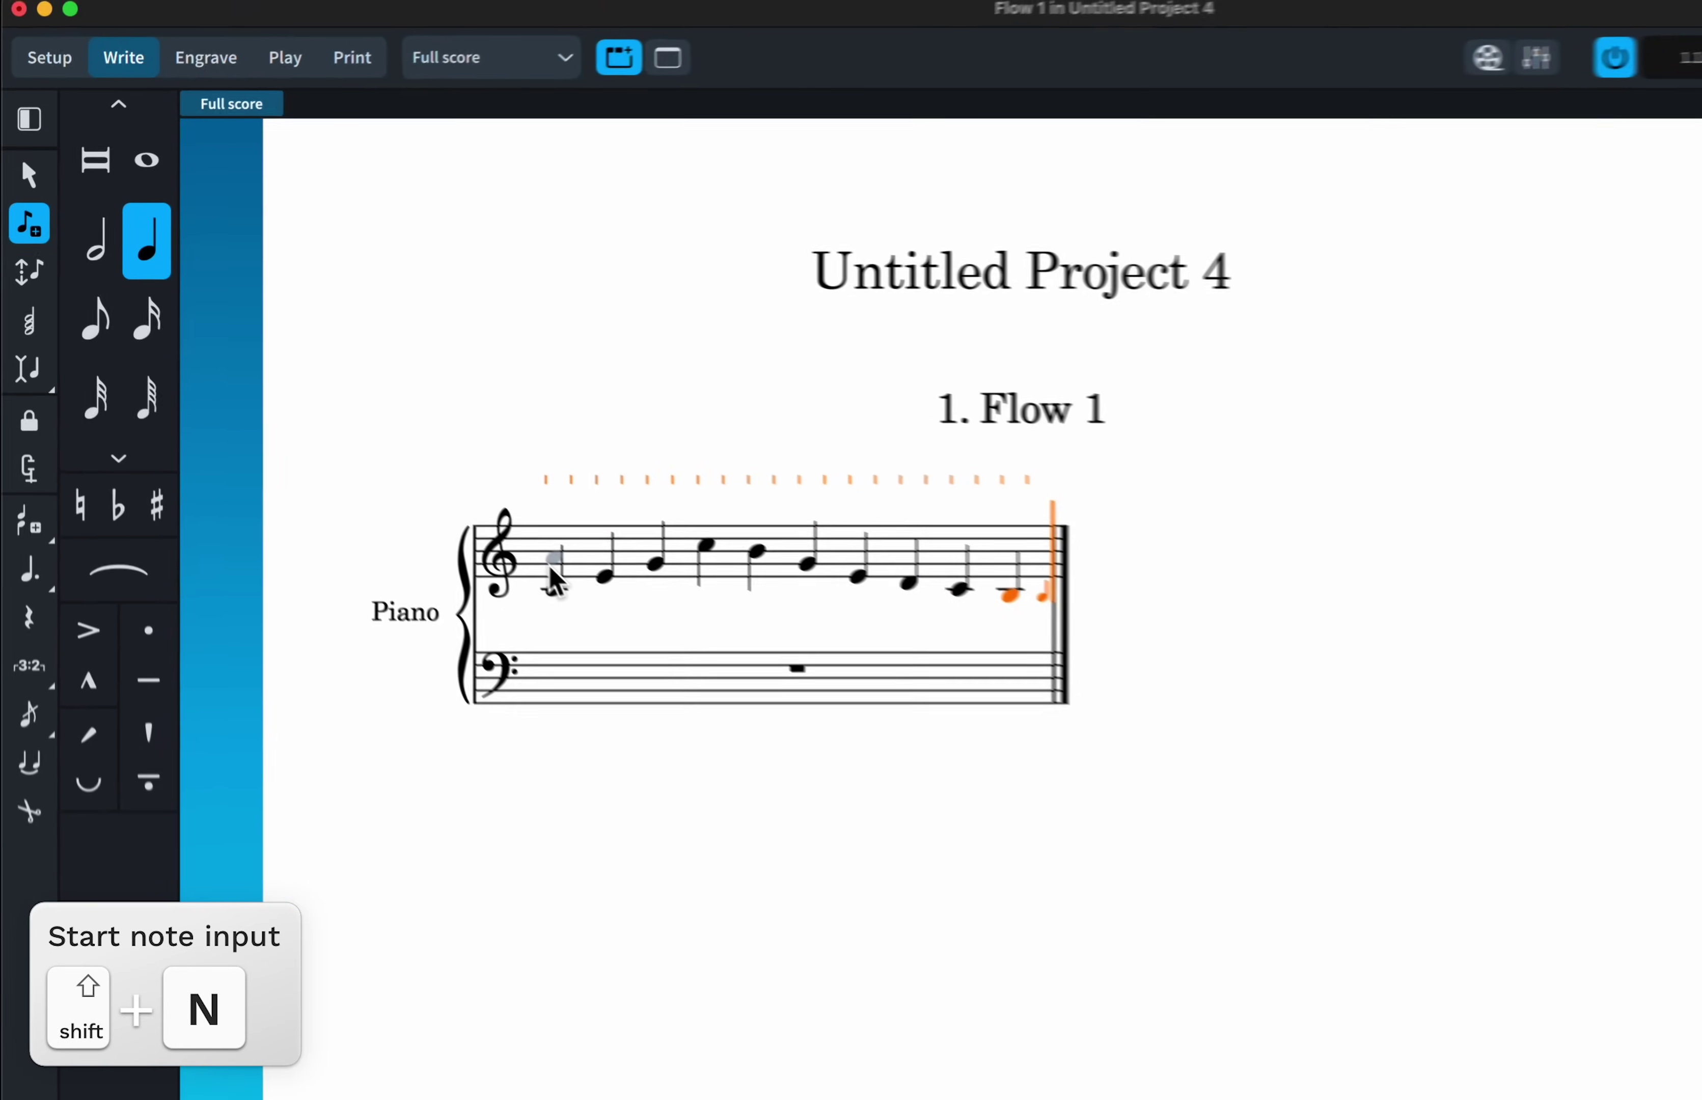
{"action": "key", "text": "f"}
{"action": "key", "text": "a"}
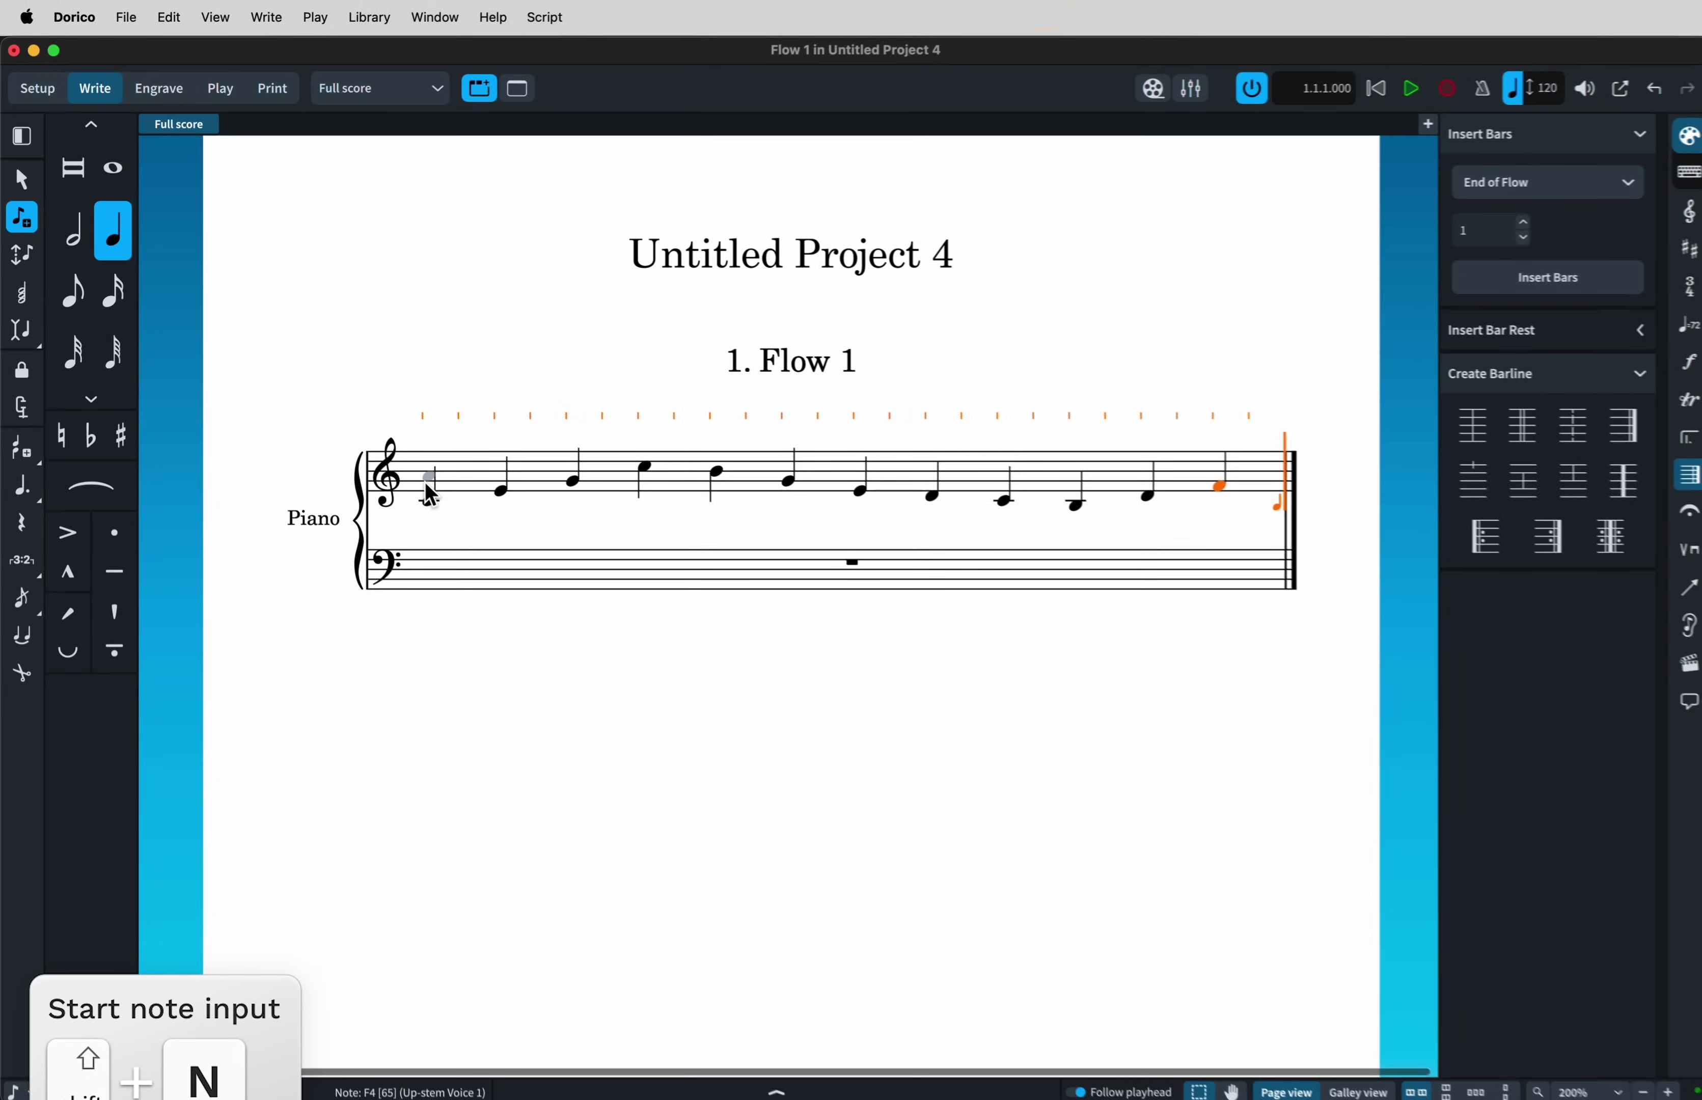
{"action": "key", "text": "a"}
{"action": "key", "text": "g"}
{"action": "key", "text": "f"}
{"action": "key", "text": "f"}
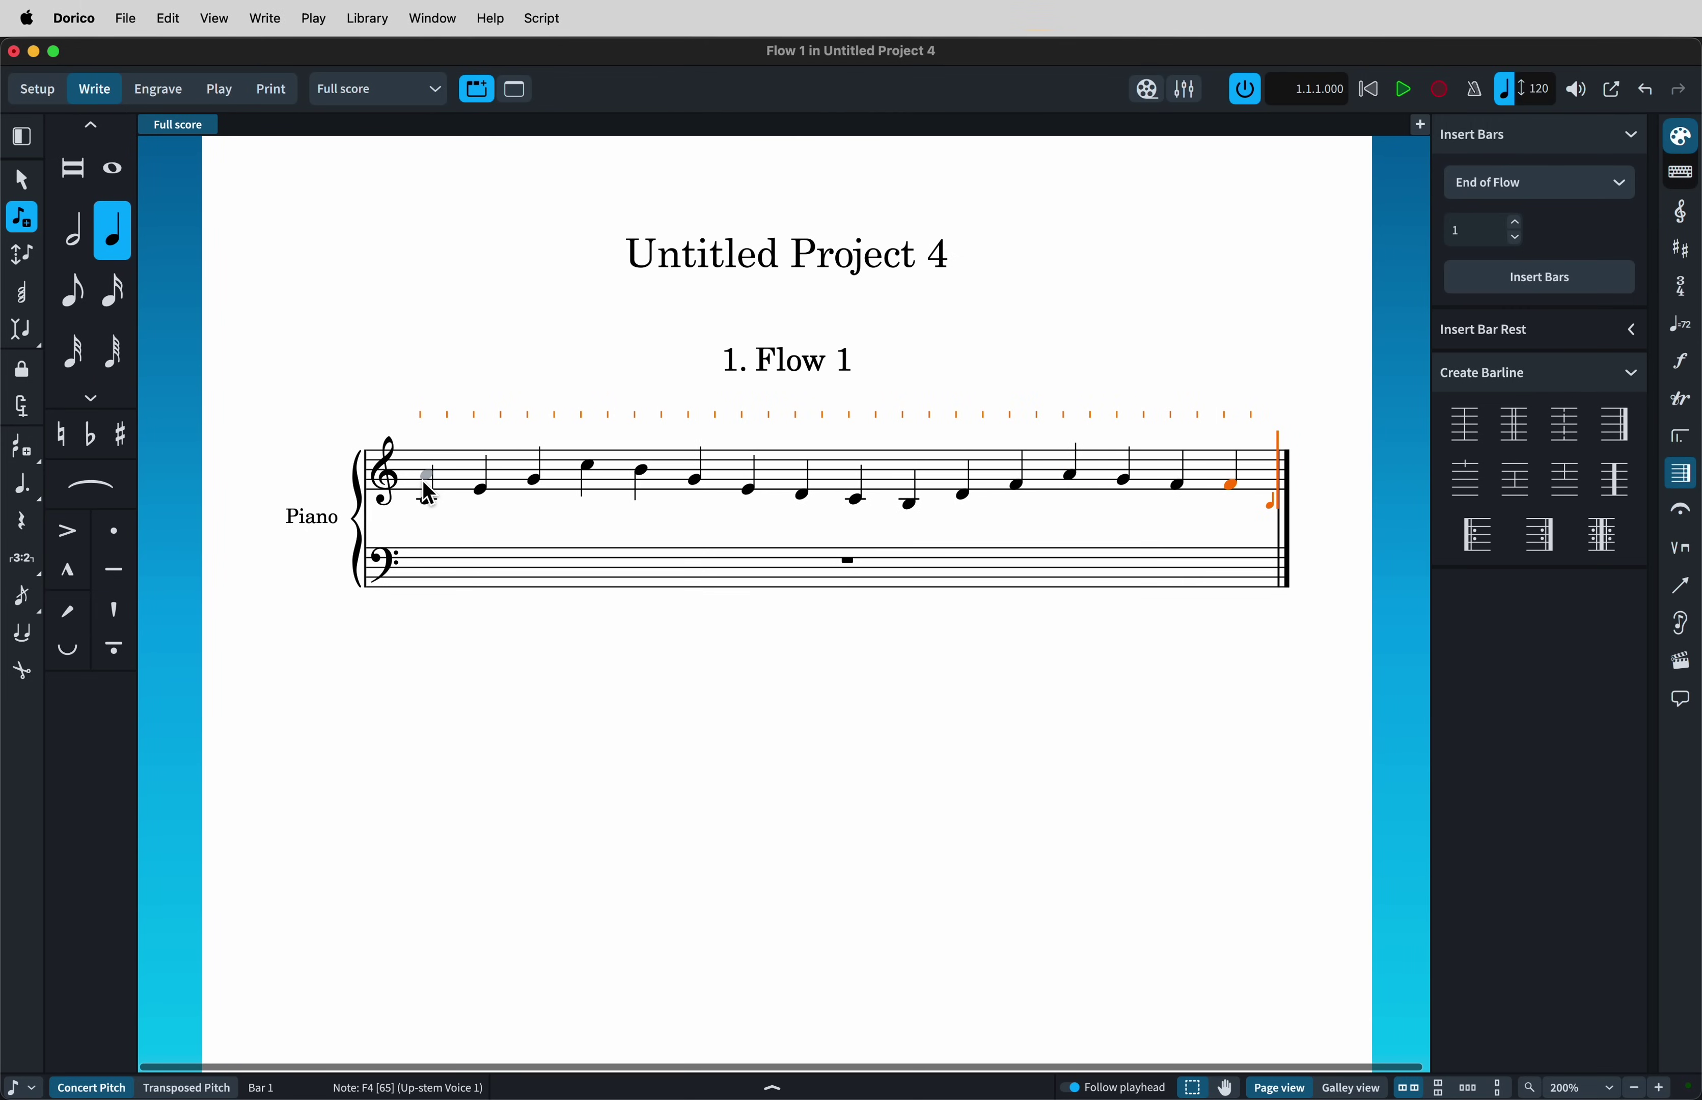
{"action": "key", "text": "Escape"}
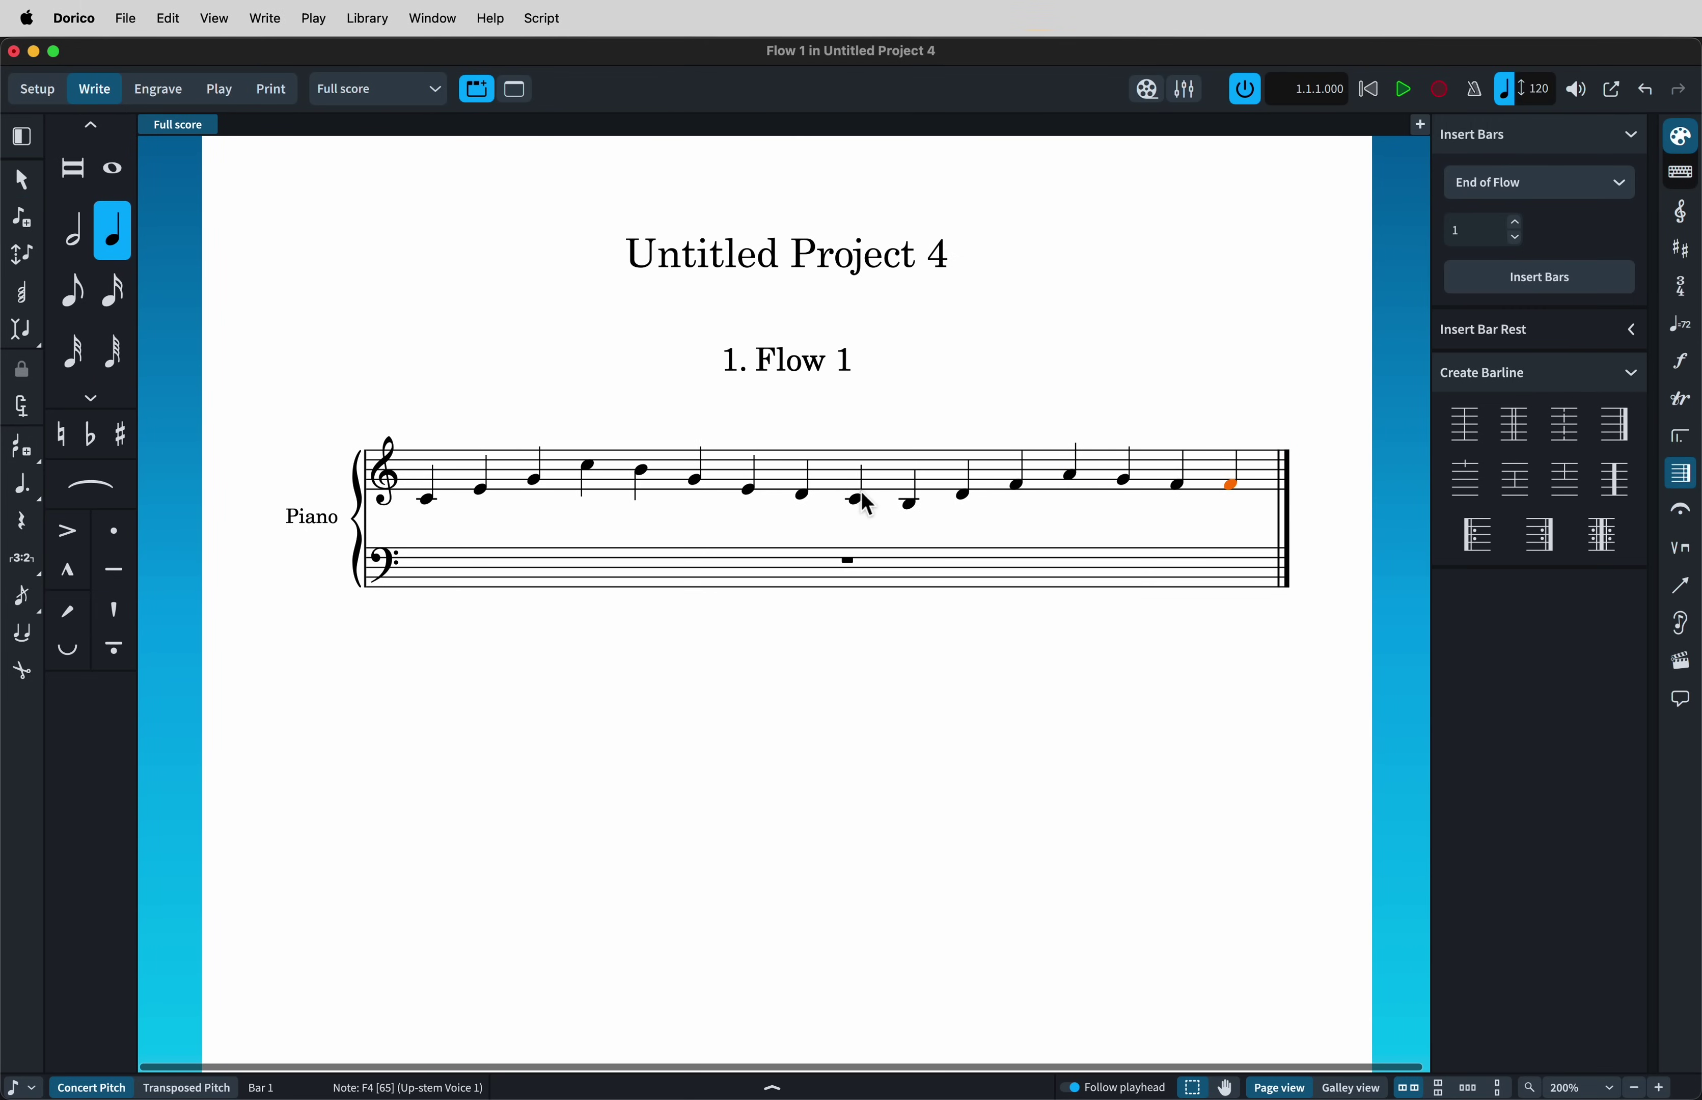
{"action": "left_click", "coordinate": [858, 499]}
- Insert a normal barline before the selected C, then try Insert Bars and dismiss the time-signature warning
{"action": "key", "text": "shift+b"}
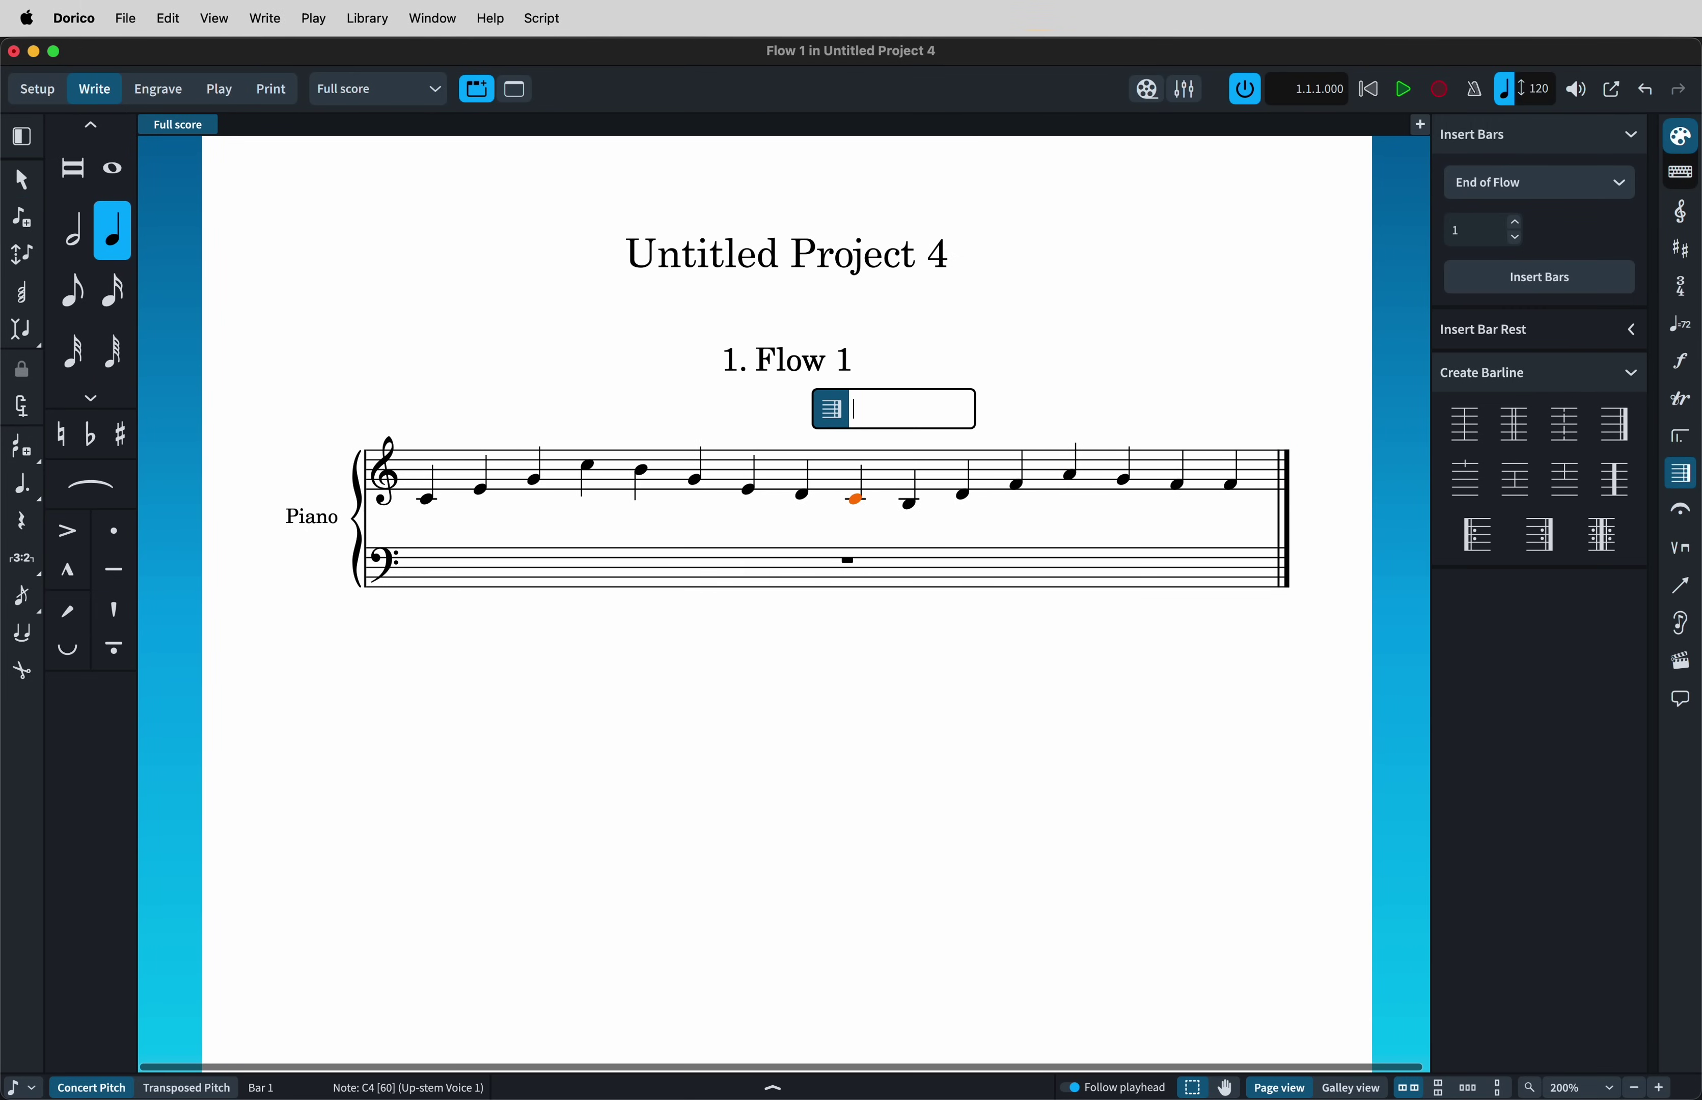
{"action": "type", "text": "|"}
{"action": "key", "text": "Return"}
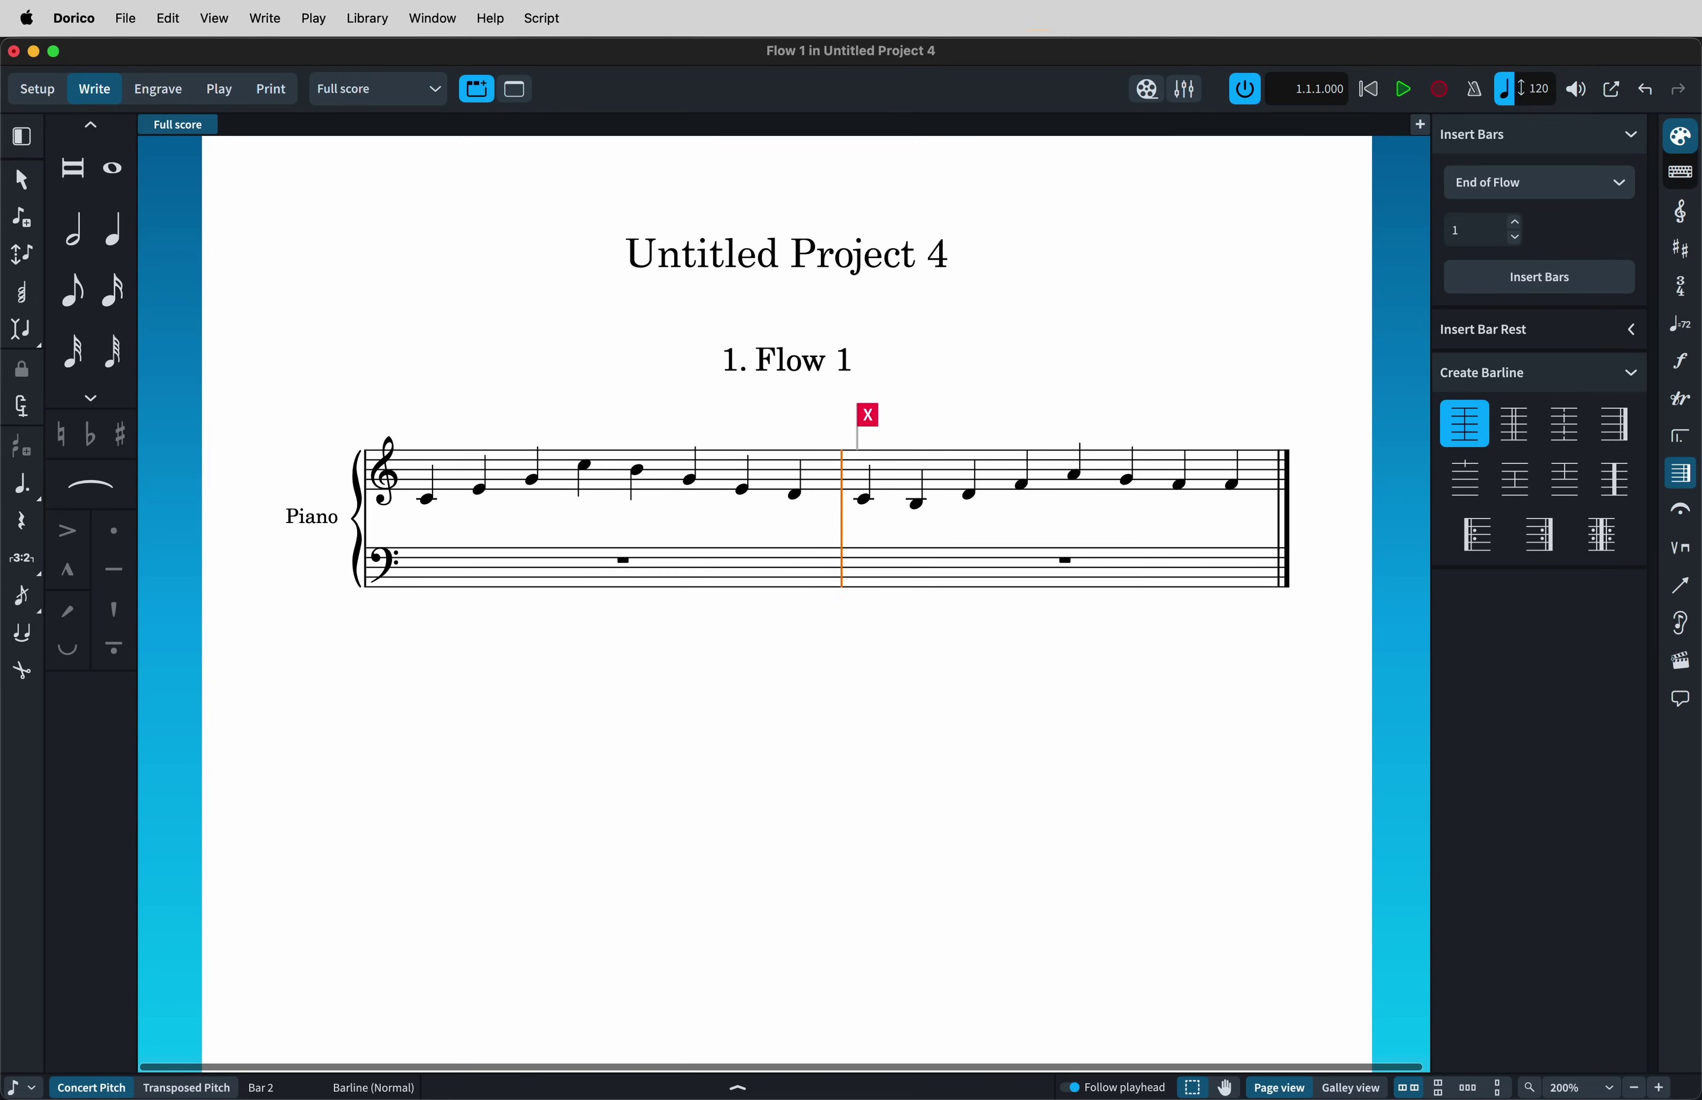
{"action": "left_click", "coordinate": [1522, 289]}
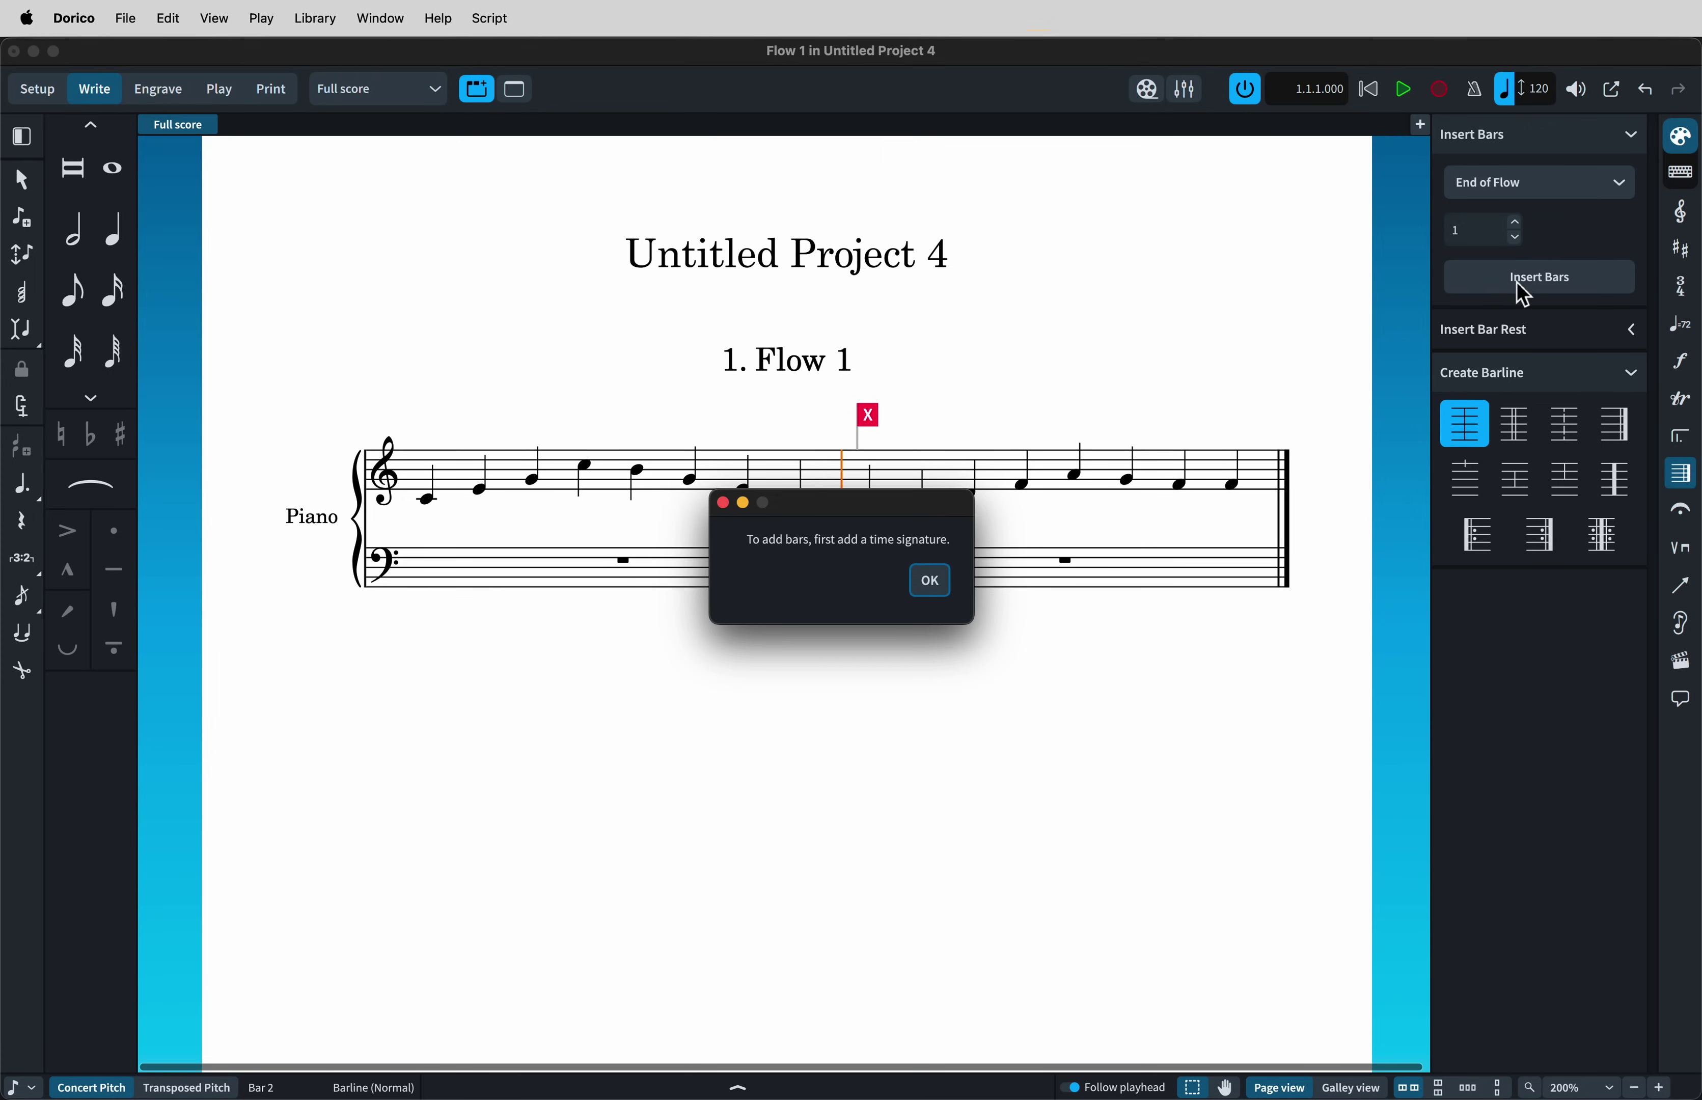
{"action": "left_click", "coordinate": [928, 586]}
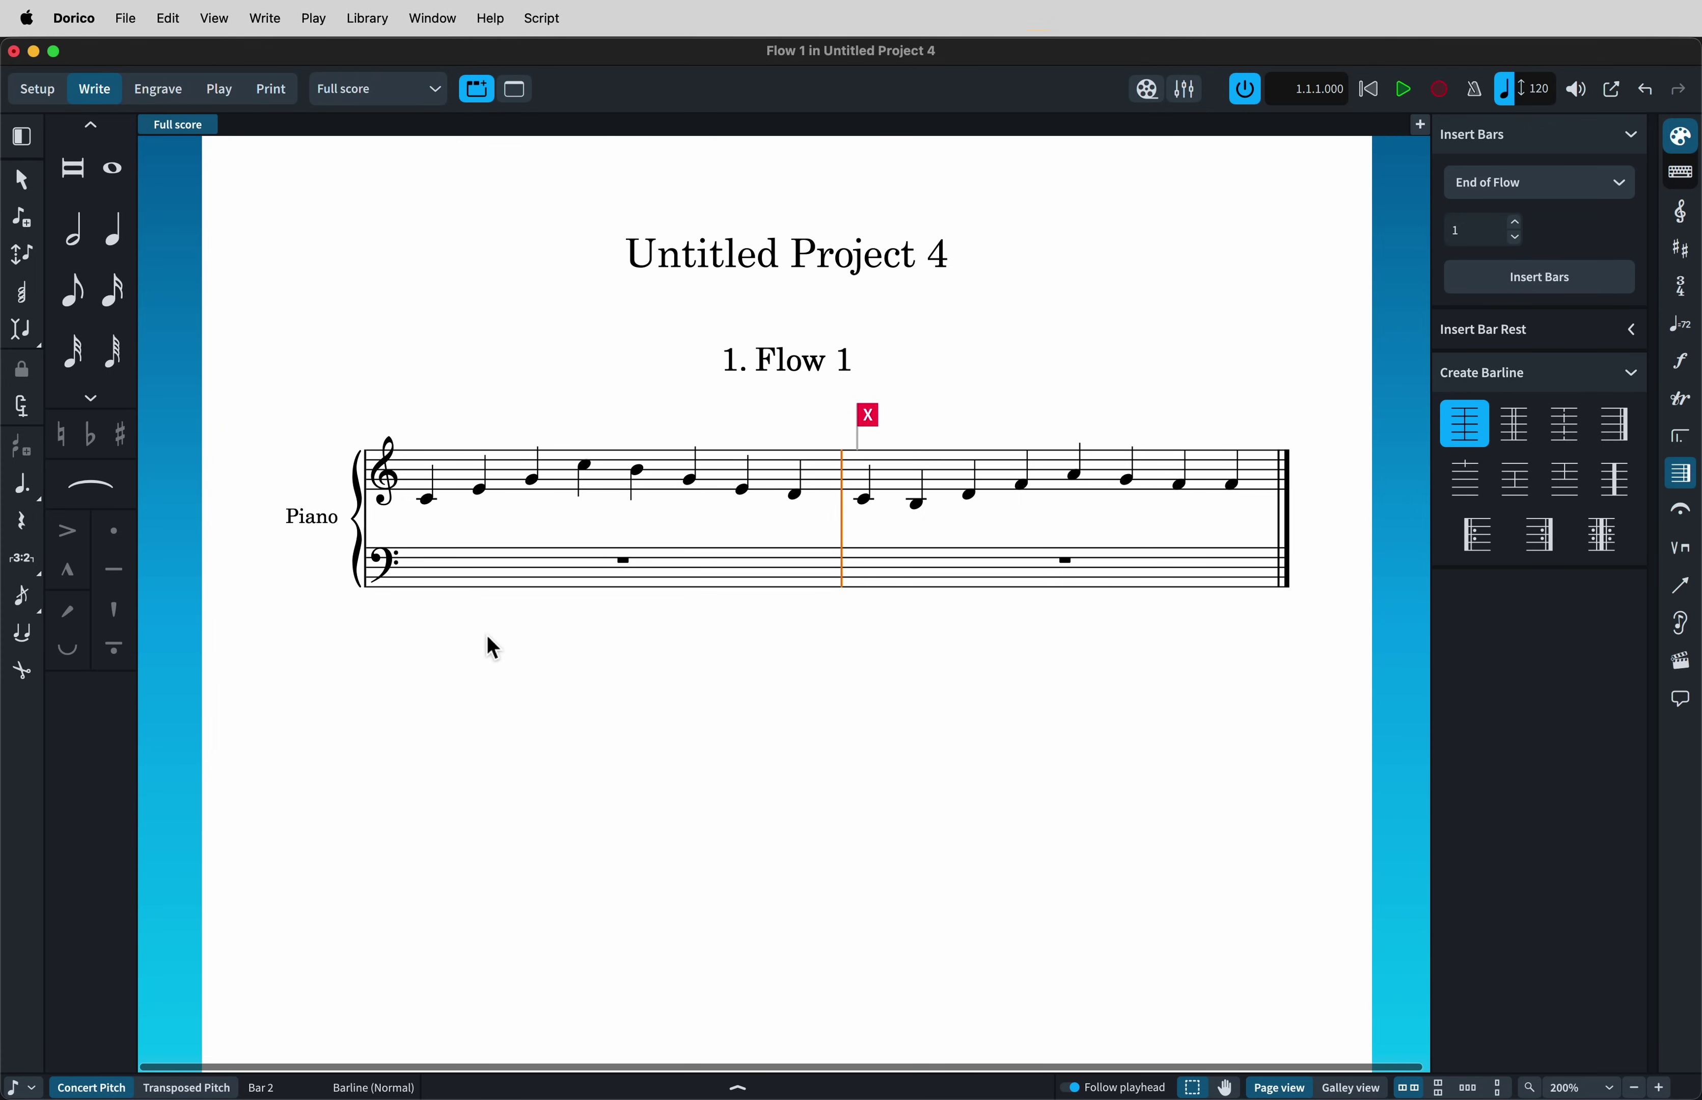
- Add a C major key signature to bar 1 and an atonal signature to bar 2
{"action": "left_click", "coordinate": [429, 500]}
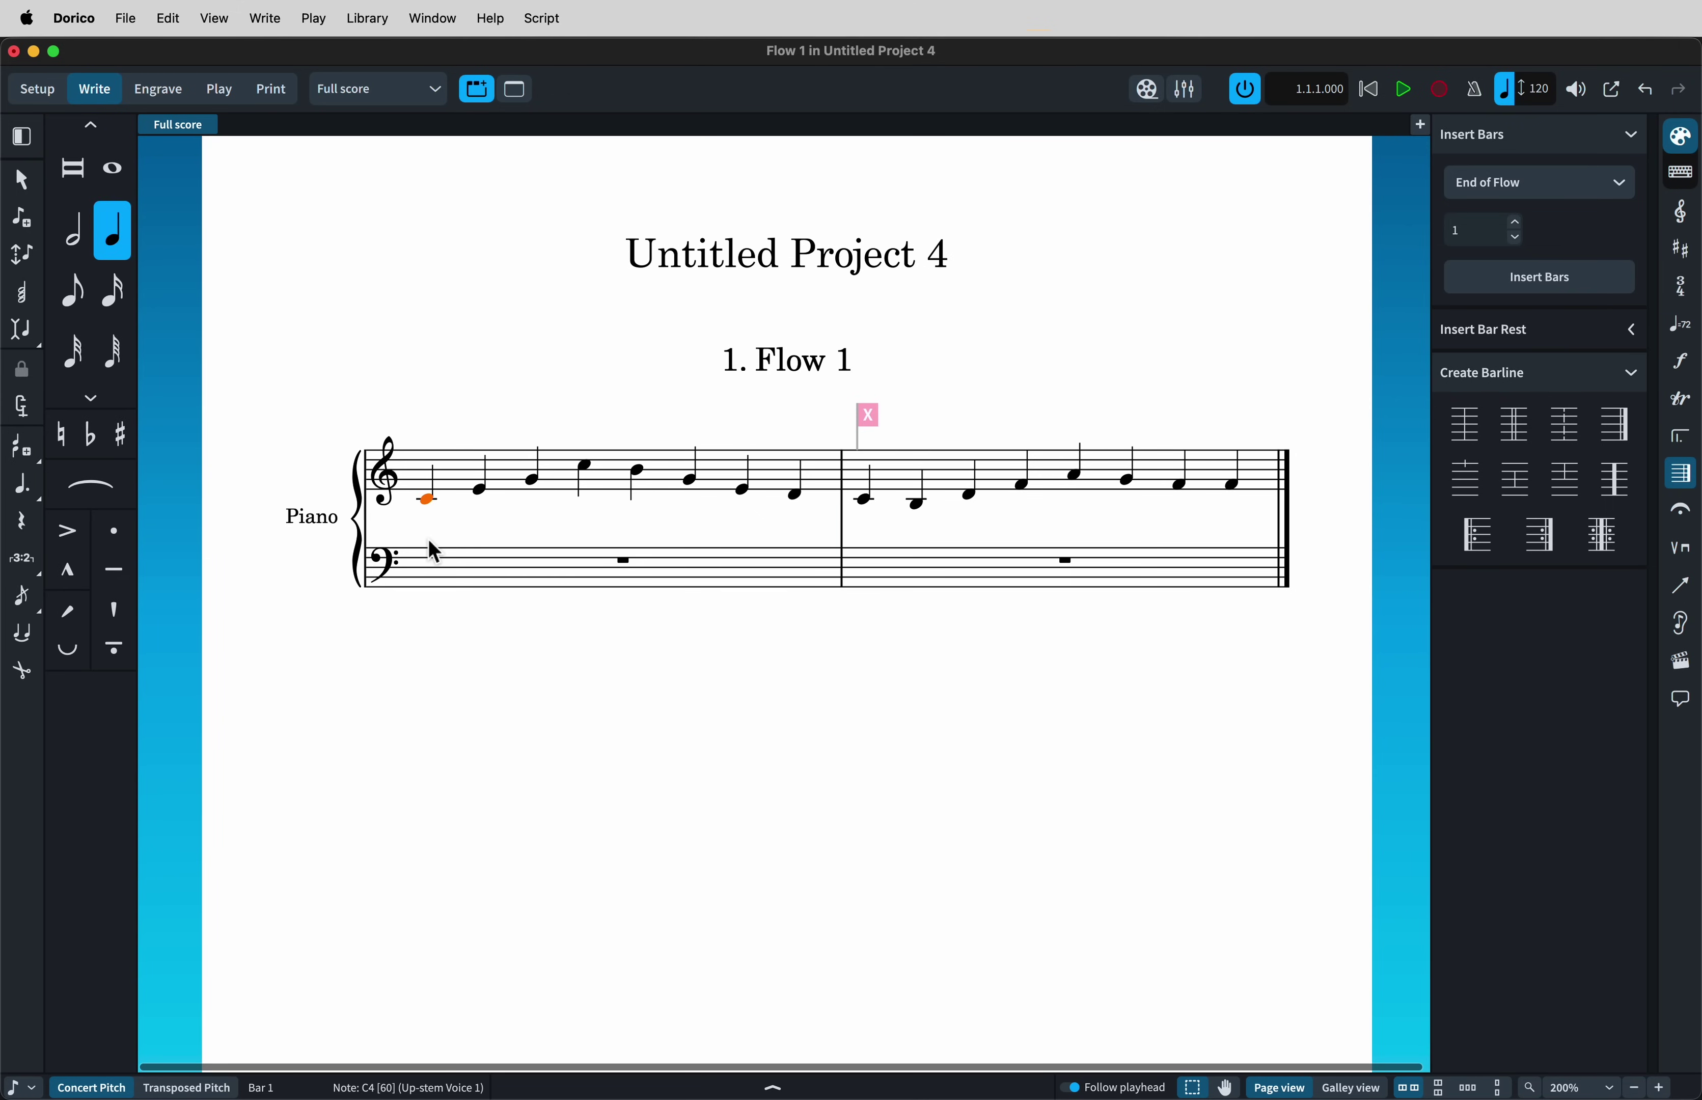
{"action": "key", "text": "shift+k"}
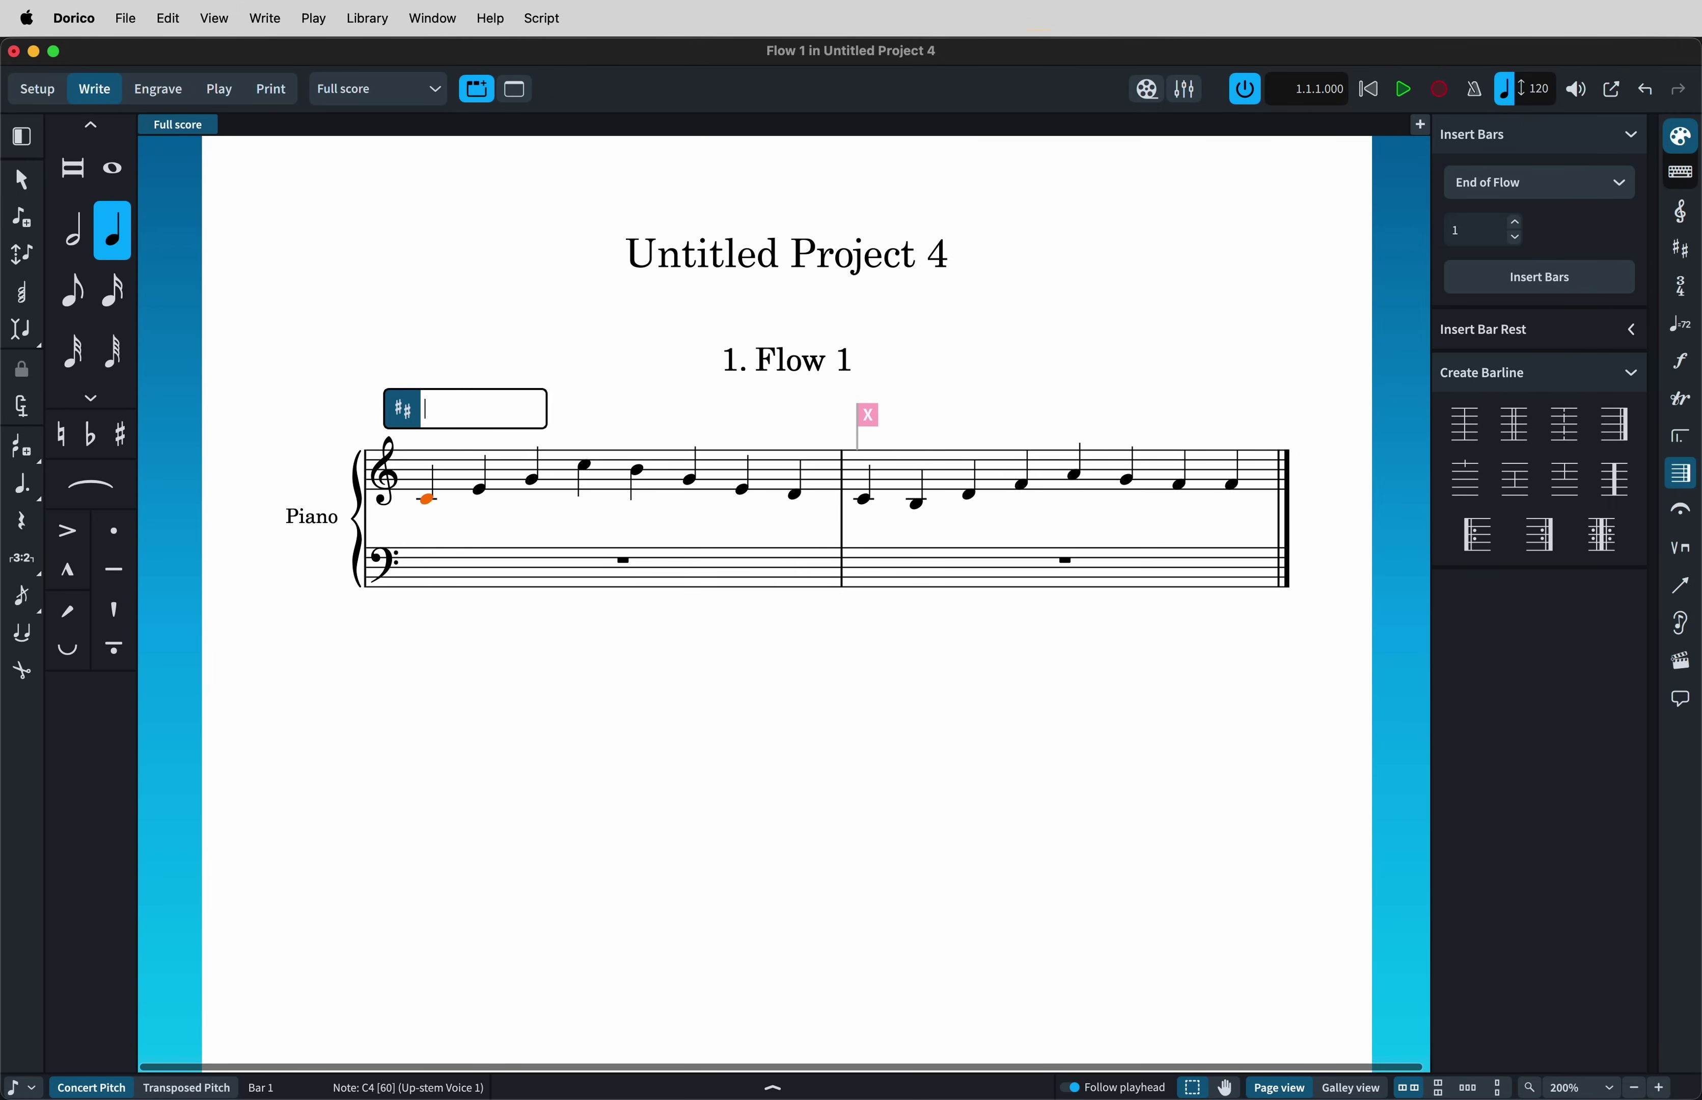
{"action": "key", "text": "Return"}
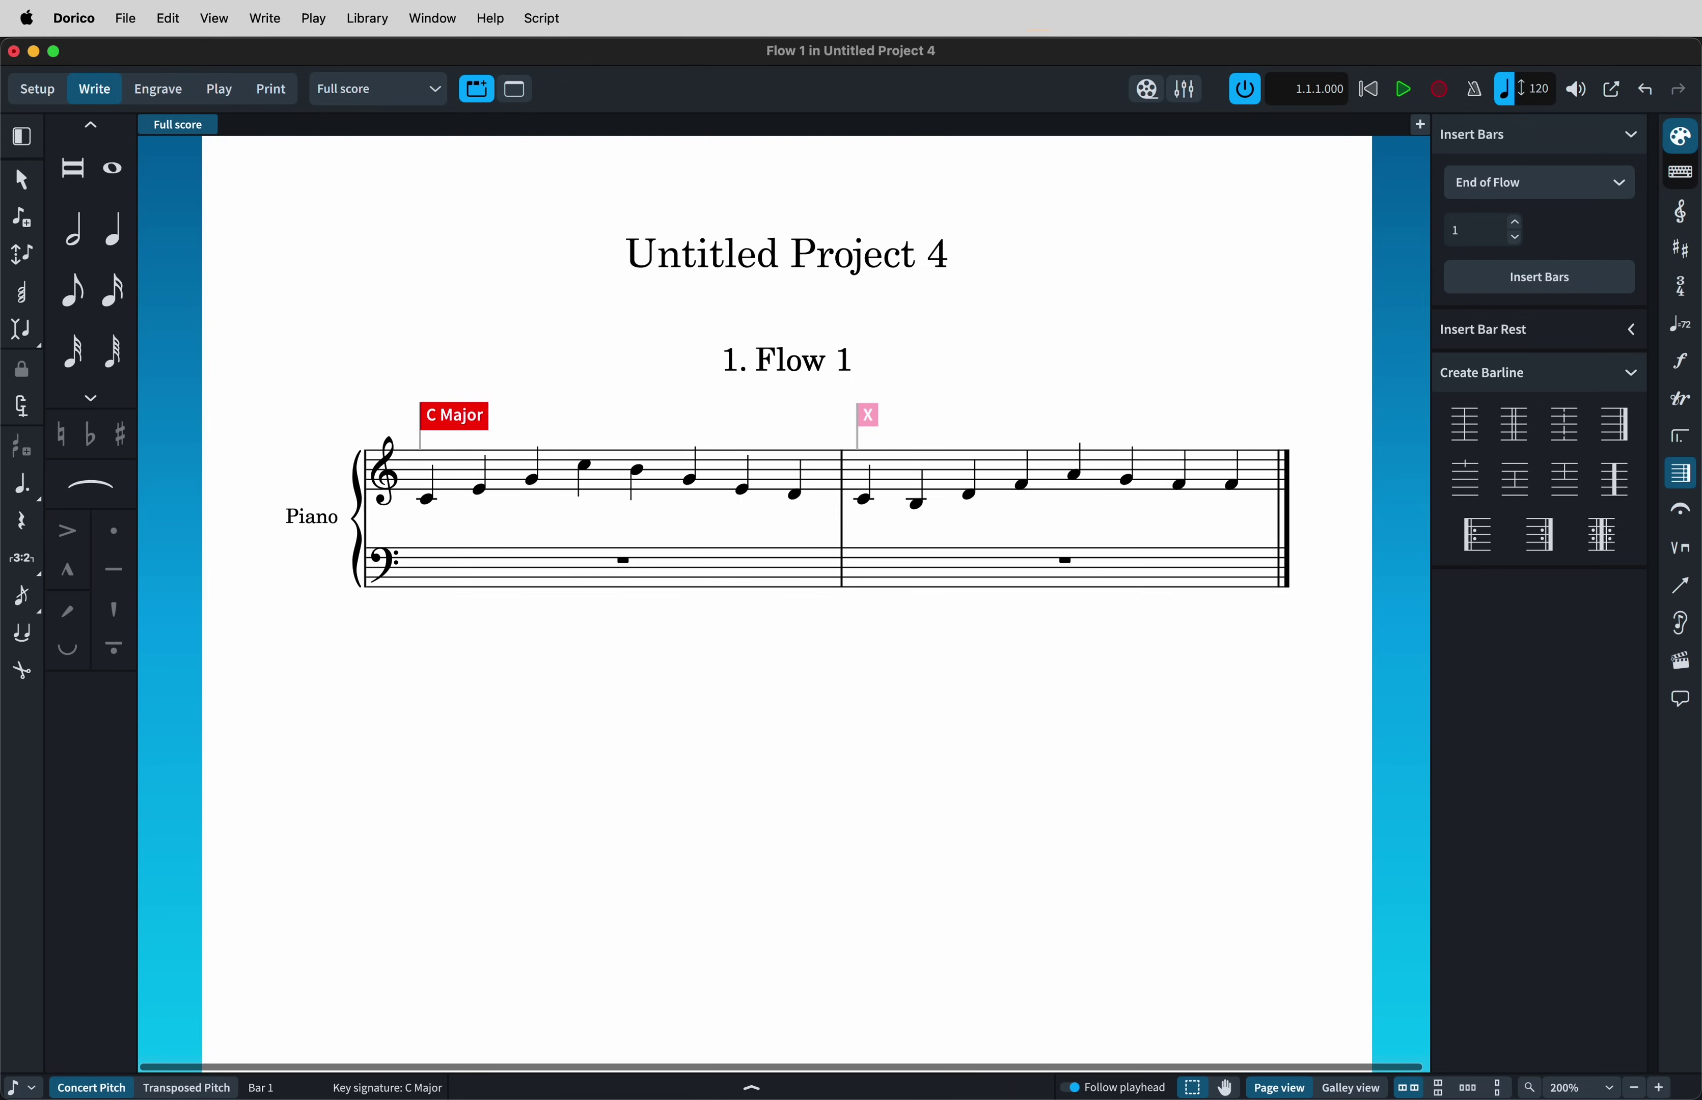
{"action": "left_click", "coordinate": [863, 500]}
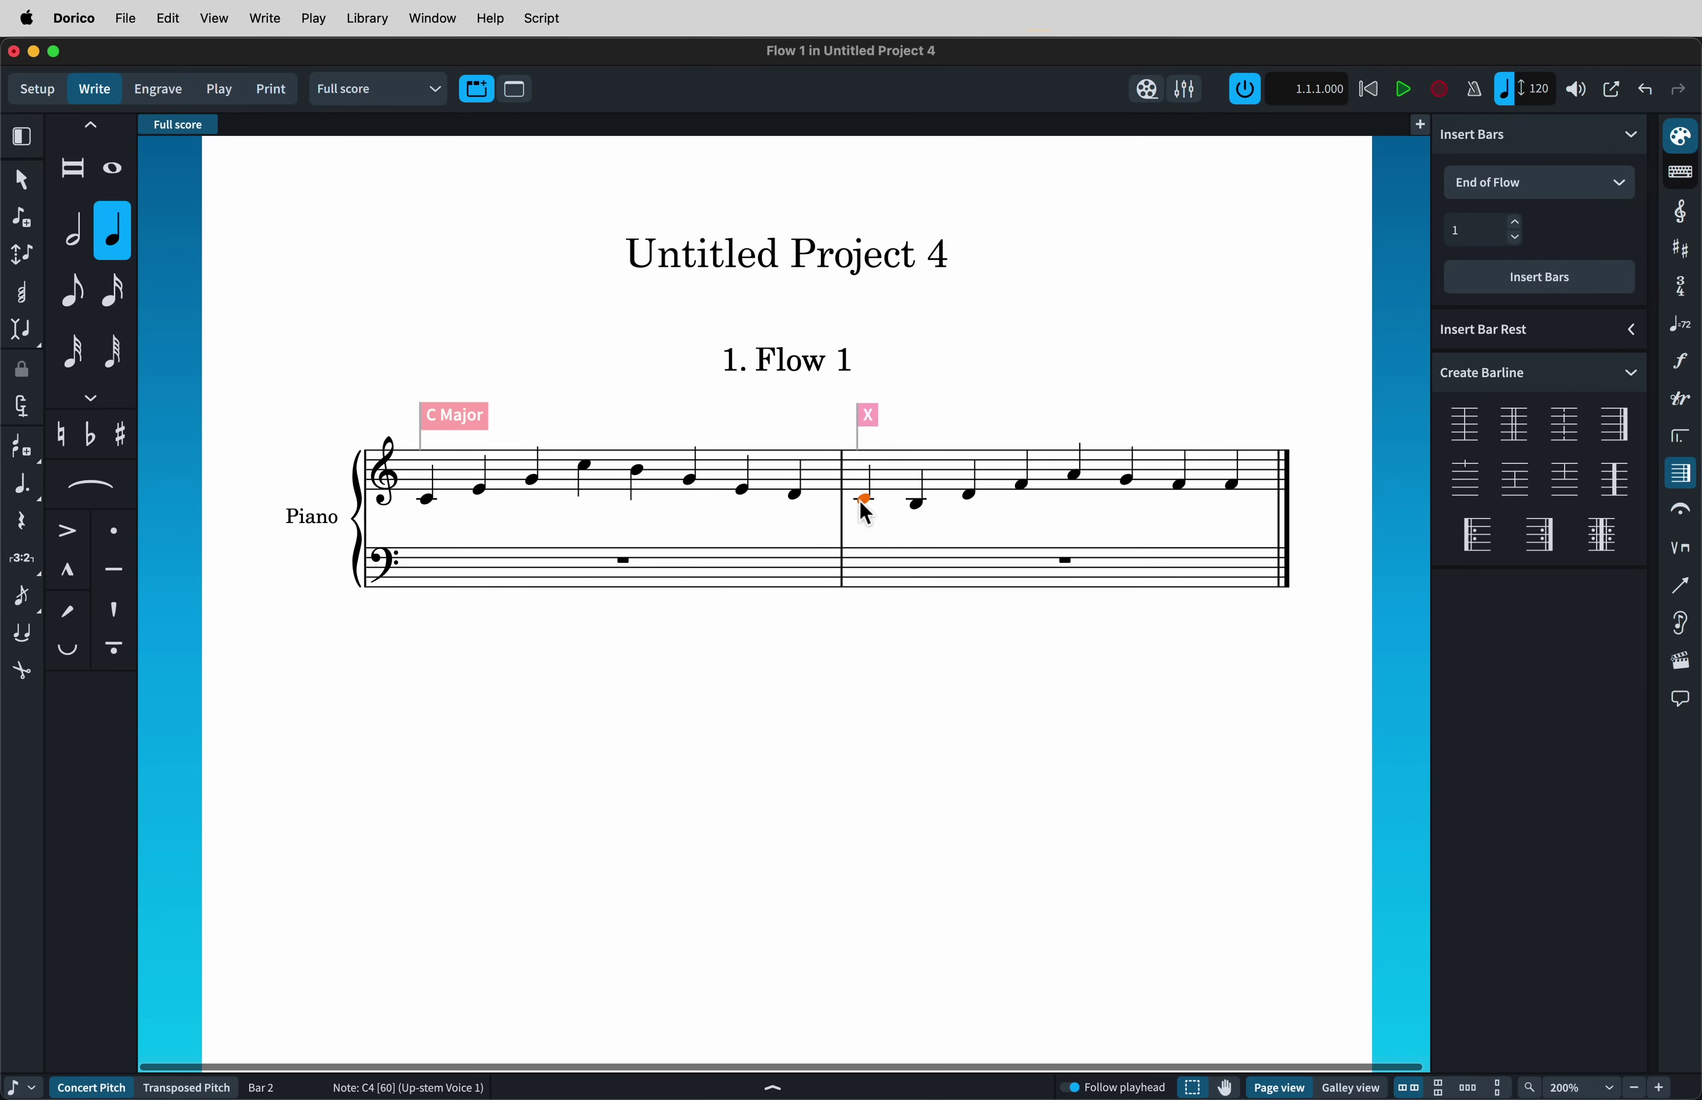
{"action": "key", "text": "shift+k"}
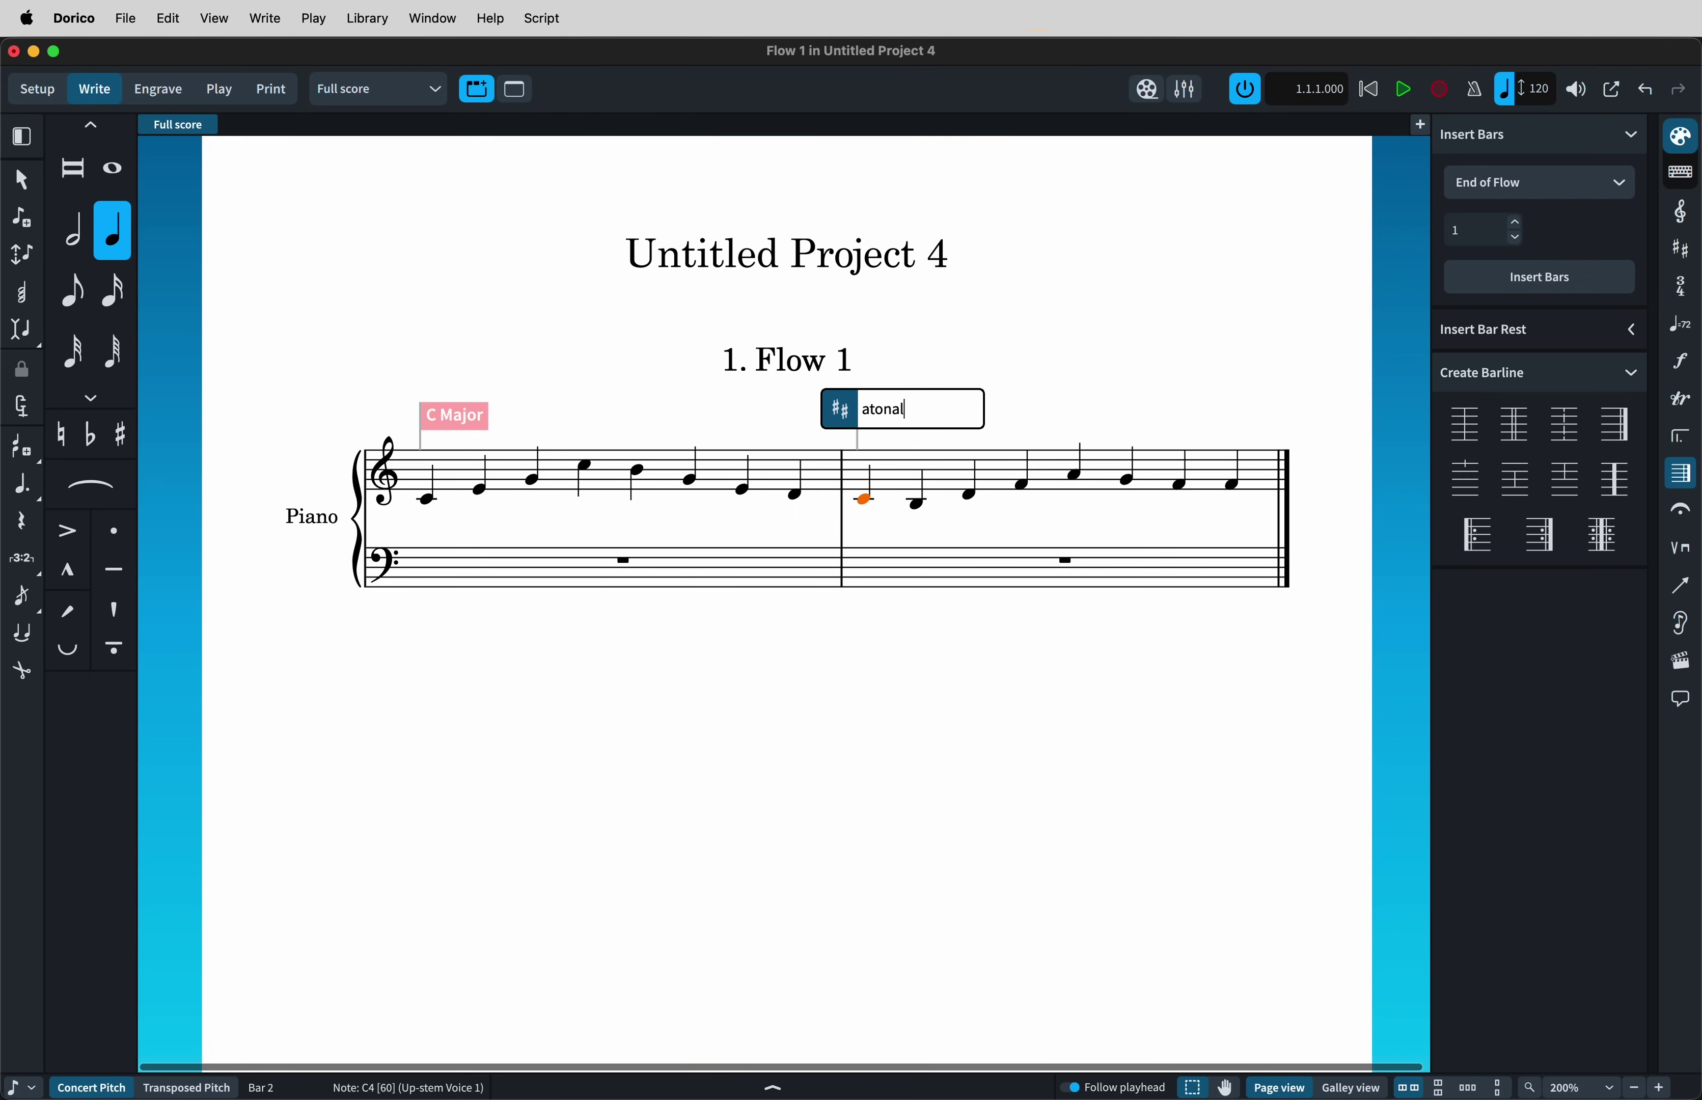
{"action": "key", "text": "Return"}
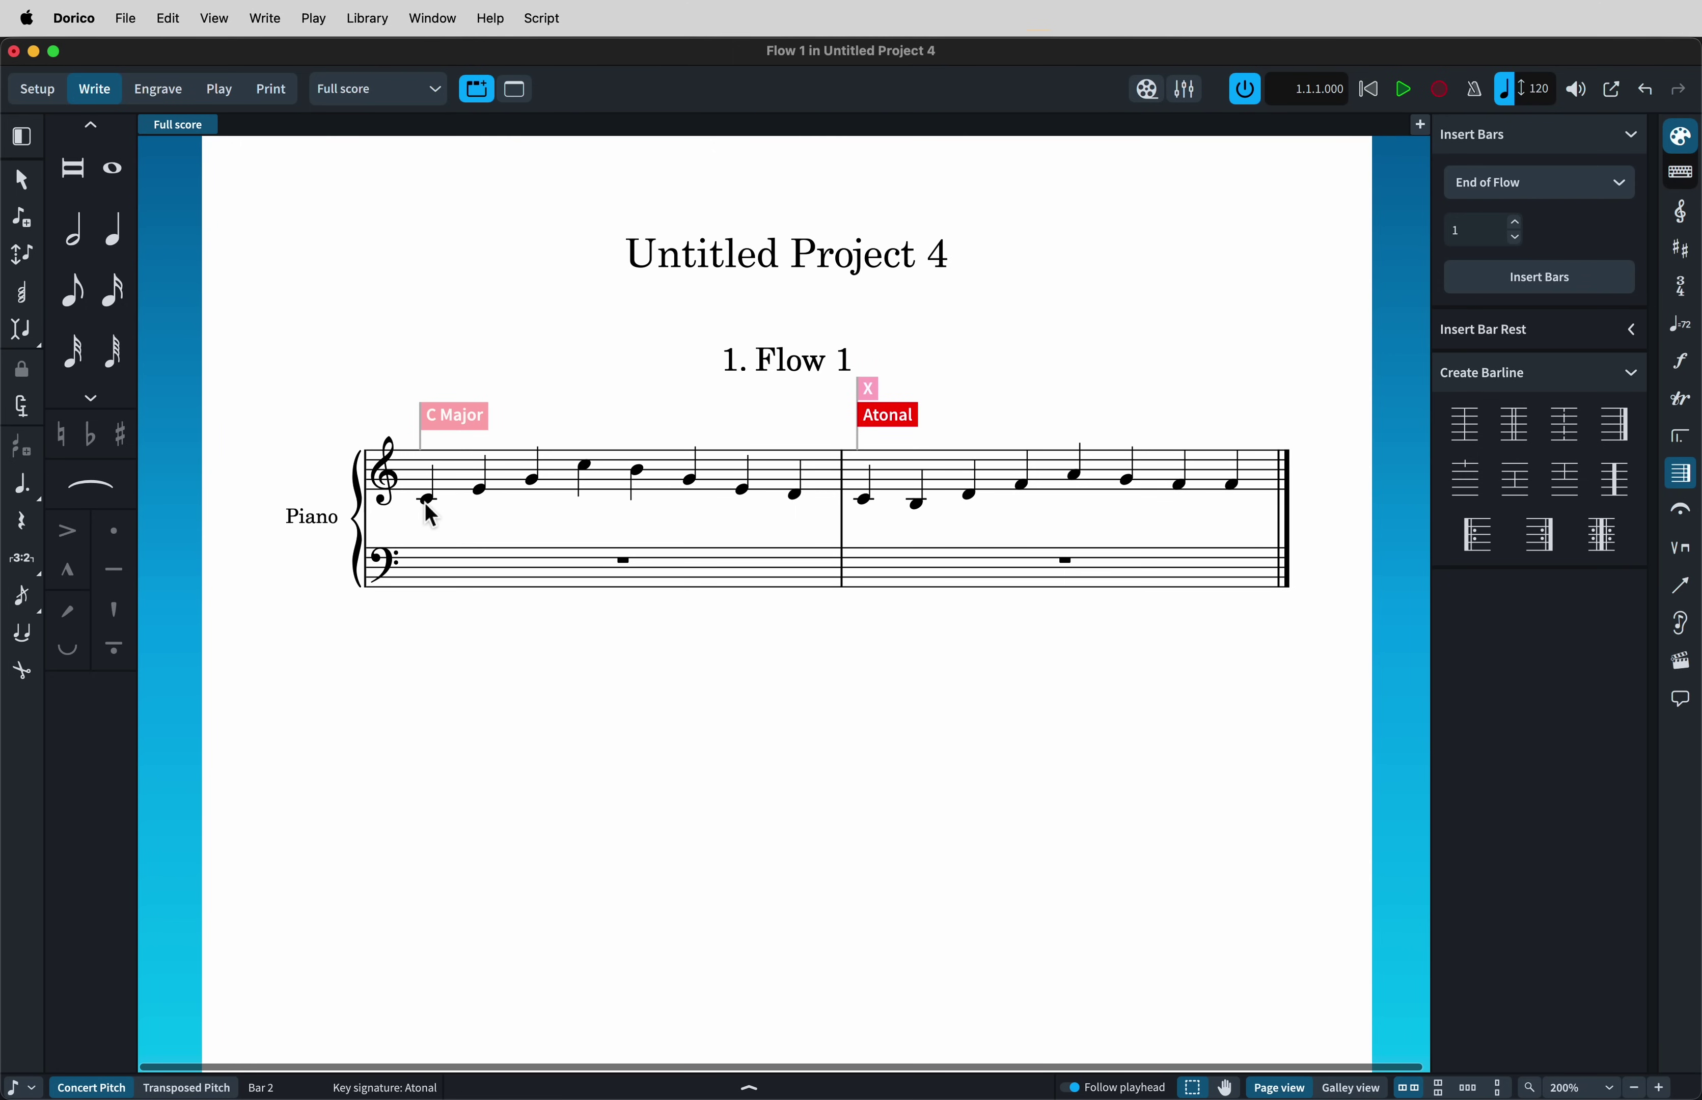
- Change bar 1's C major key signature to D major
{"action": "left_click", "coordinate": [449, 423]}
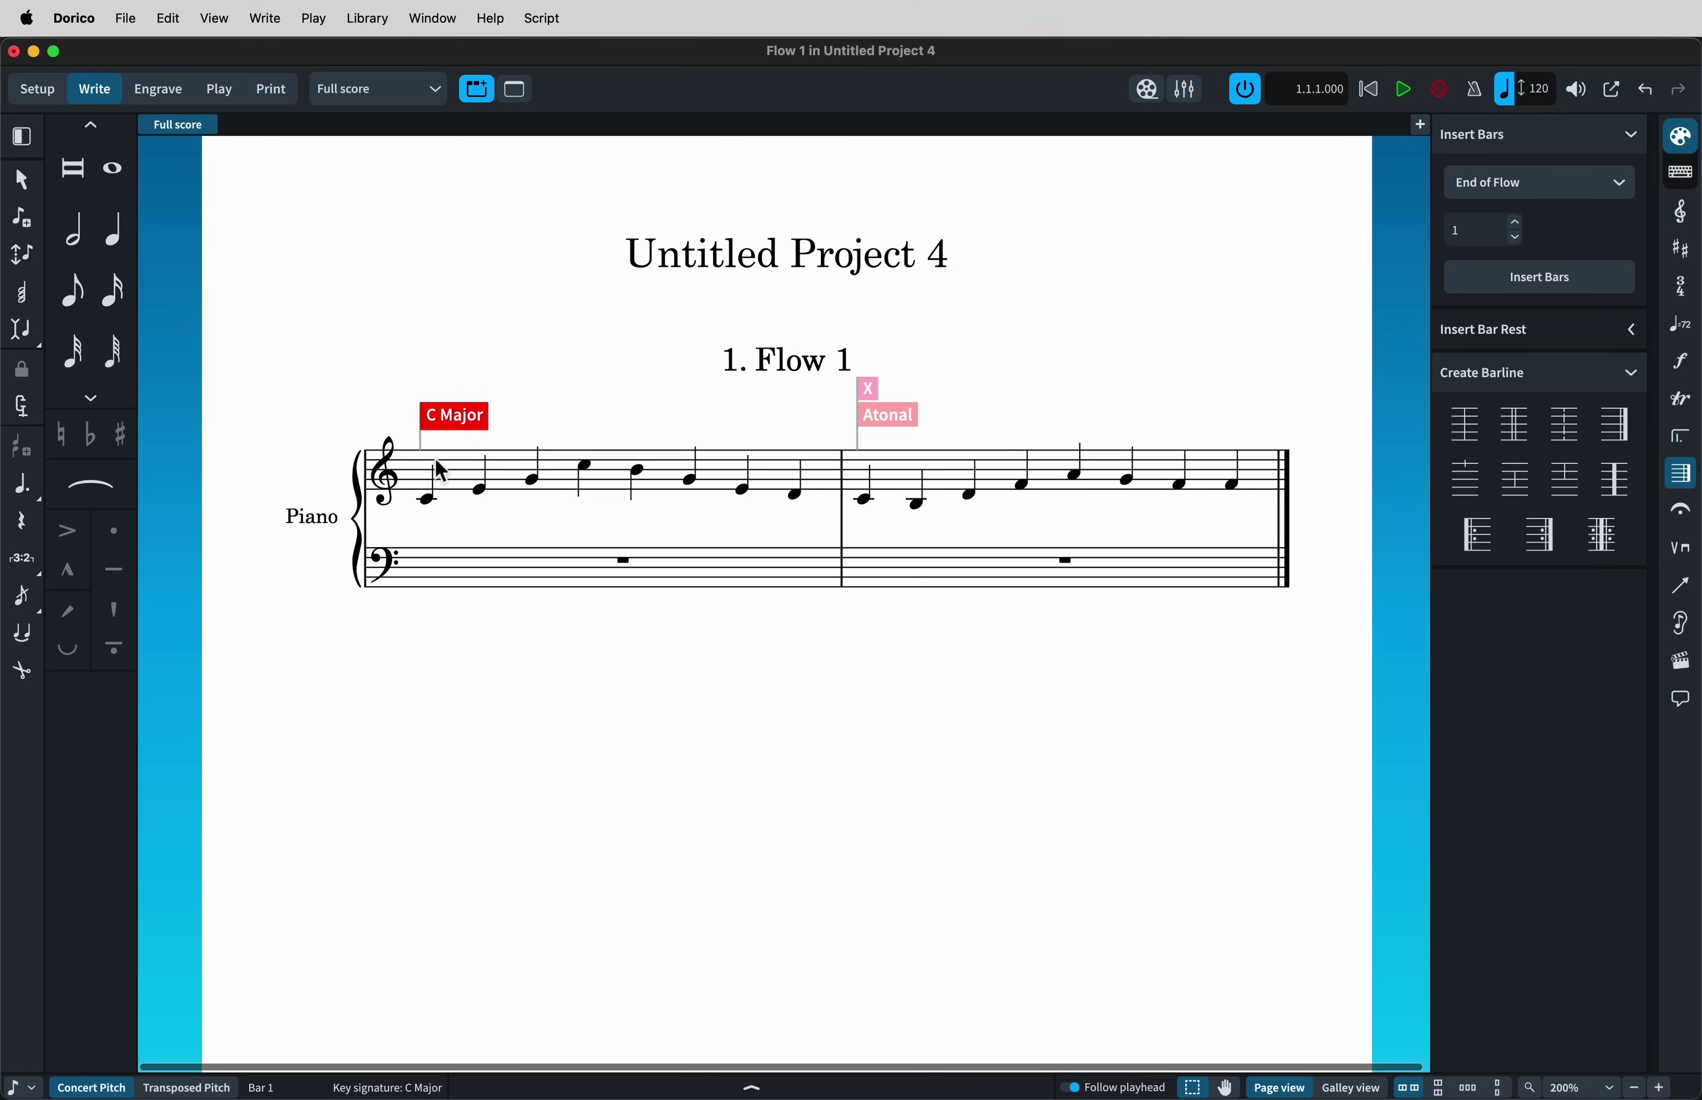
{"action": "key", "text": "Return"}
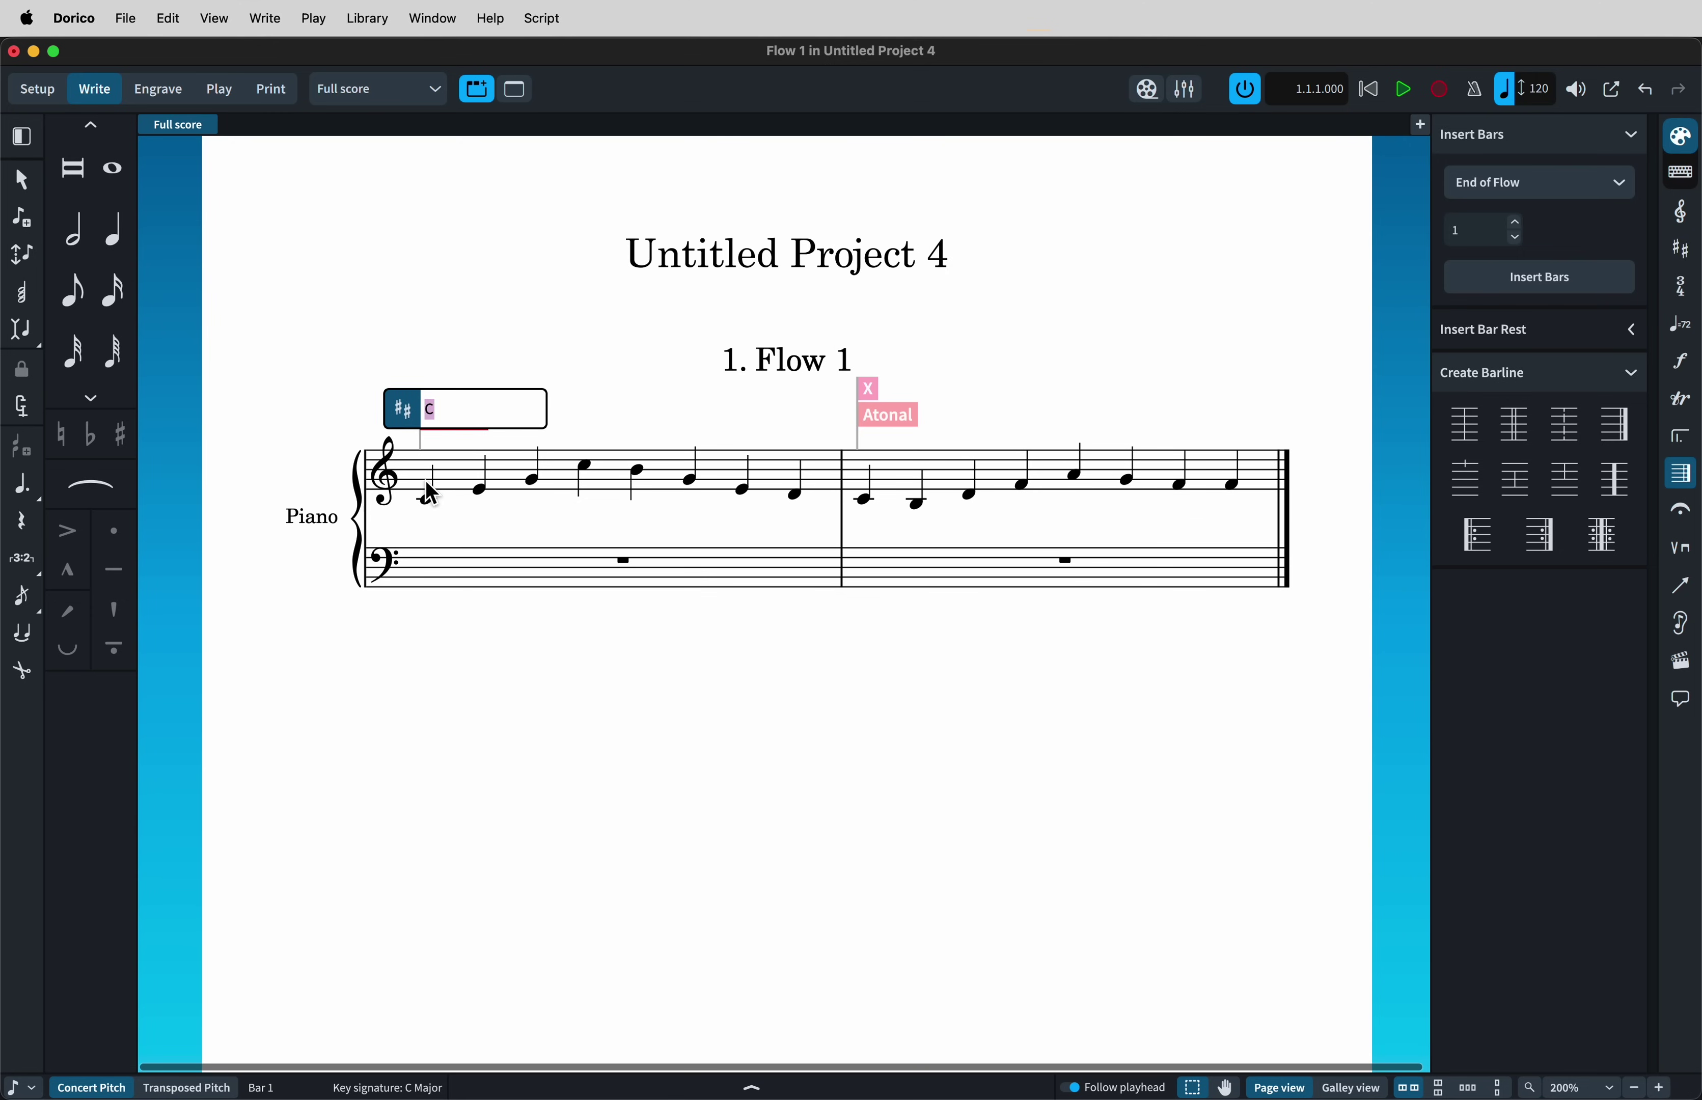
{"action": "type", "text": "D"}
{"action": "key", "text": "Return"}
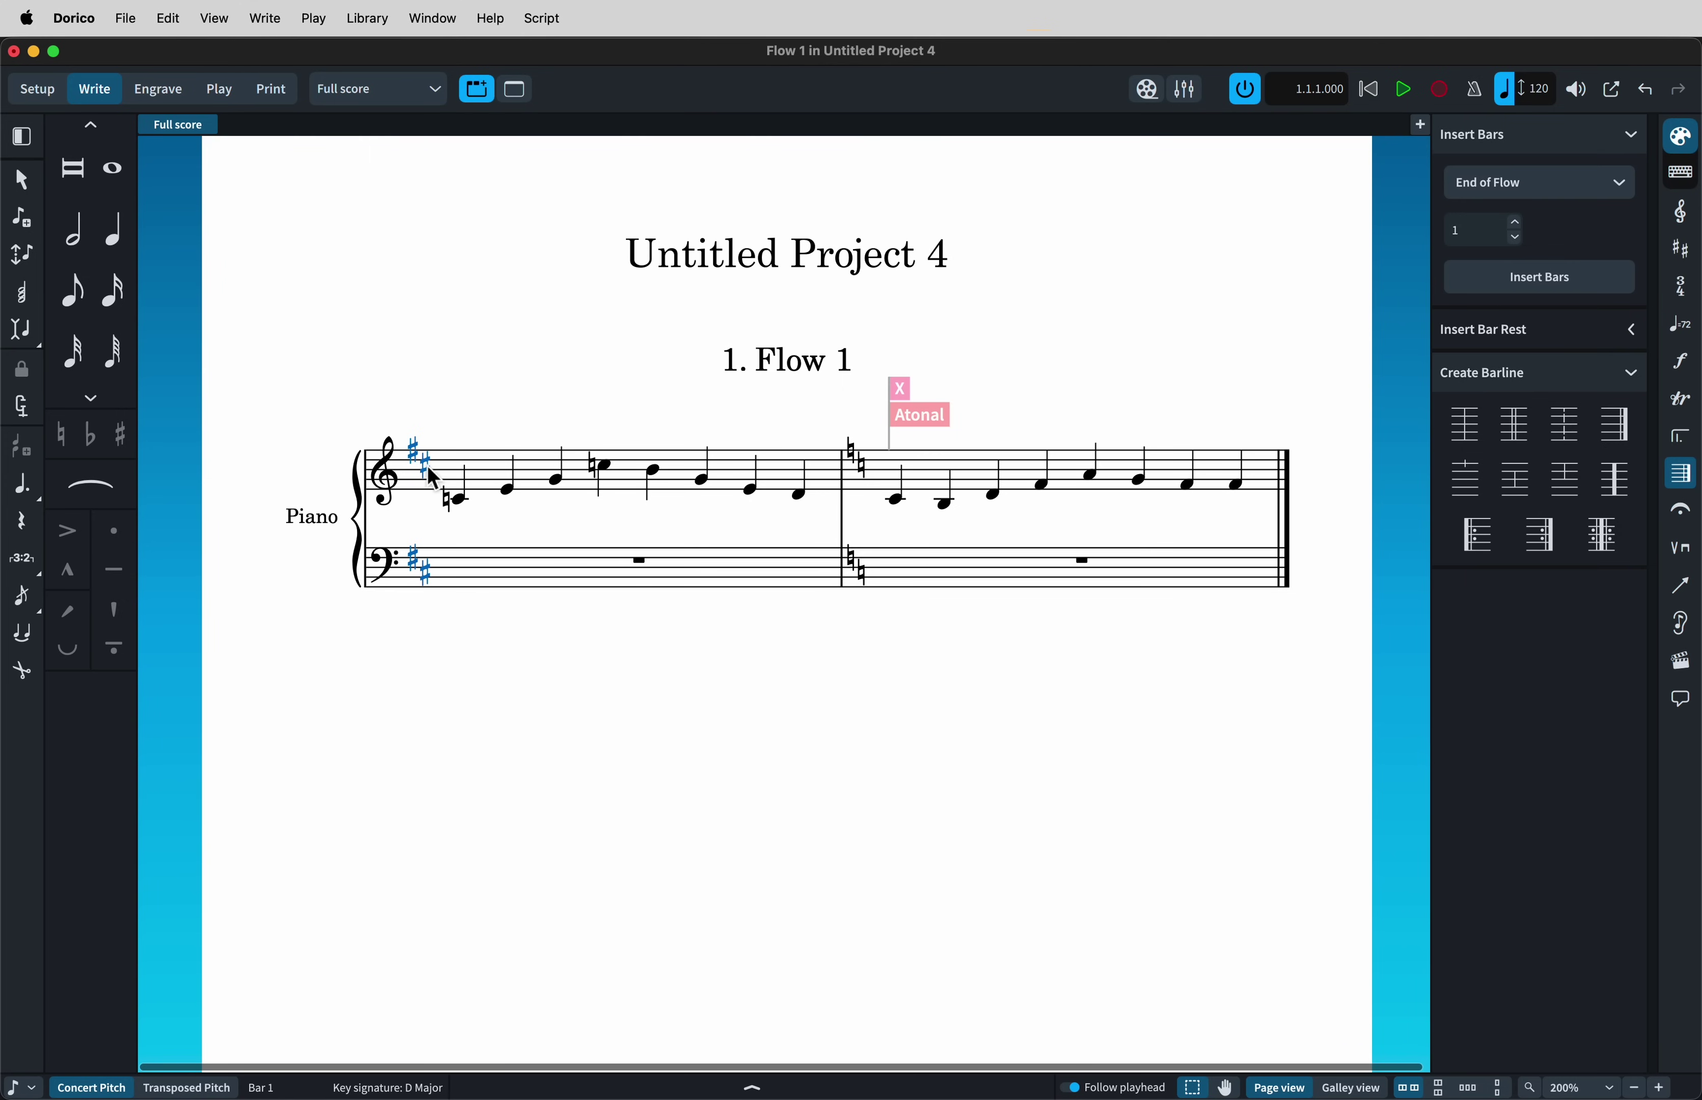
{"action": "left_click", "coordinate": [264, 17]}
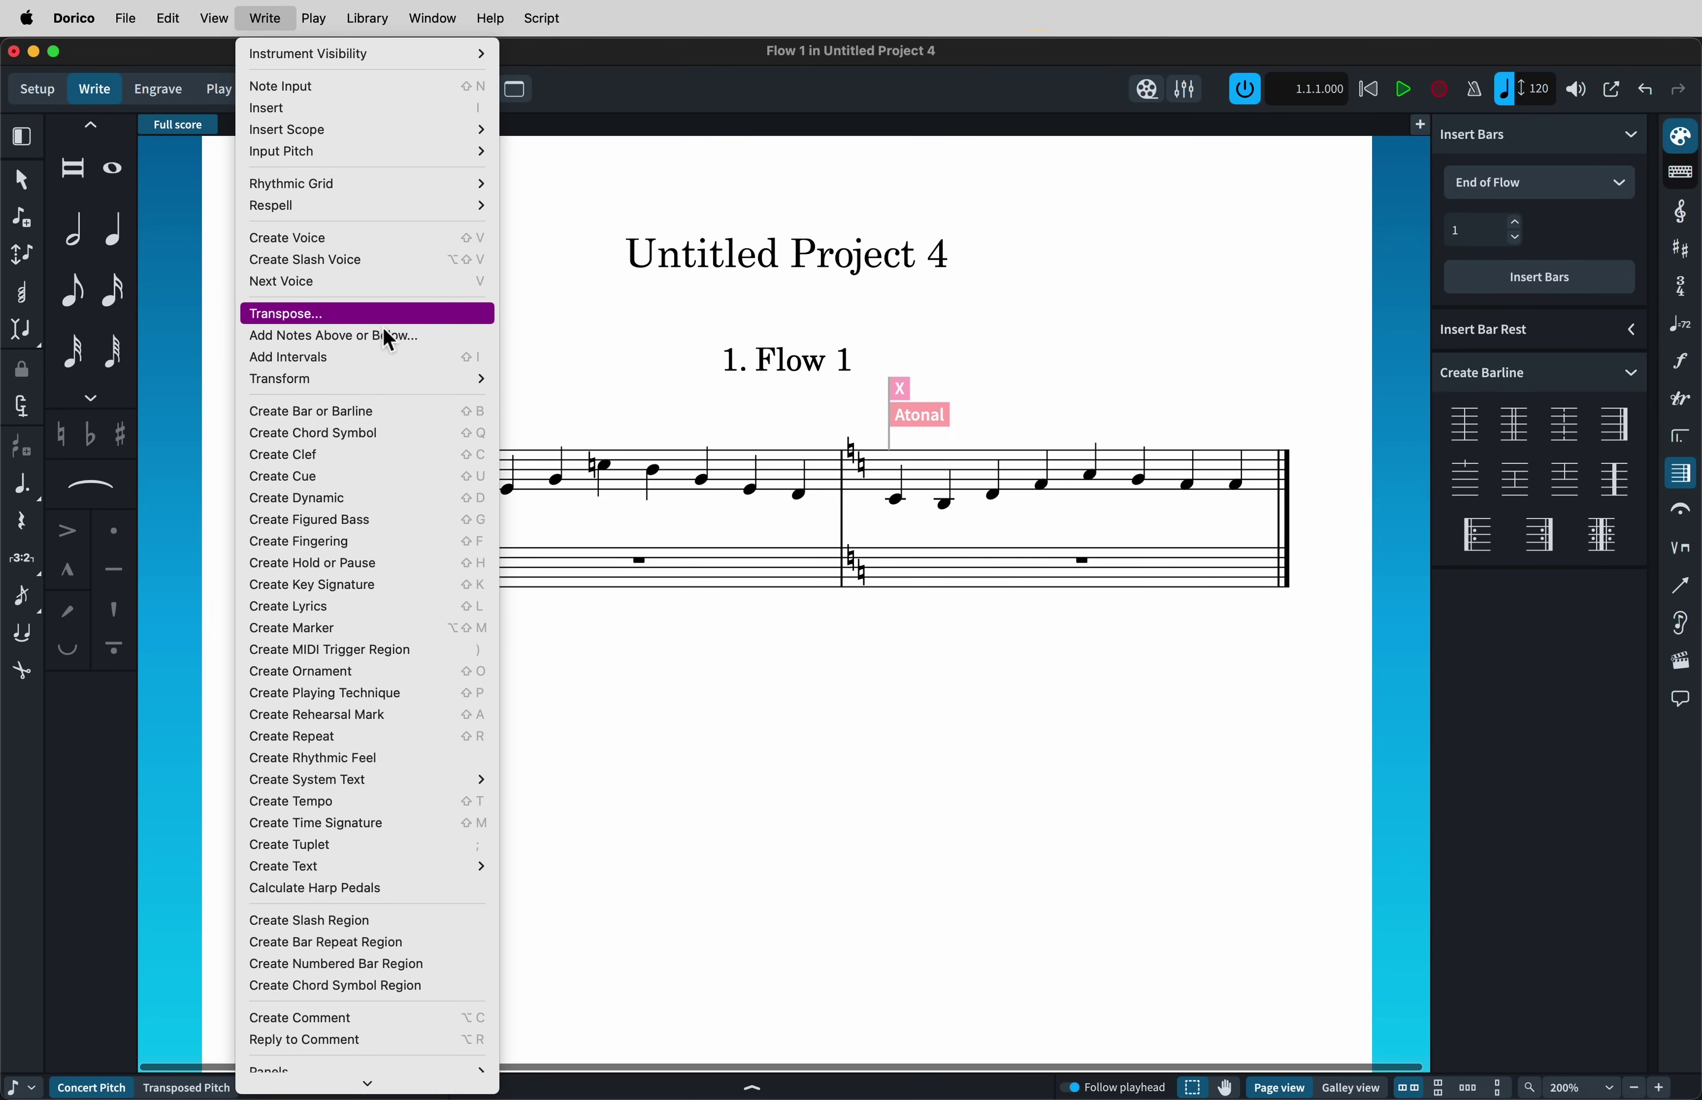
- Close the Write menu without transposing and view the Key Signatures and Ornaments panels
{"action": "left_click", "coordinate": [629, 346]}
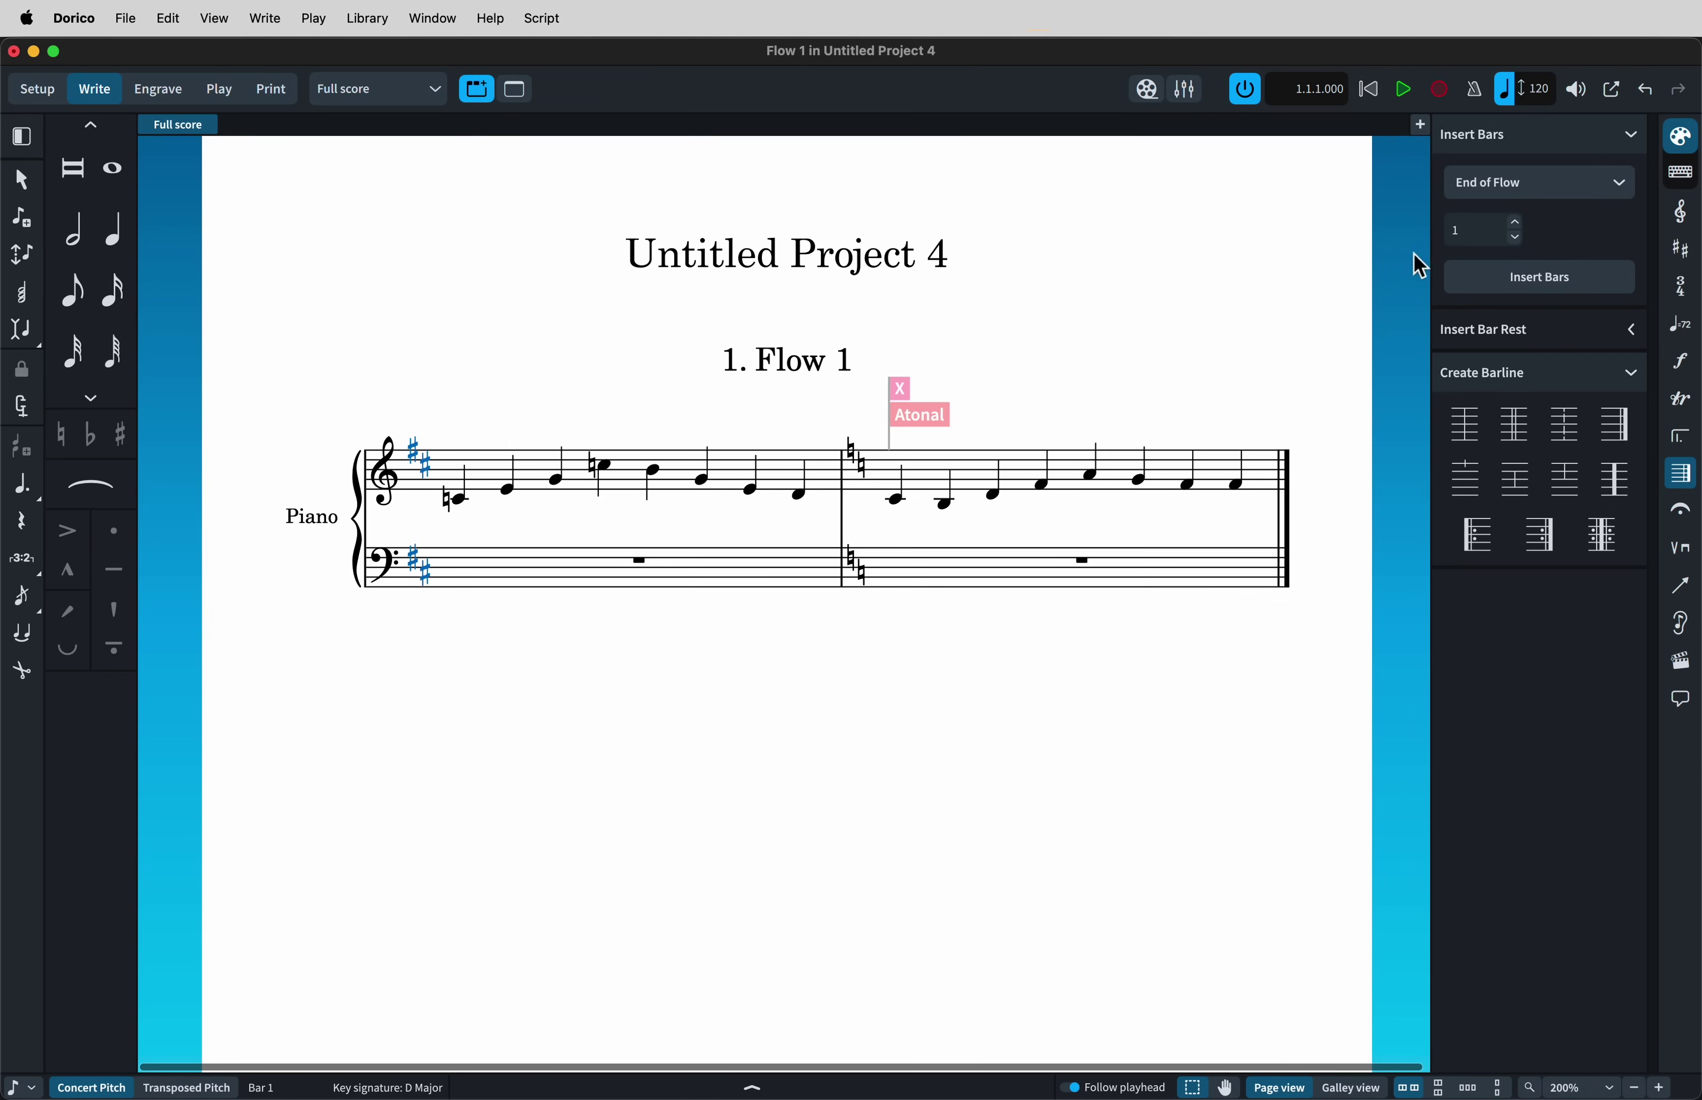
{"action": "left_click", "coordinate": [1682, 251]}
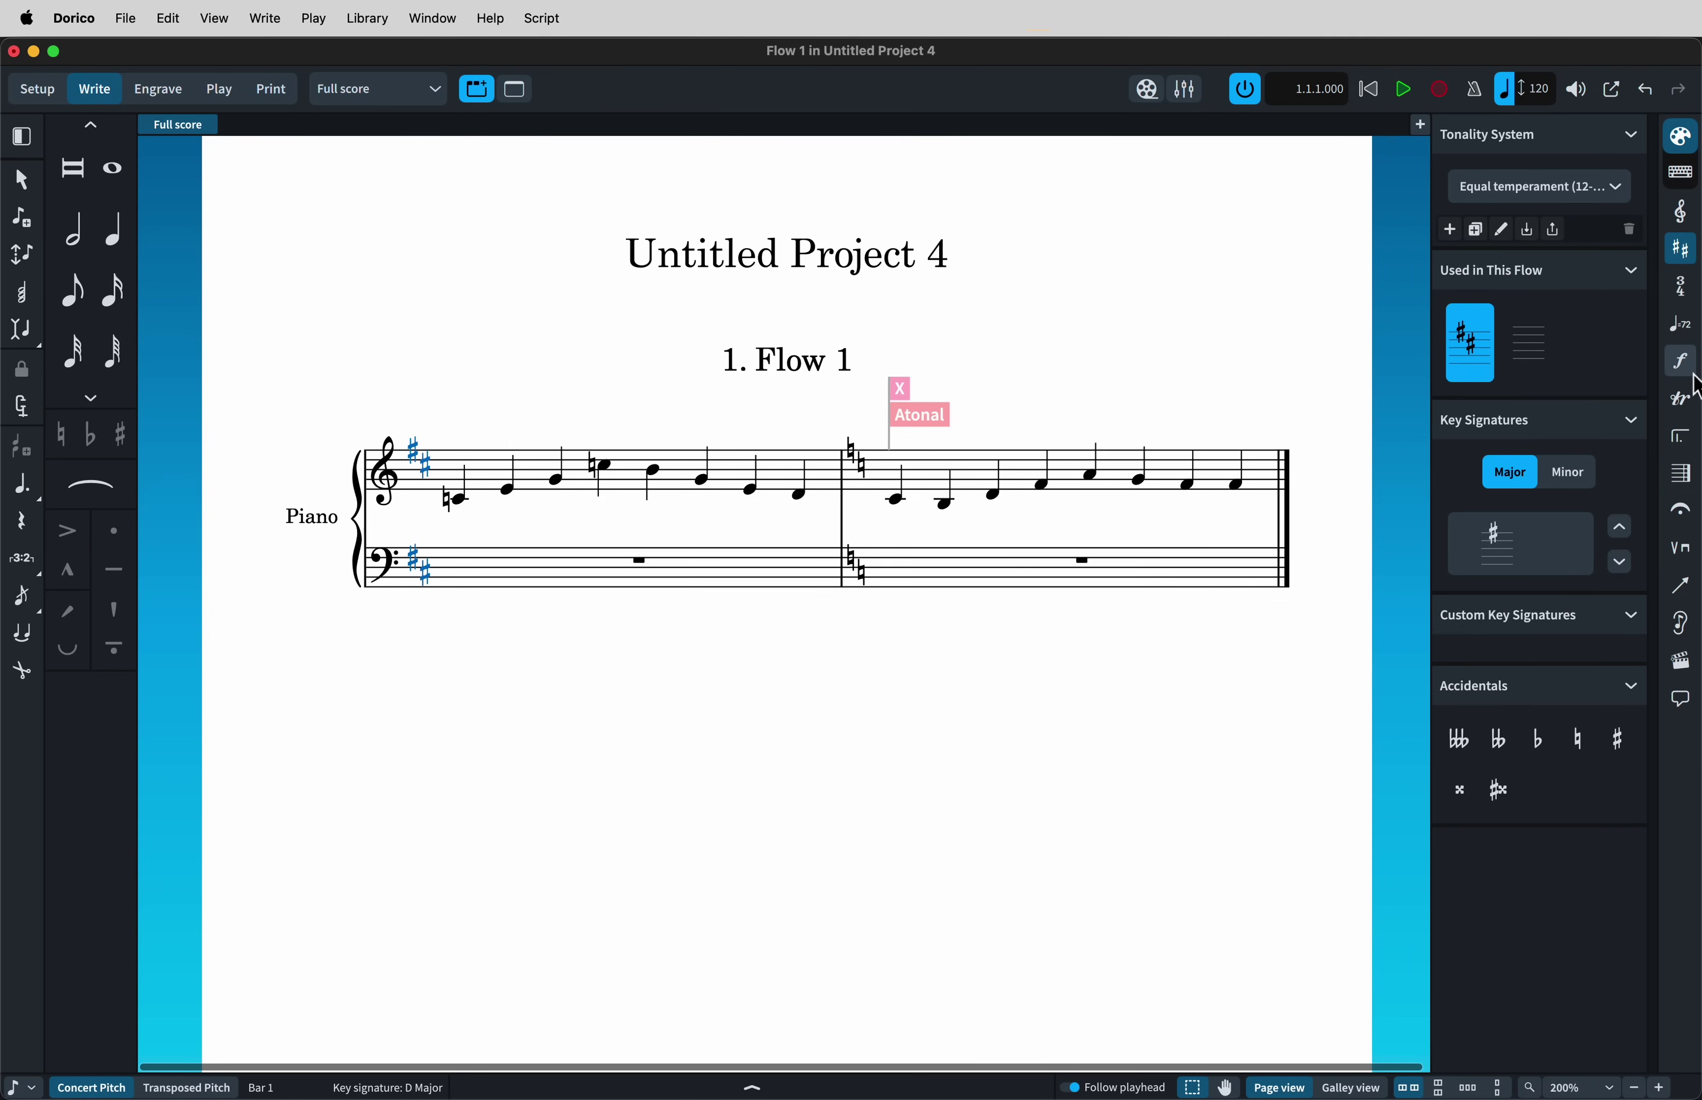
{"action": "left_click", "coordinate": [1680, 398]}
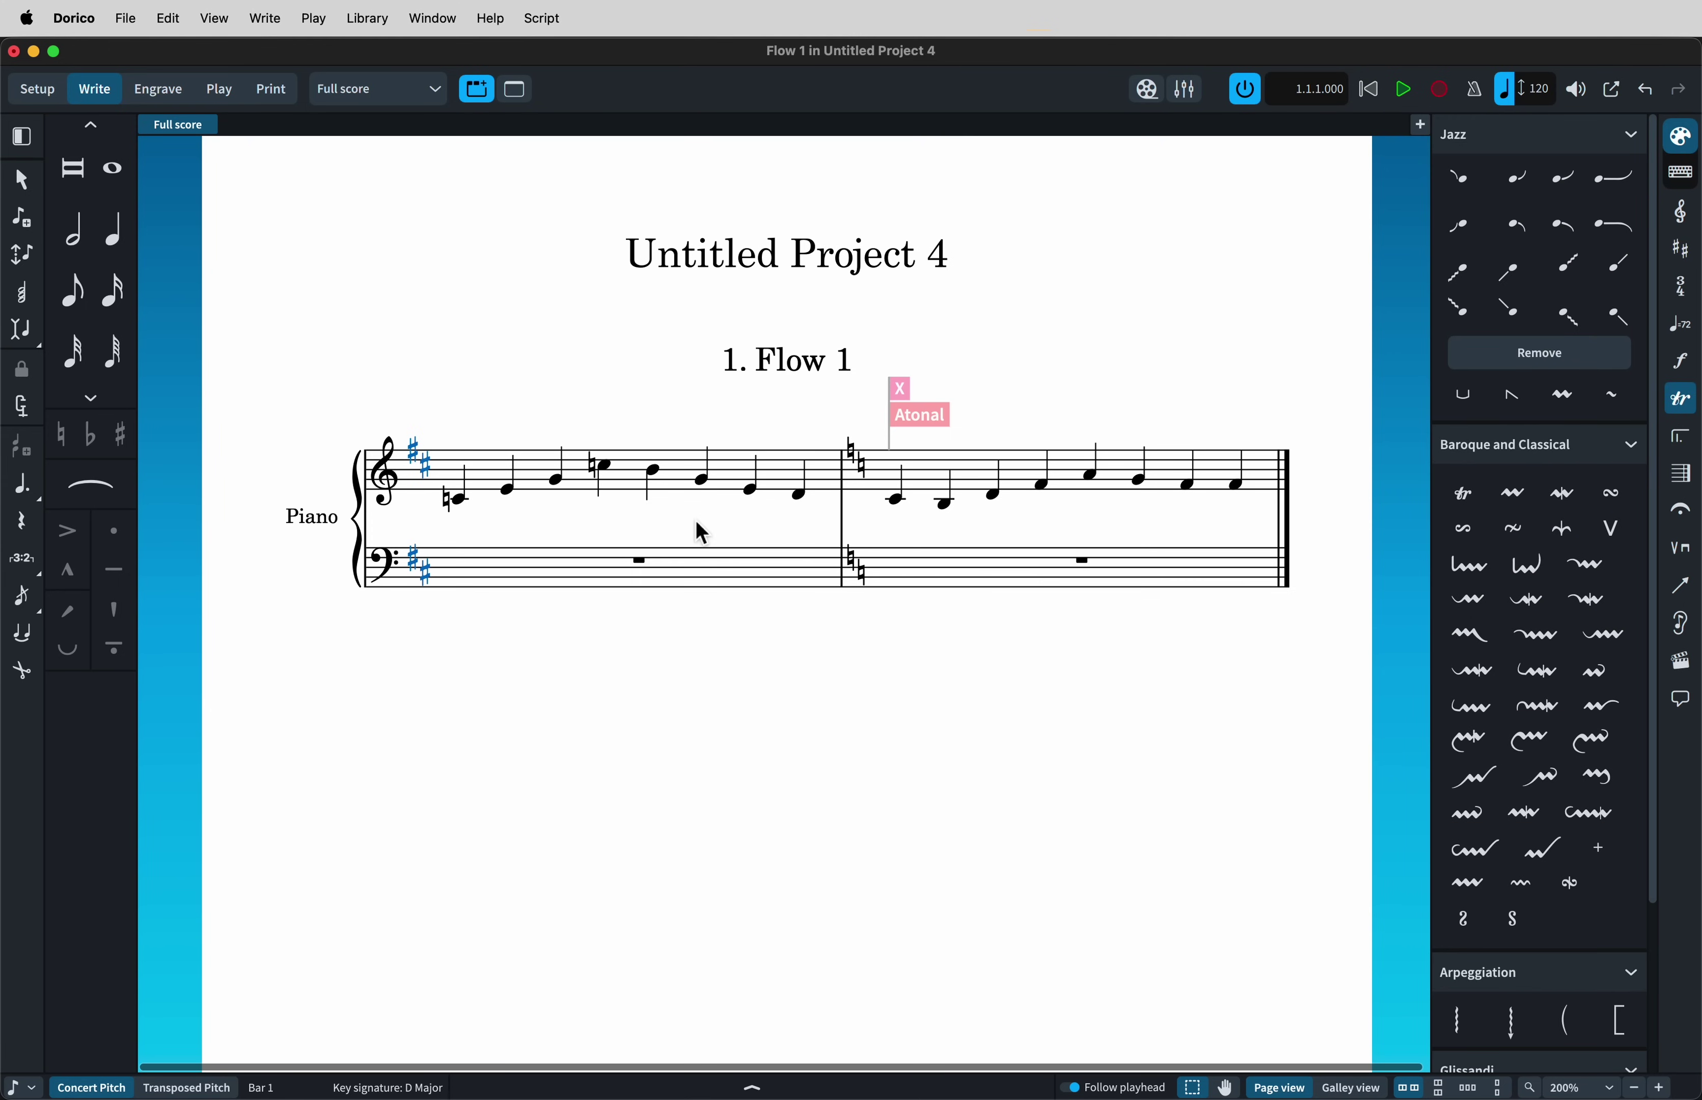
- Delete all the music on both piano staves, leaving one empty bar
{"action": "mouse_move", "coordinate": [405, 404]}
{"action": "left_mouse_down"}
{"action": "mouse_move", "coordinate": [744, 535]}
{"action": "mouse_move", "coordinate": [1284, 665]}
{"action": "left_mouse_up"}
{"action": "key", "text": "Delete"}
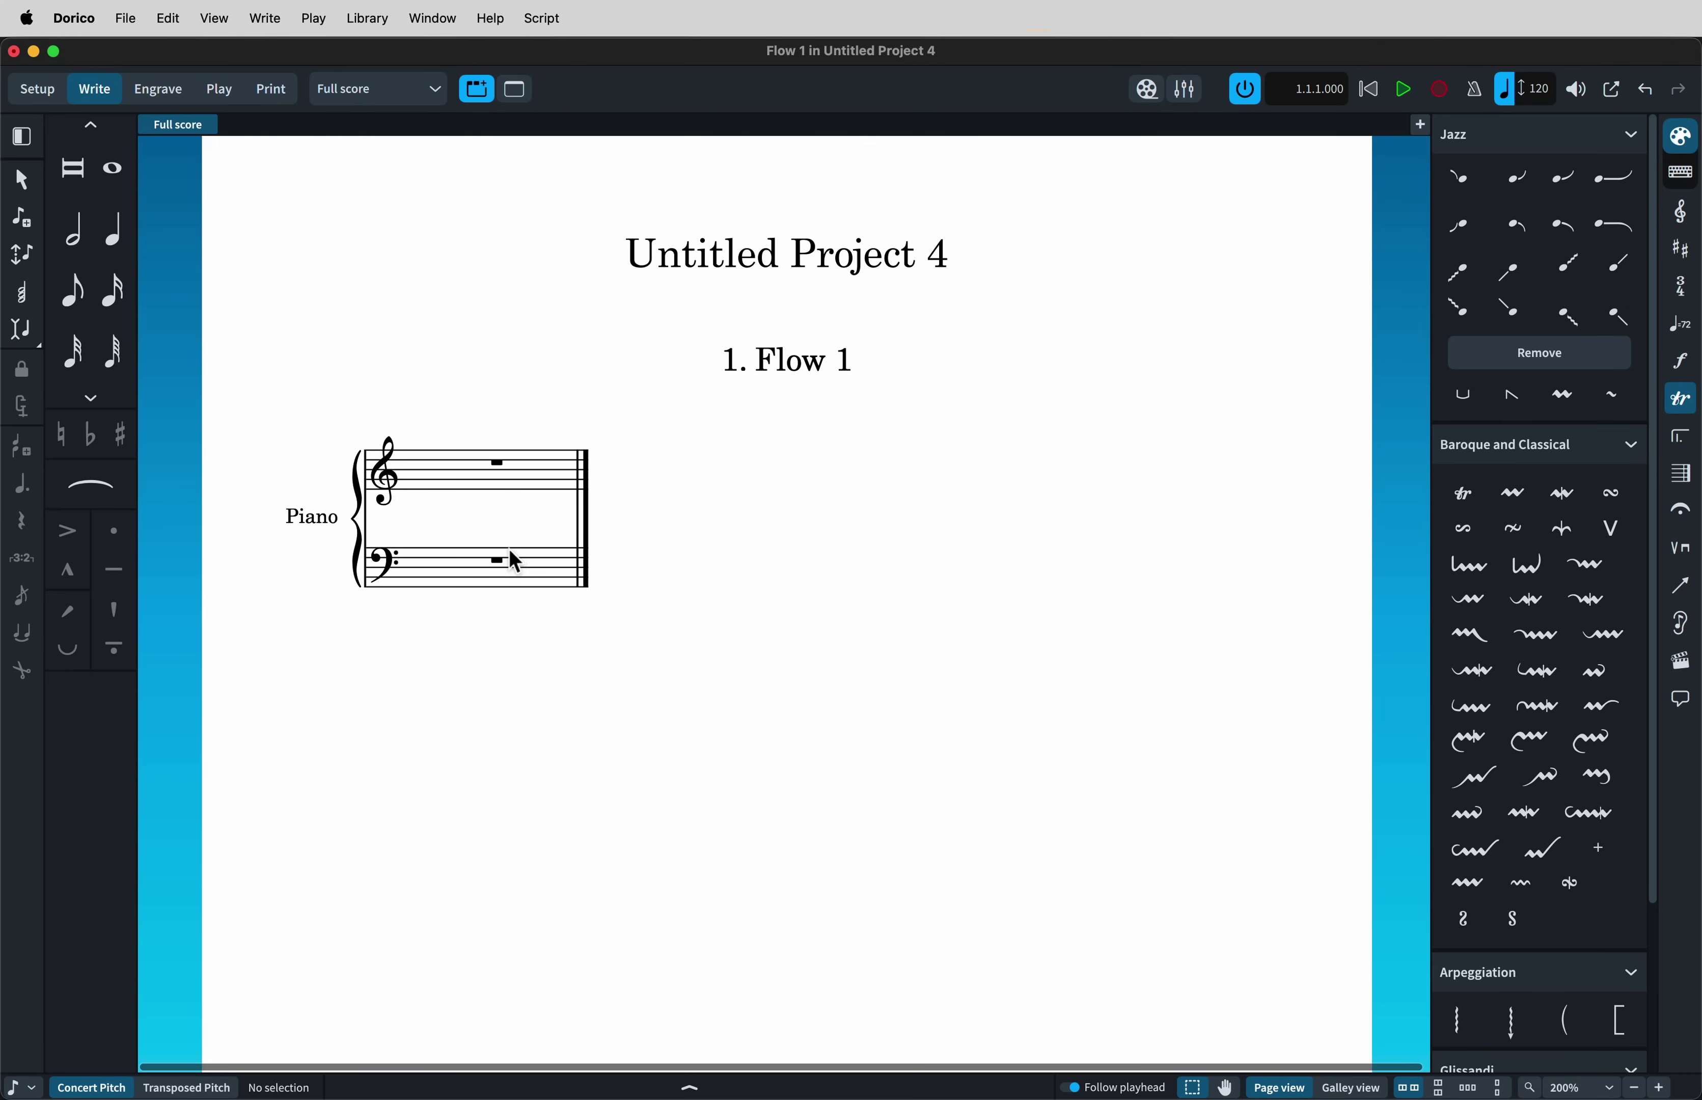
{"action": "left_click", "coordinate": [279, 21]}
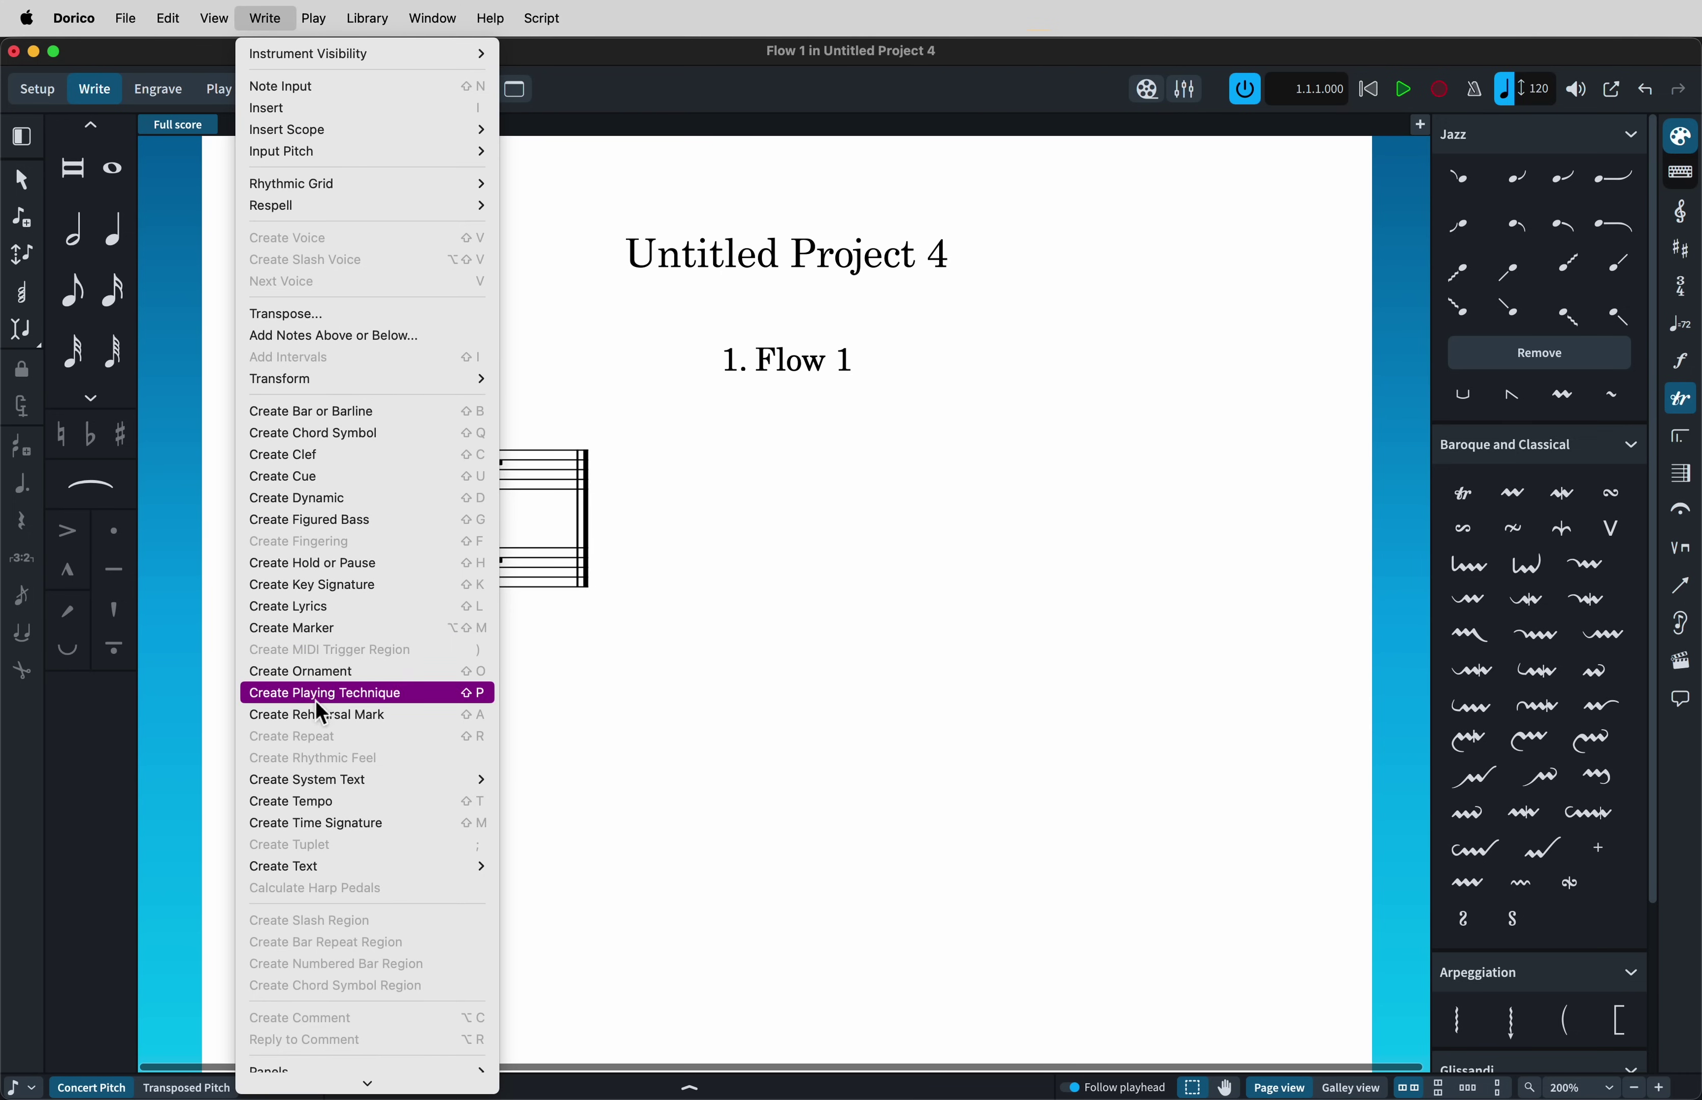
{"action": "left_click", "coordinate": [520, 491]}
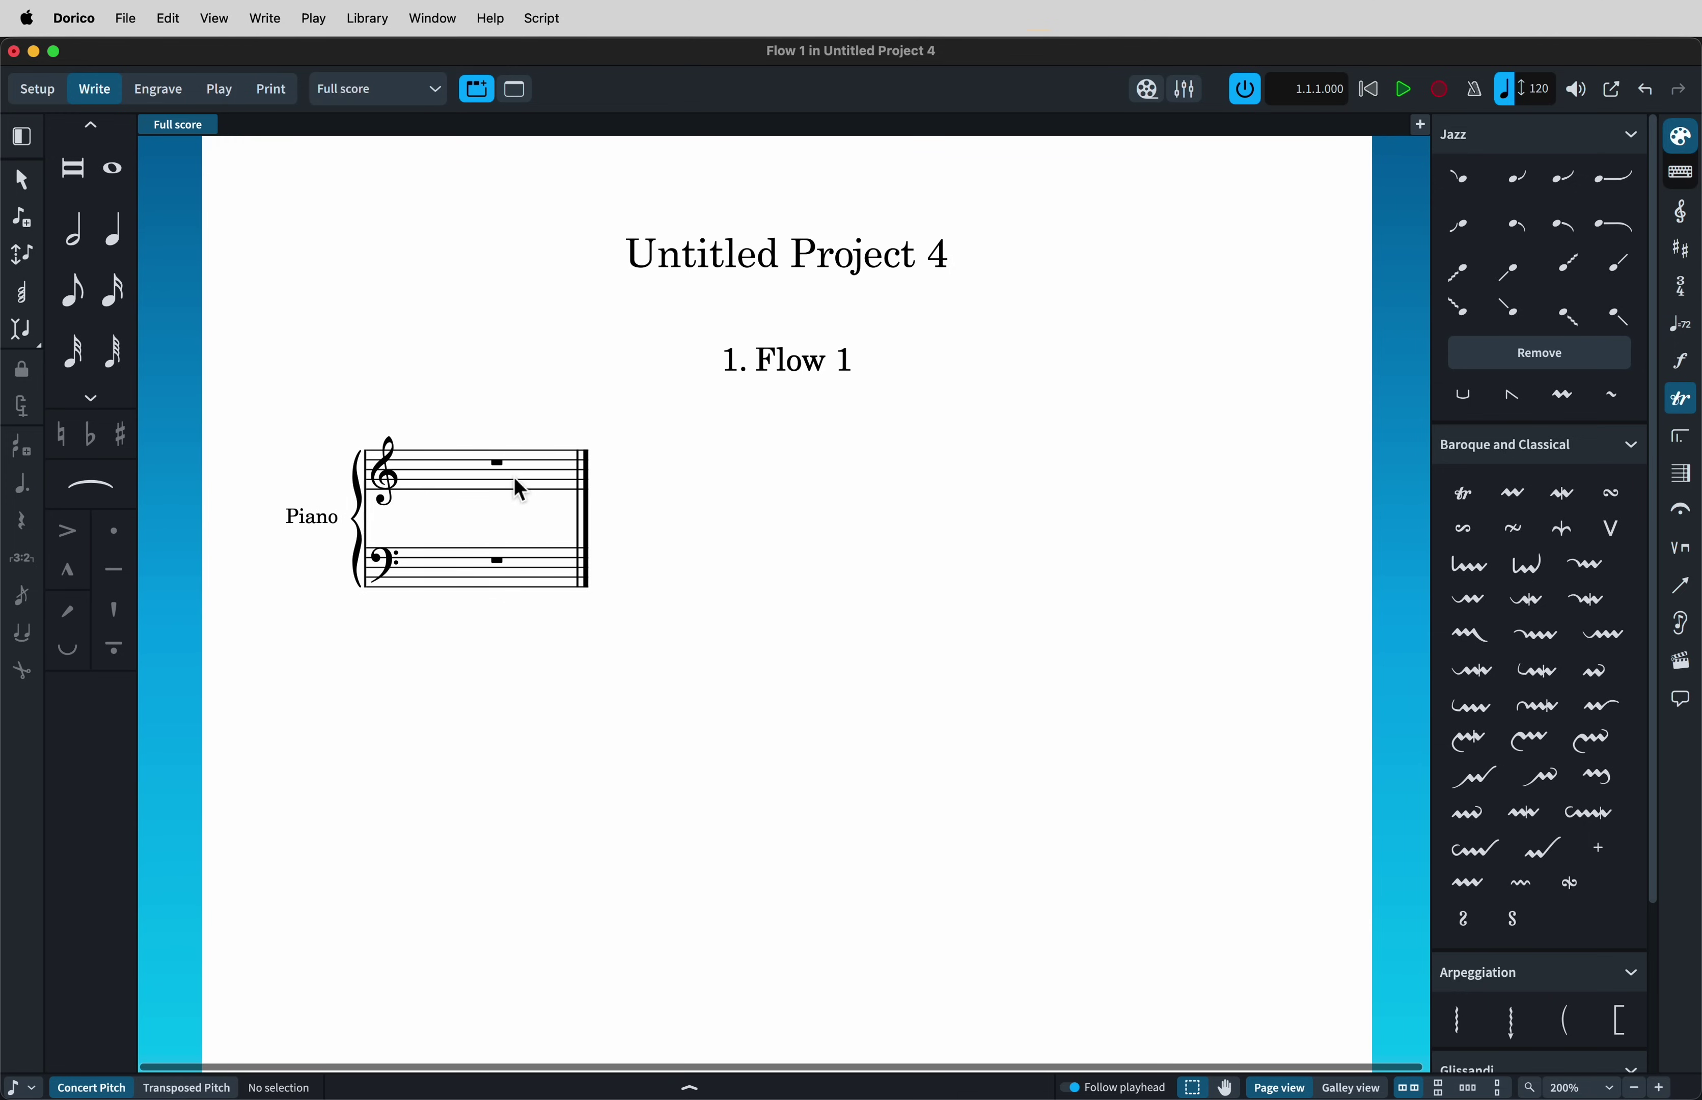
- Set a 4/4 time signature with a one-beat pickup and an E-flat major key
{"action": "double_click", "coordinate": [414, 476]}
{"action": "key", "text": "shift+m"}
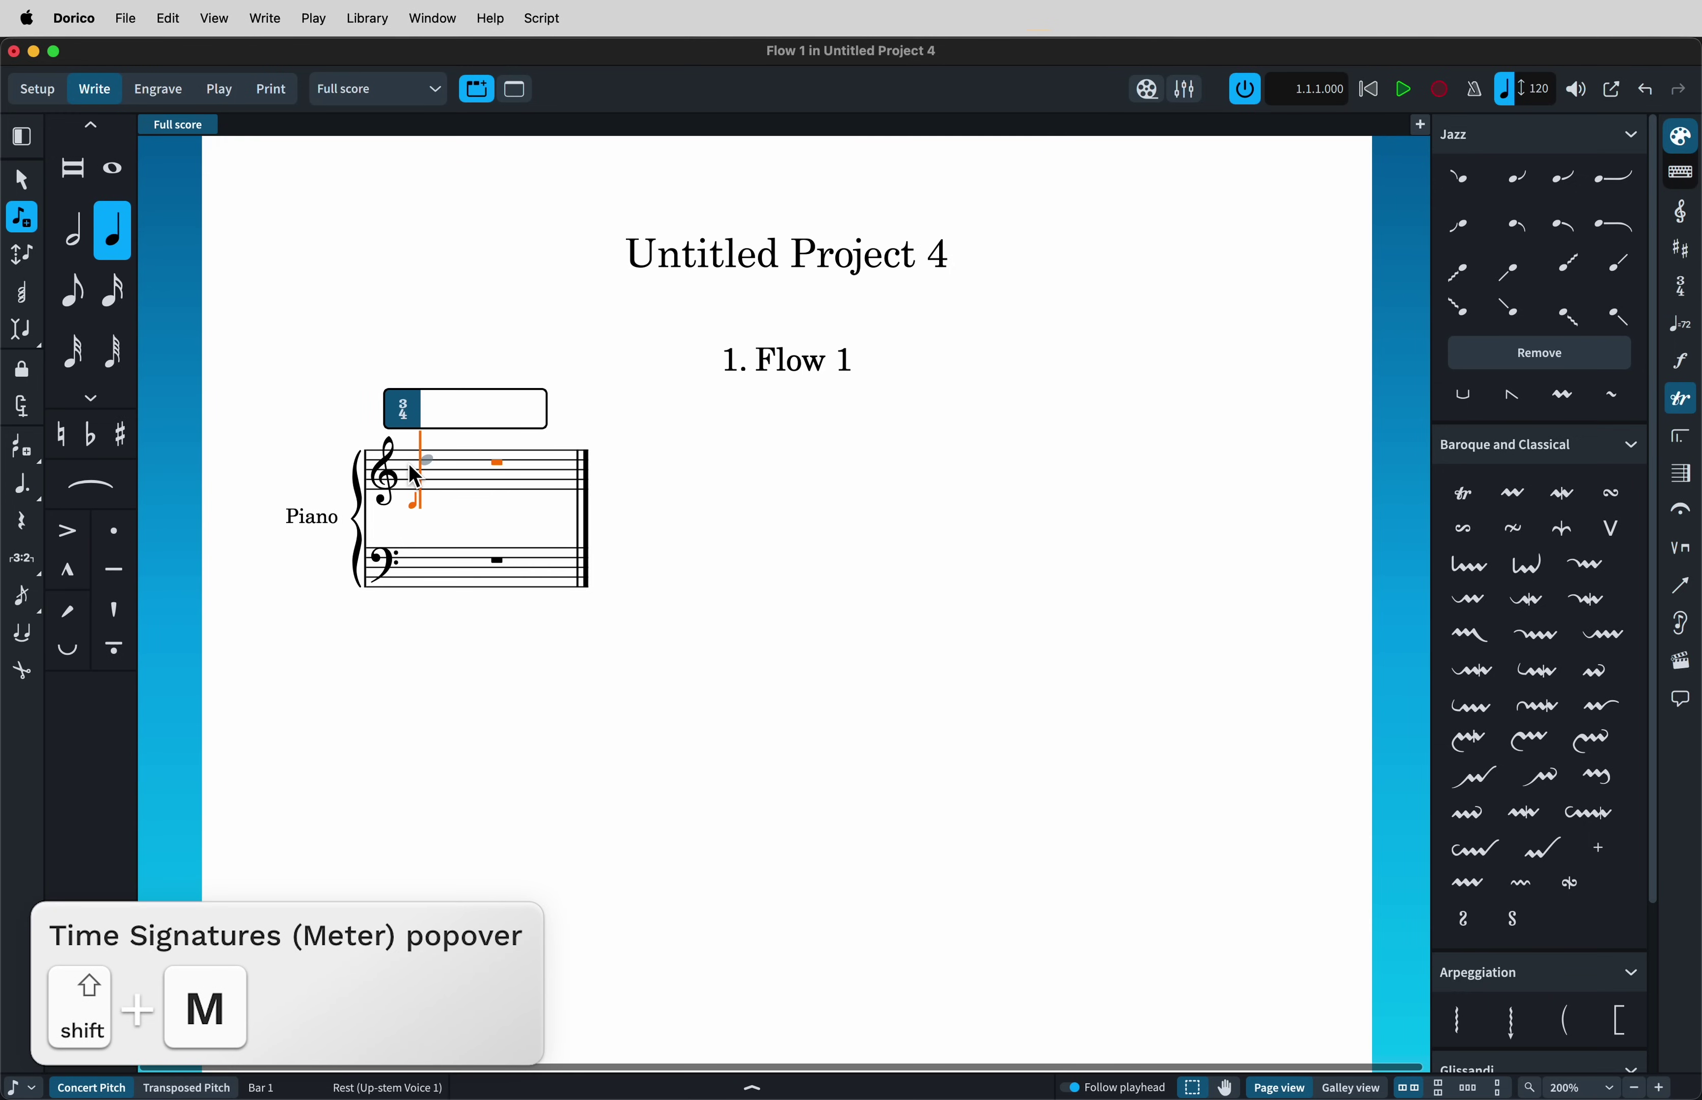
{"action": "type", "text": "4/4,1"}
{"action": "key", "text": "Return"}
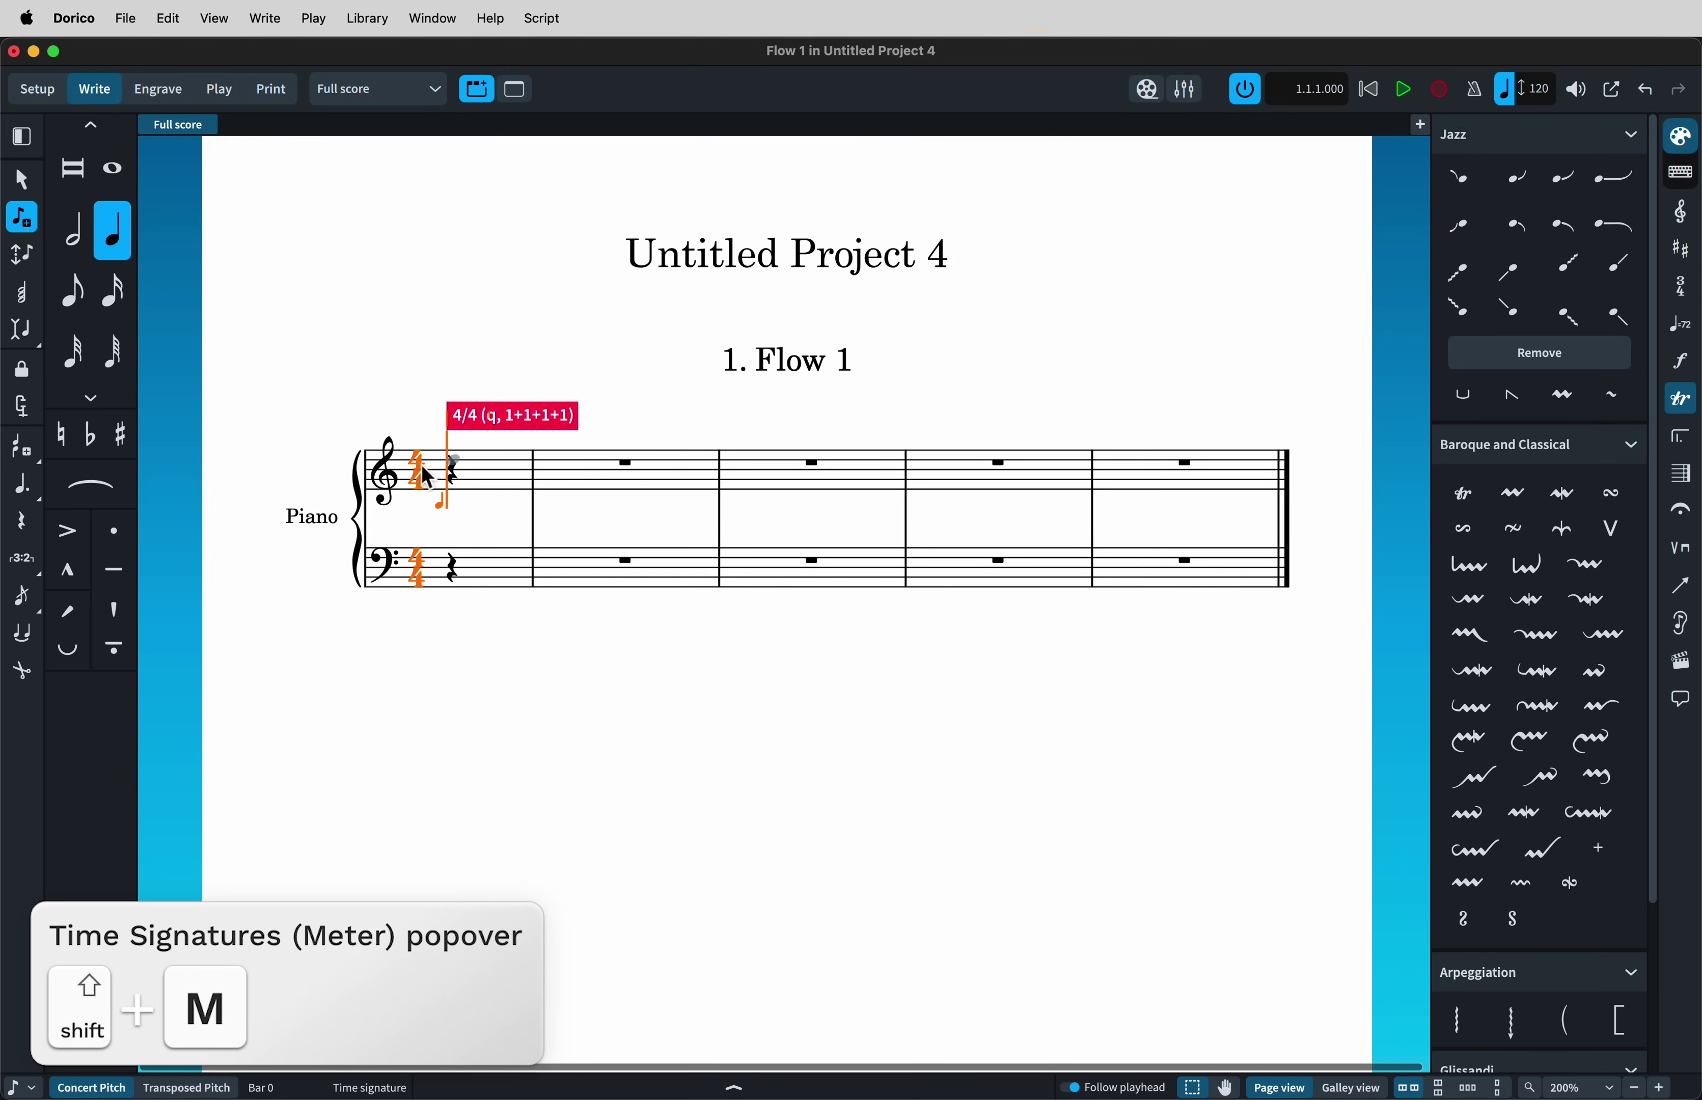
{"action": "key", "text": "shift+k"}
{"action": "type", "text": "Eb"}
{"action": "key", "text": "Return"}
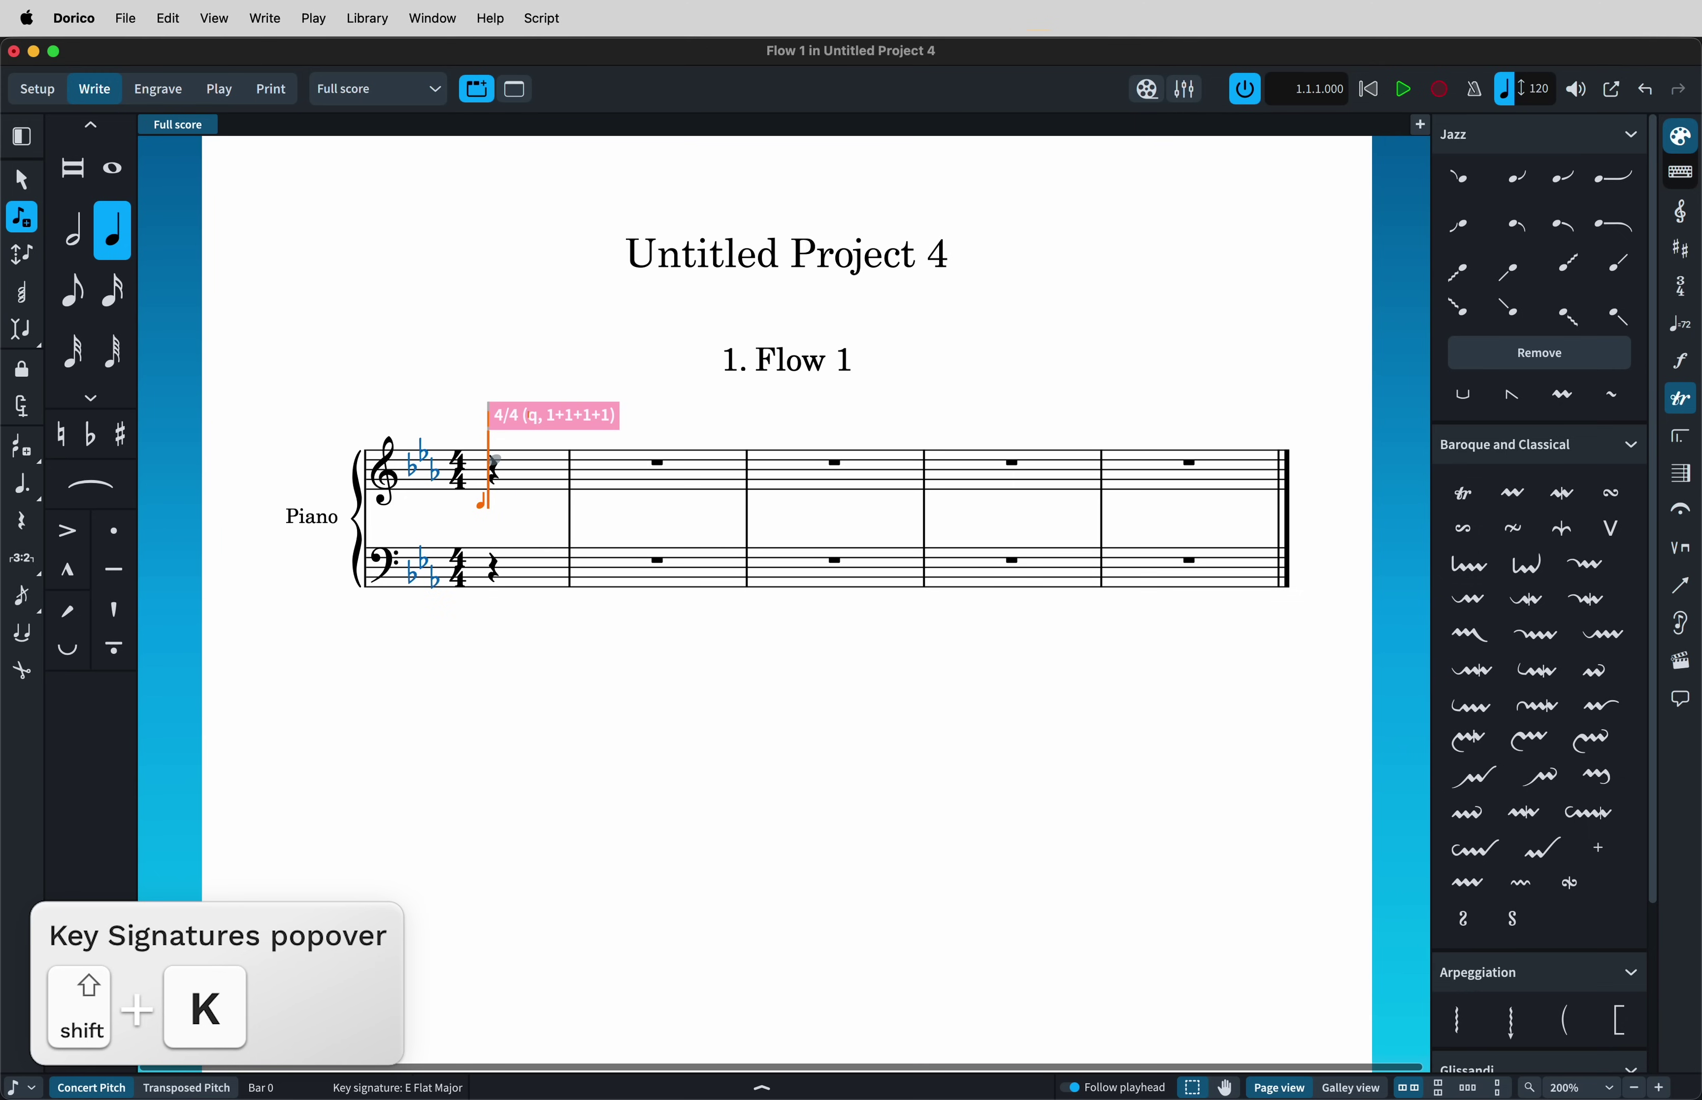
- Add 16 bars and an Andante tempo marking, then leave note input
{"action": "key", "text": "shift+b"}
{"action": "type", "text": "16"}
{"action": "key", "text": "Return"}
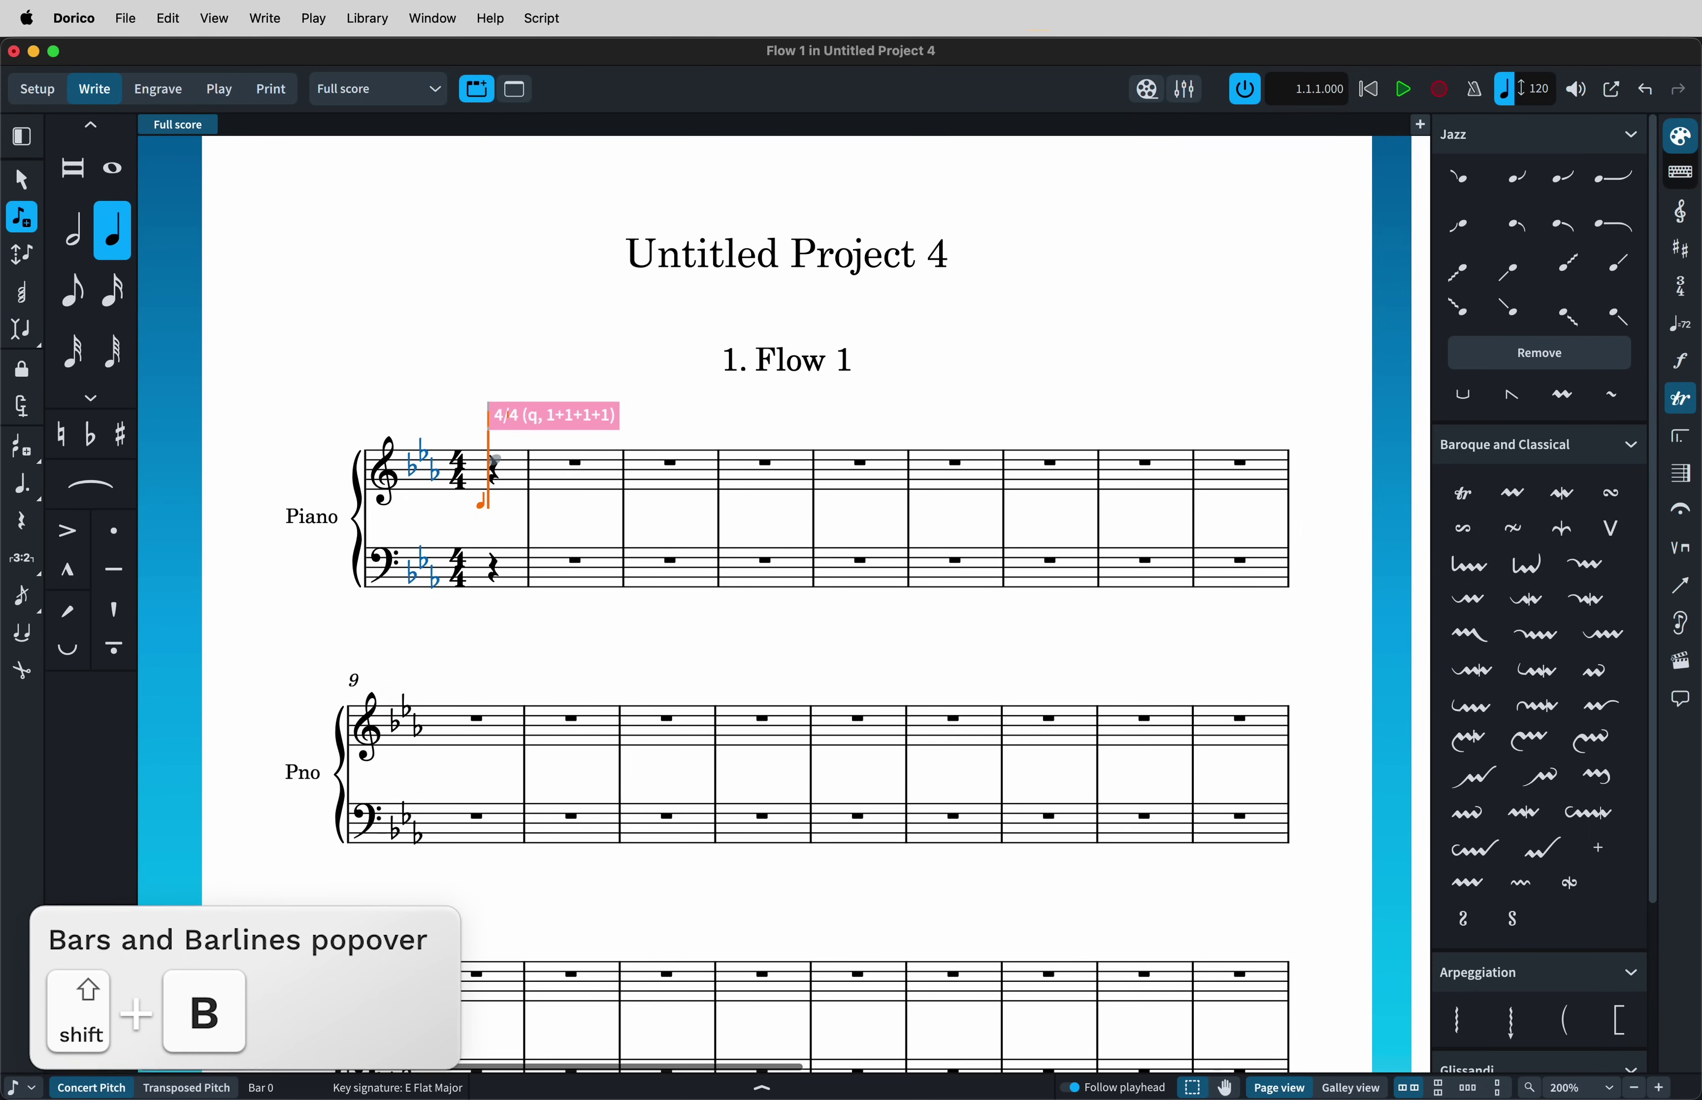
{"action": "key", "text": "shift+t"}
{"action": "type", "text": "Andante"}
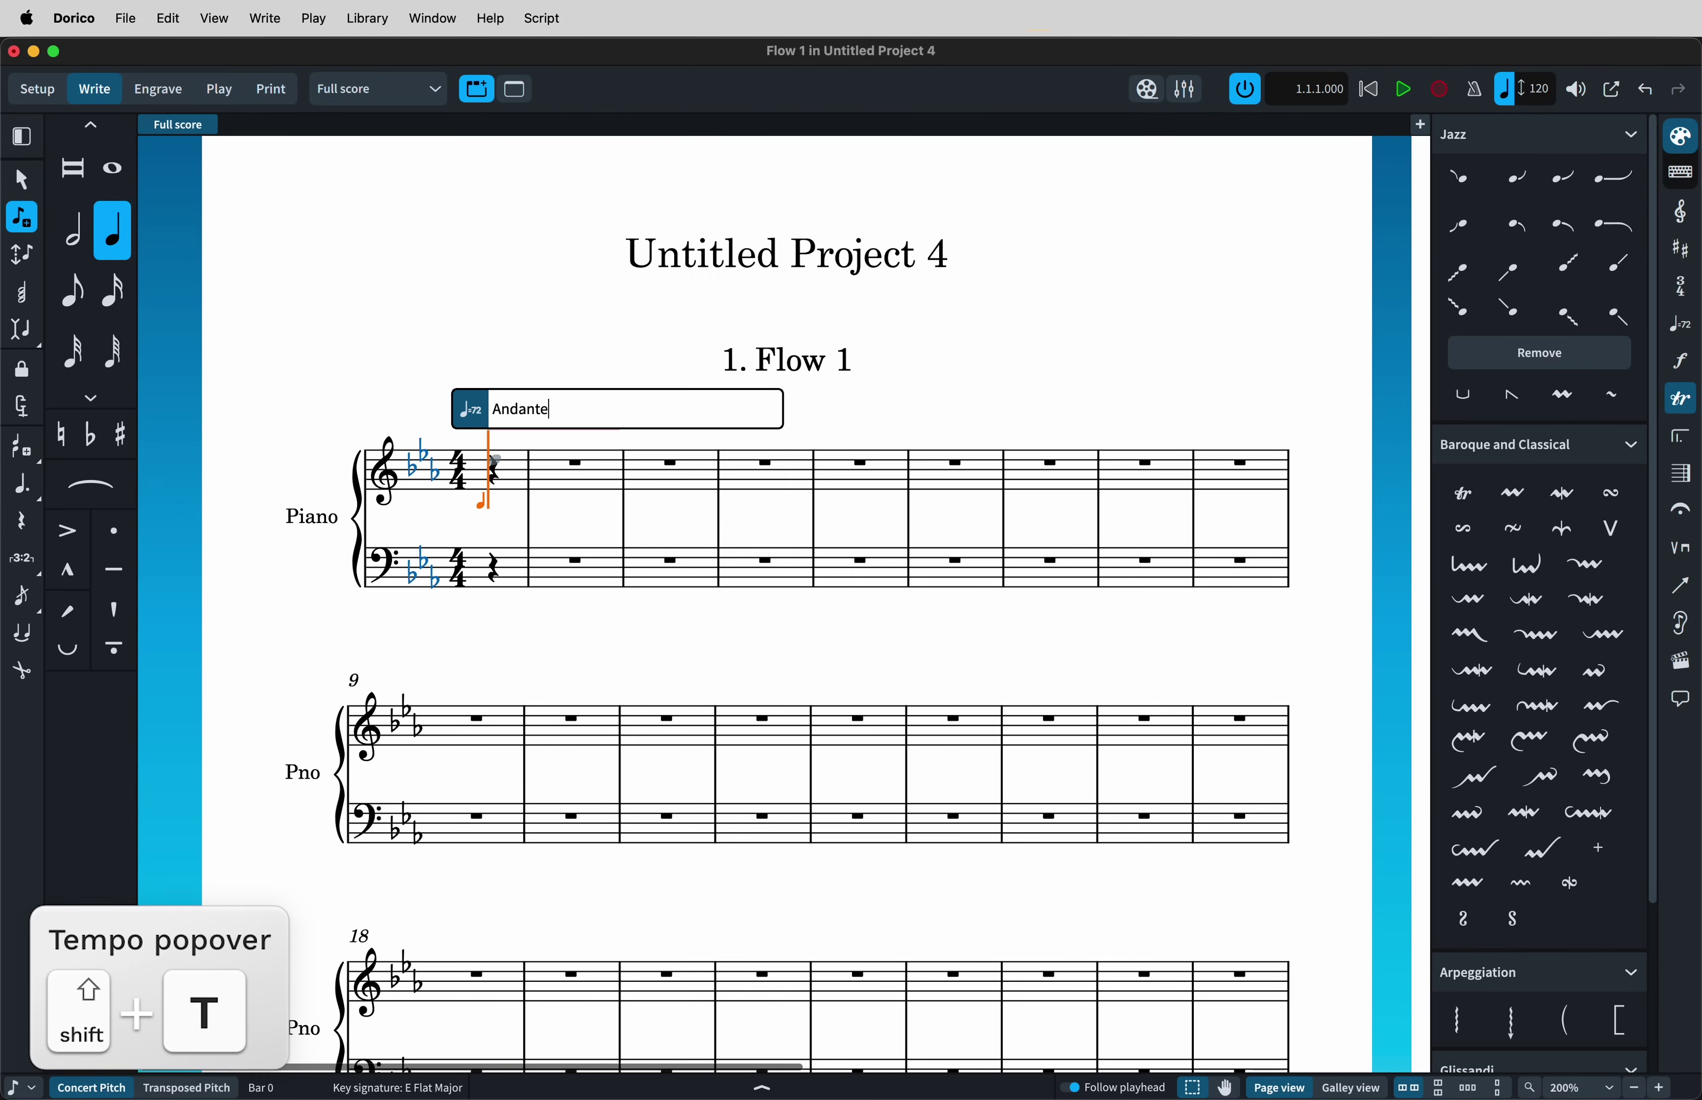
{"action": "key", "text": "Return"}
{"action": "key", "text": "Escape"}
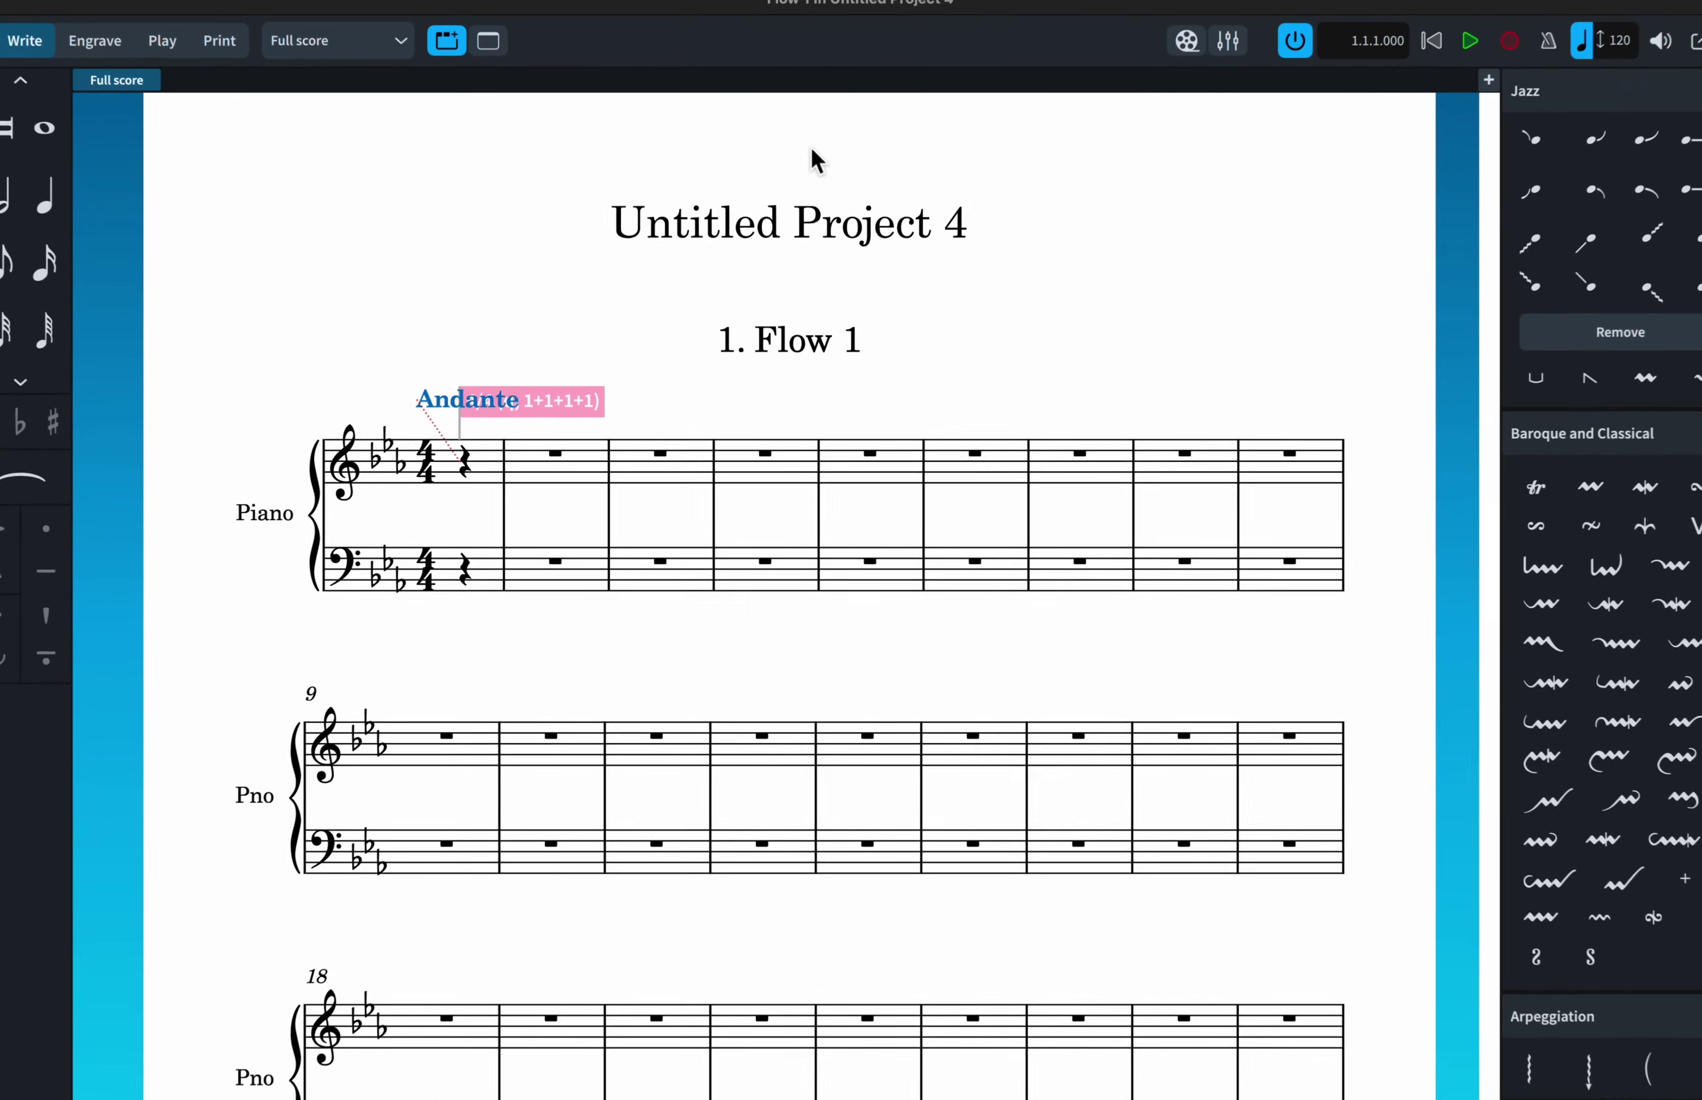
- Search the jump bar for 'filter' commands
{"action": "type", "text": "j"}
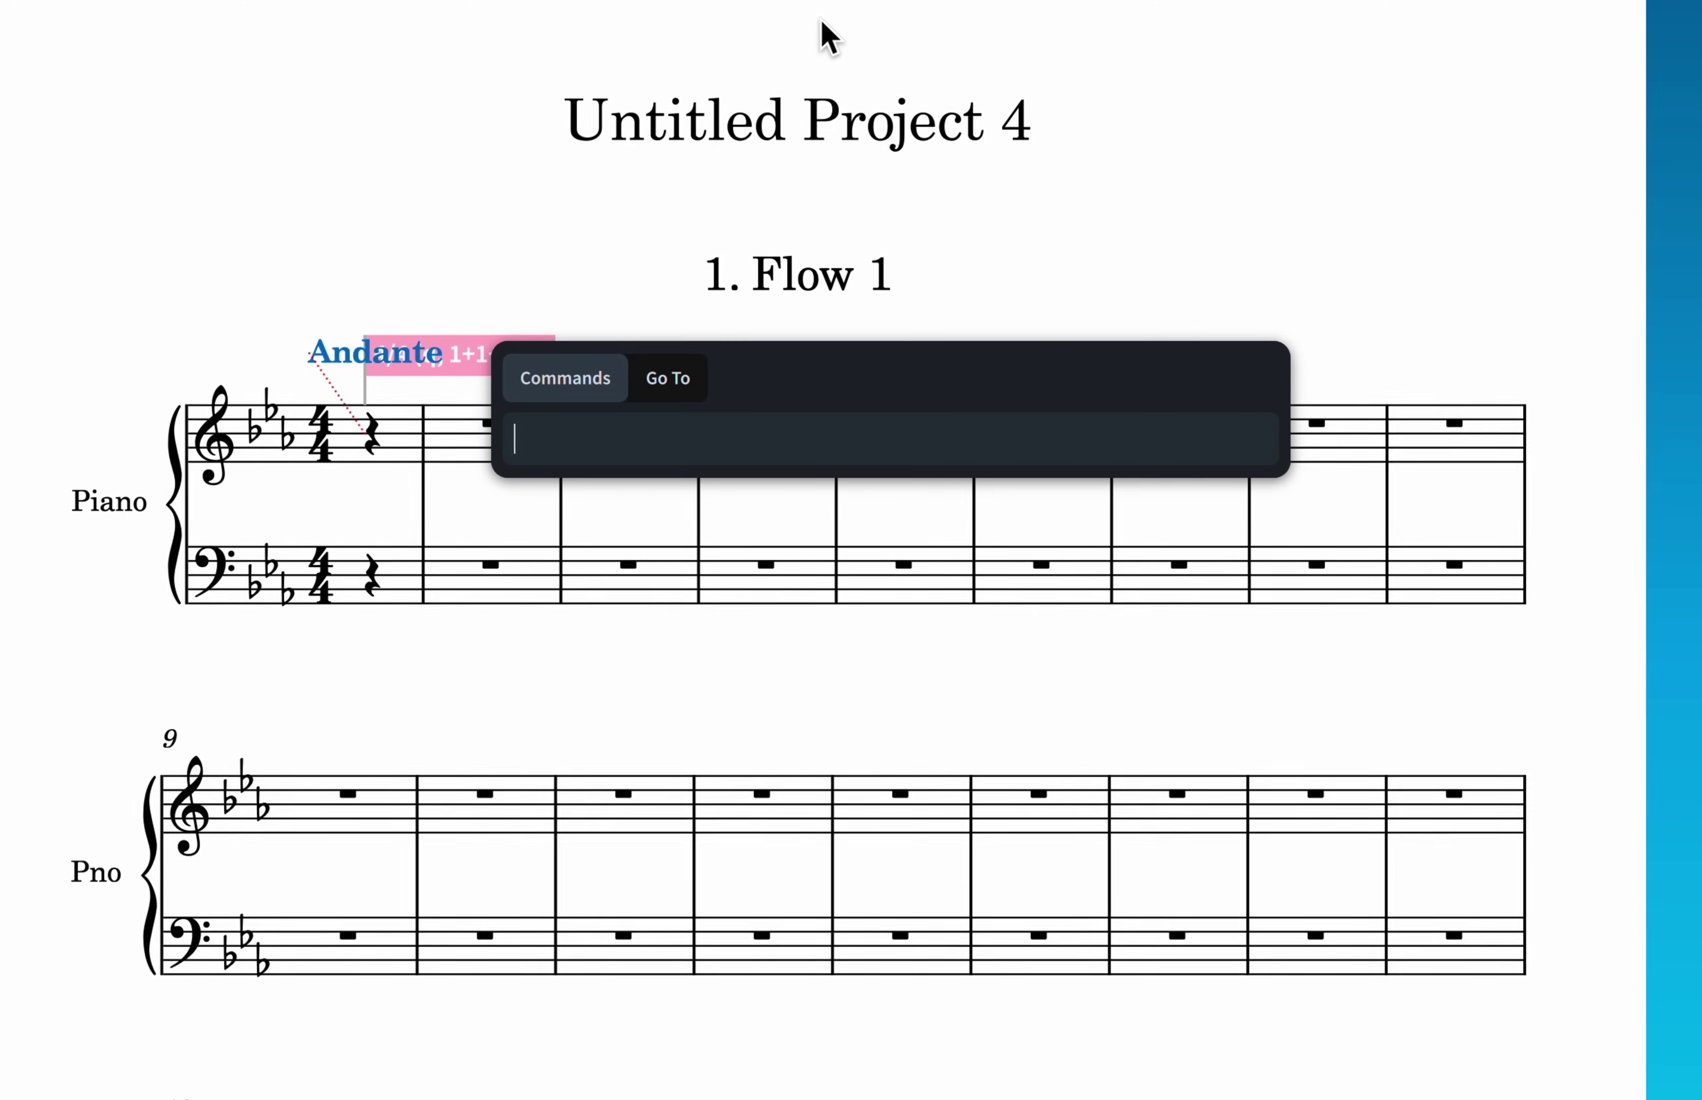
{"action": "type", "text": "filt"}
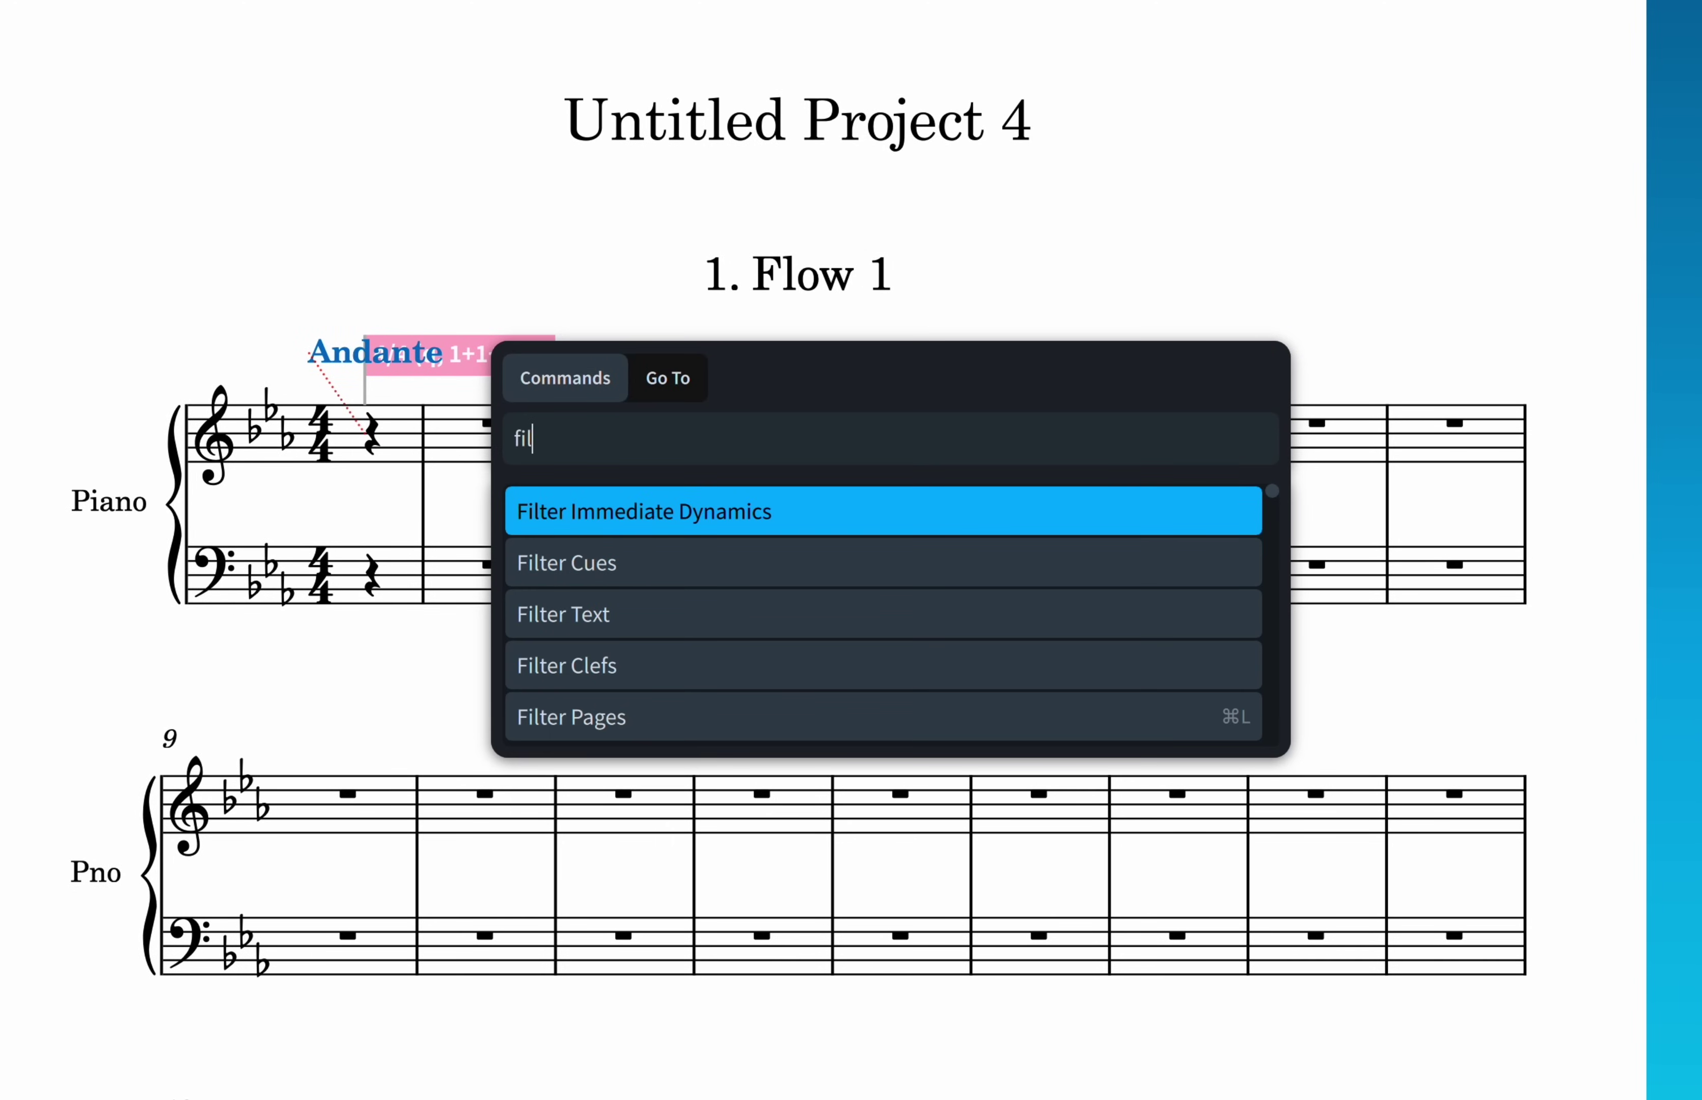
{"action": "type", "text": "er"}
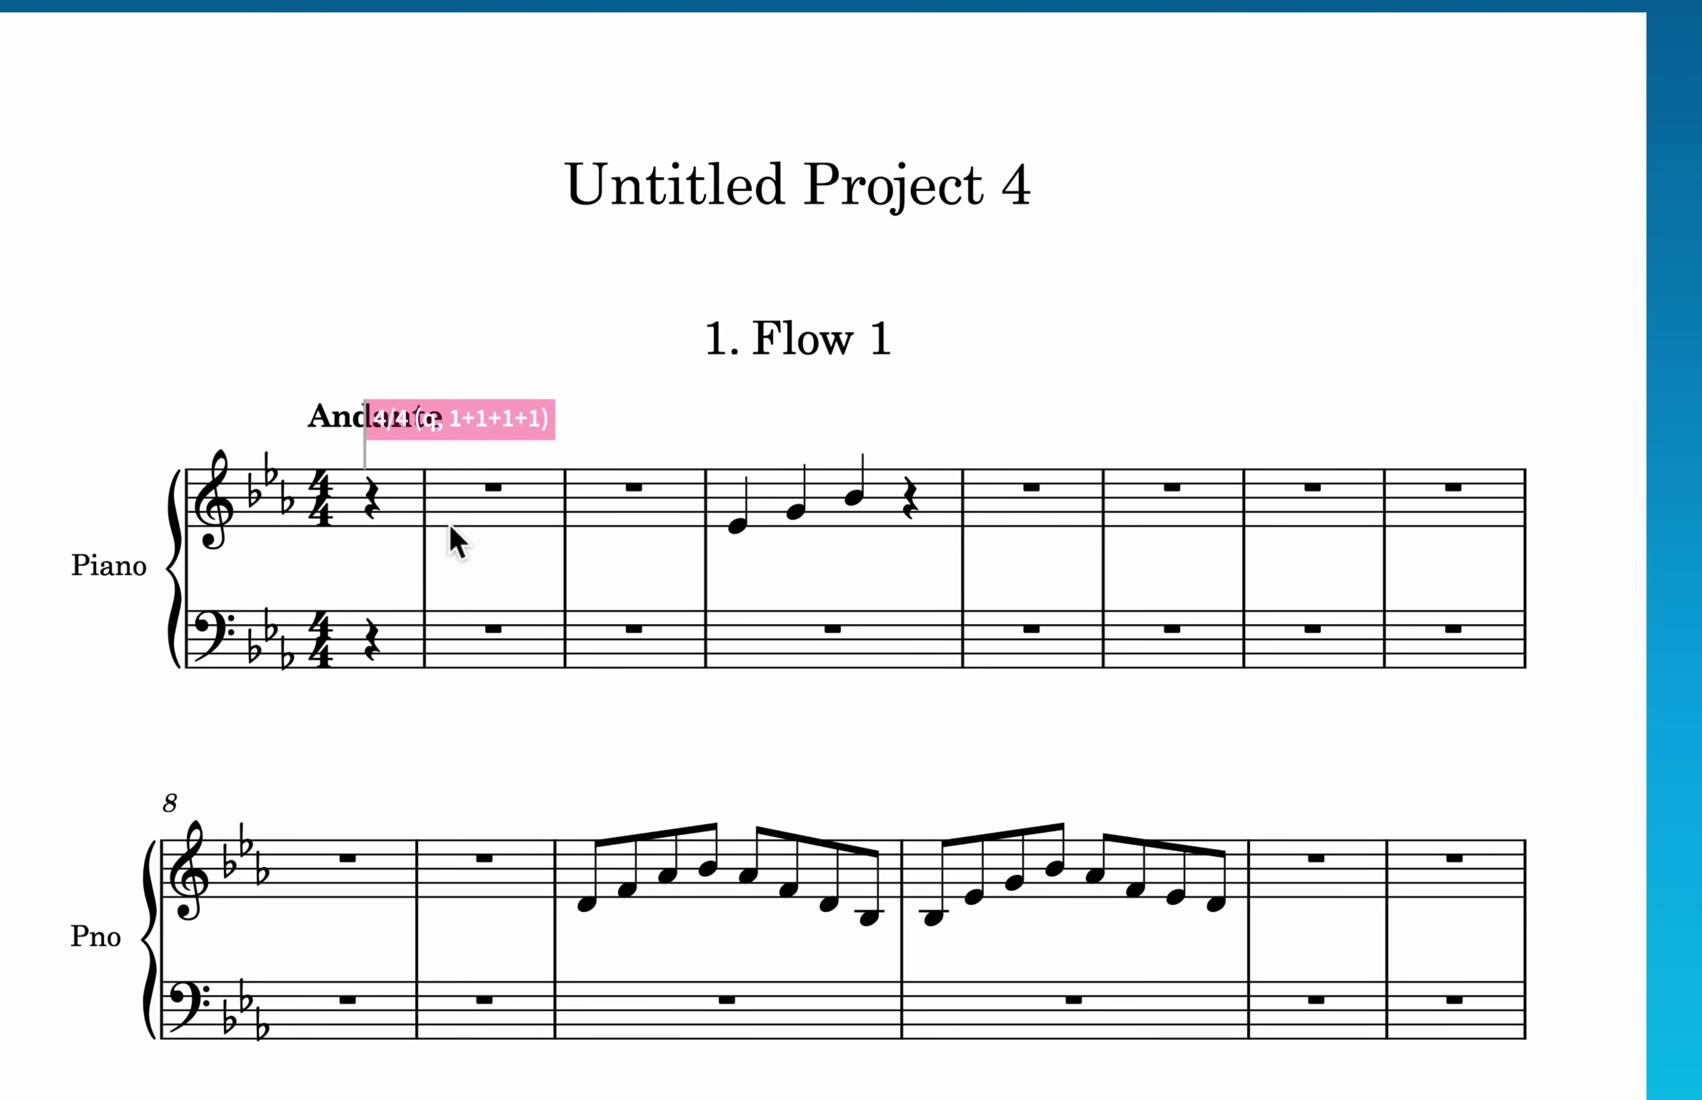
- Start note input at the rest in the first full bar with quarter-note duration
{"action": "left_click", "coordinate": [465, 538]}
{"action": "key", "text": "shift+n"}
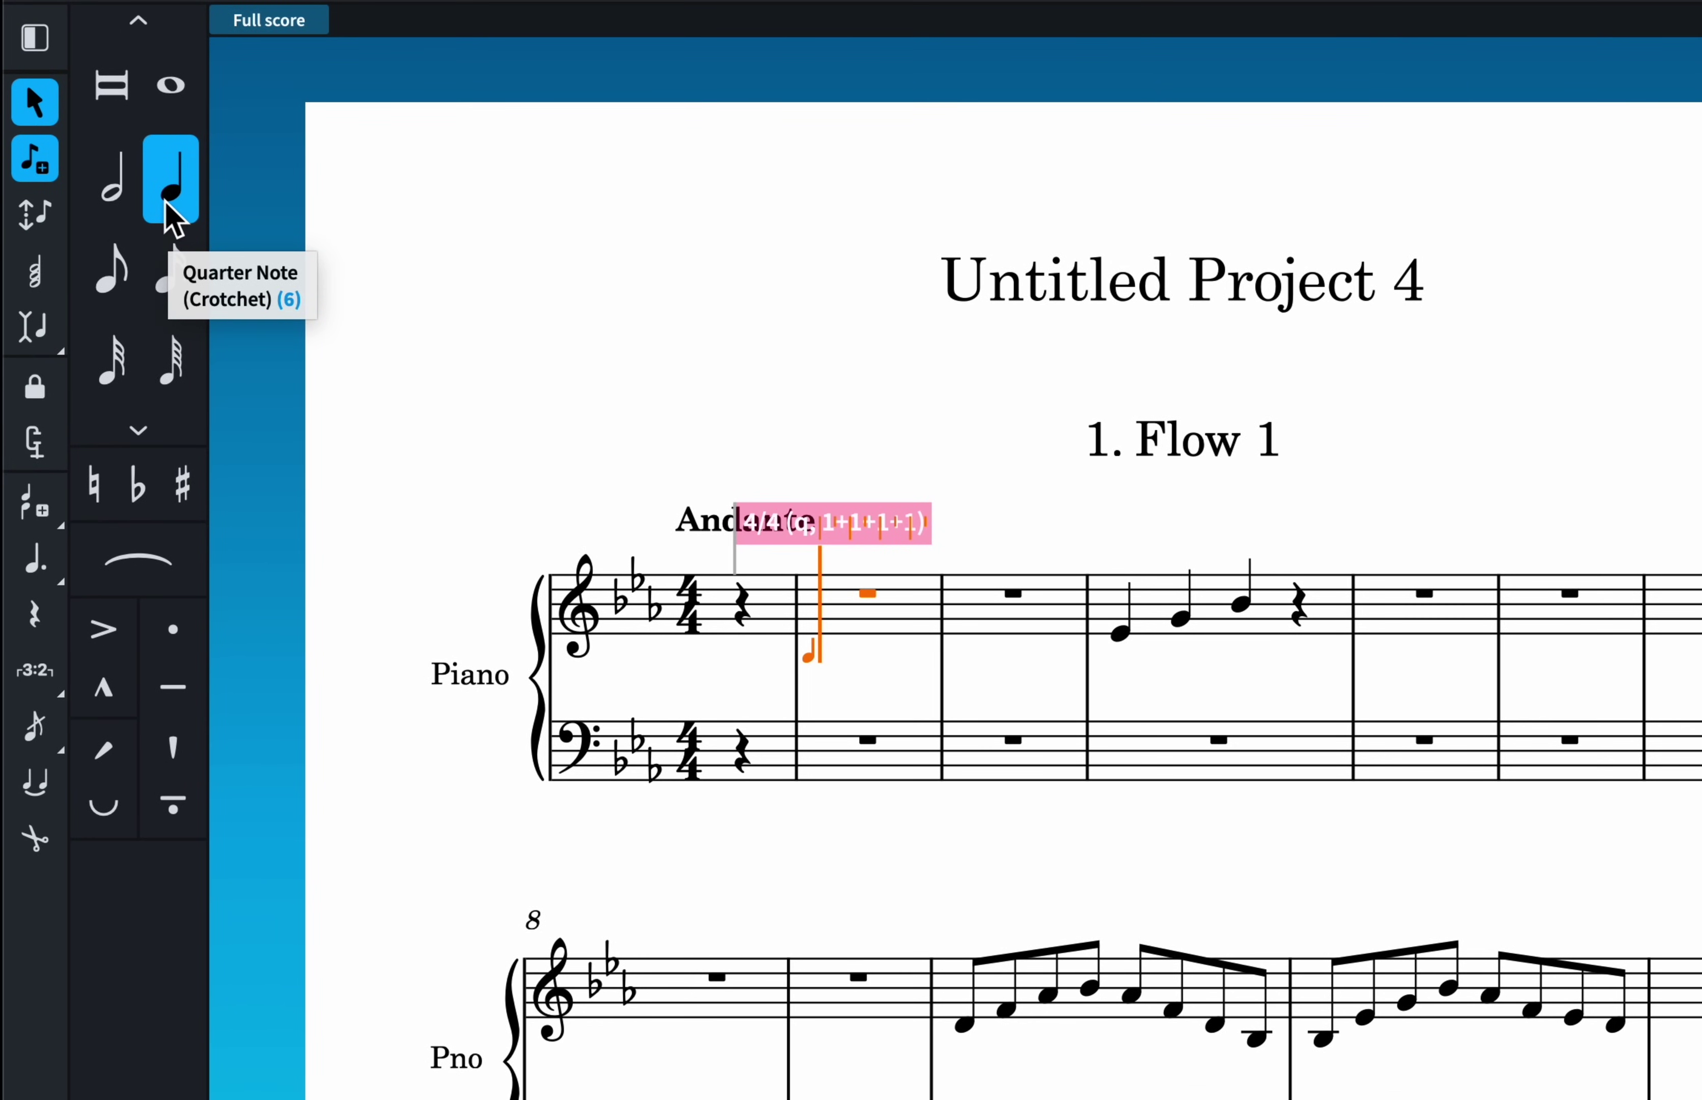
{"action": "key", "text": "6"}
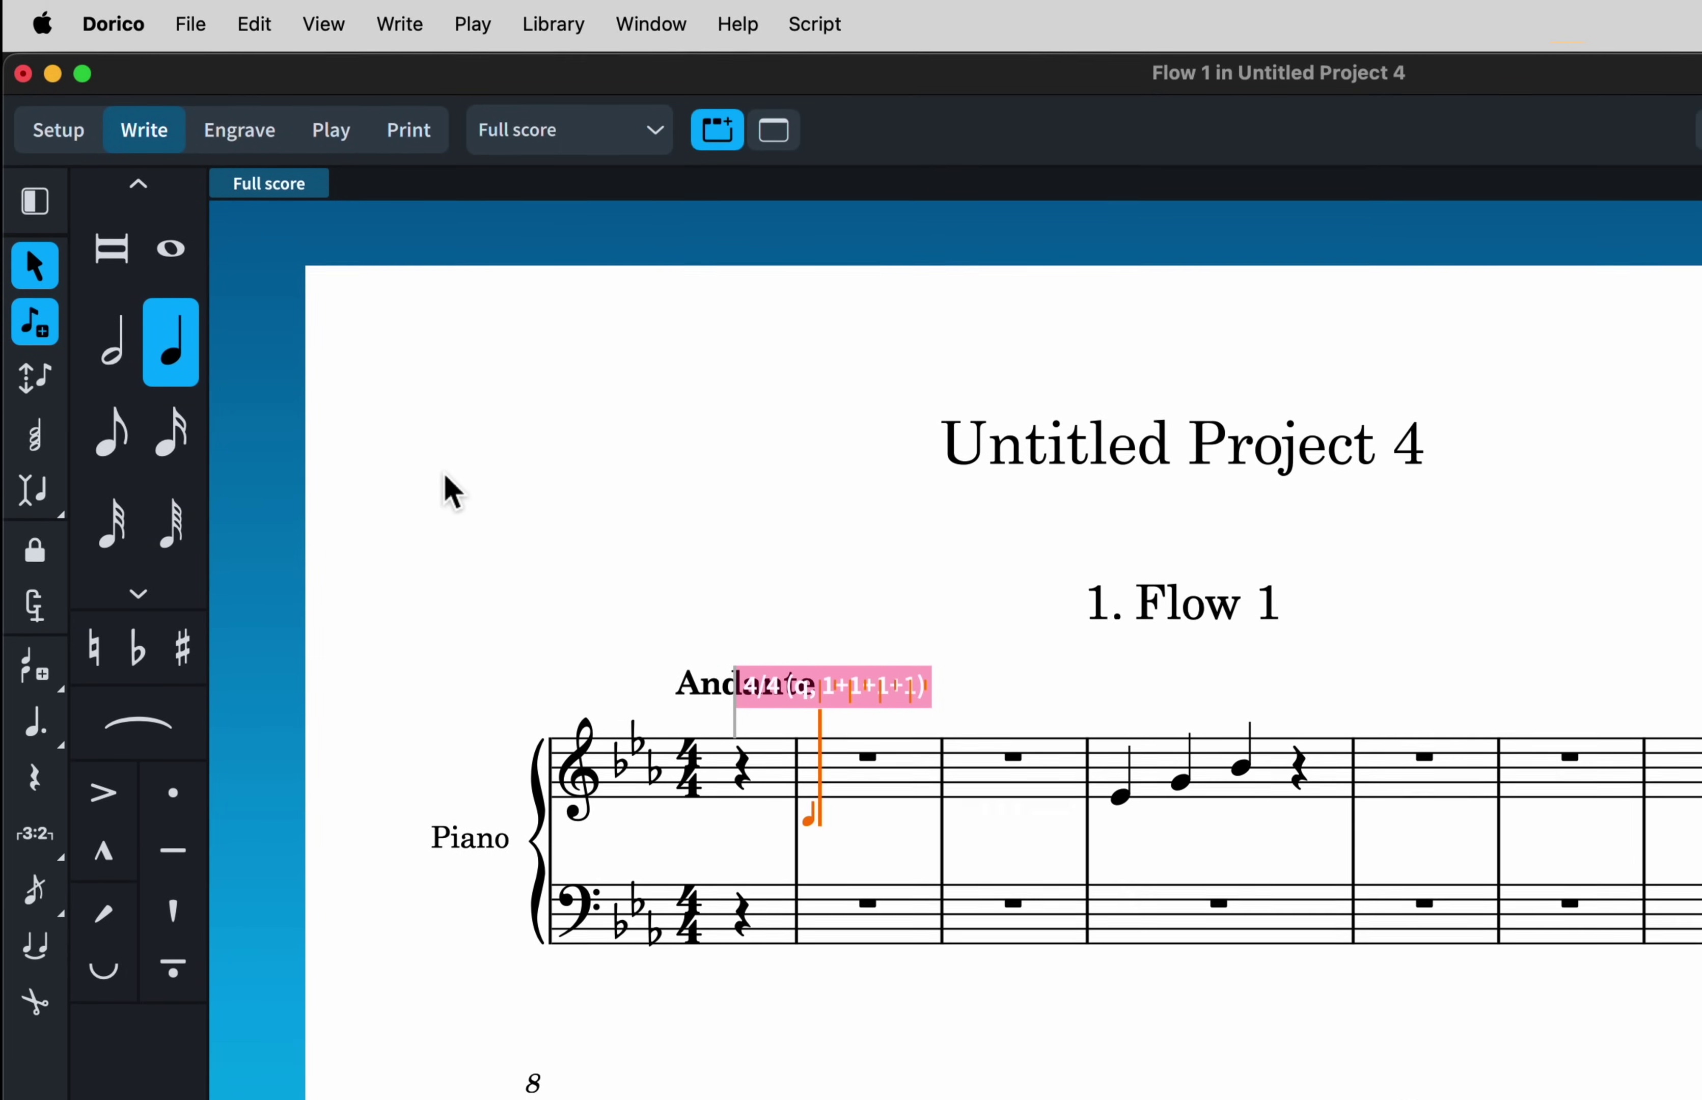
- Look up the quarter-note shortcut (6) under Note Input > Set Note Duration in Key Commands preferences
{"action": "left_click", "coordinate": [113, 26]}
{"action": "left_click", "coordinate": [115, 128]}
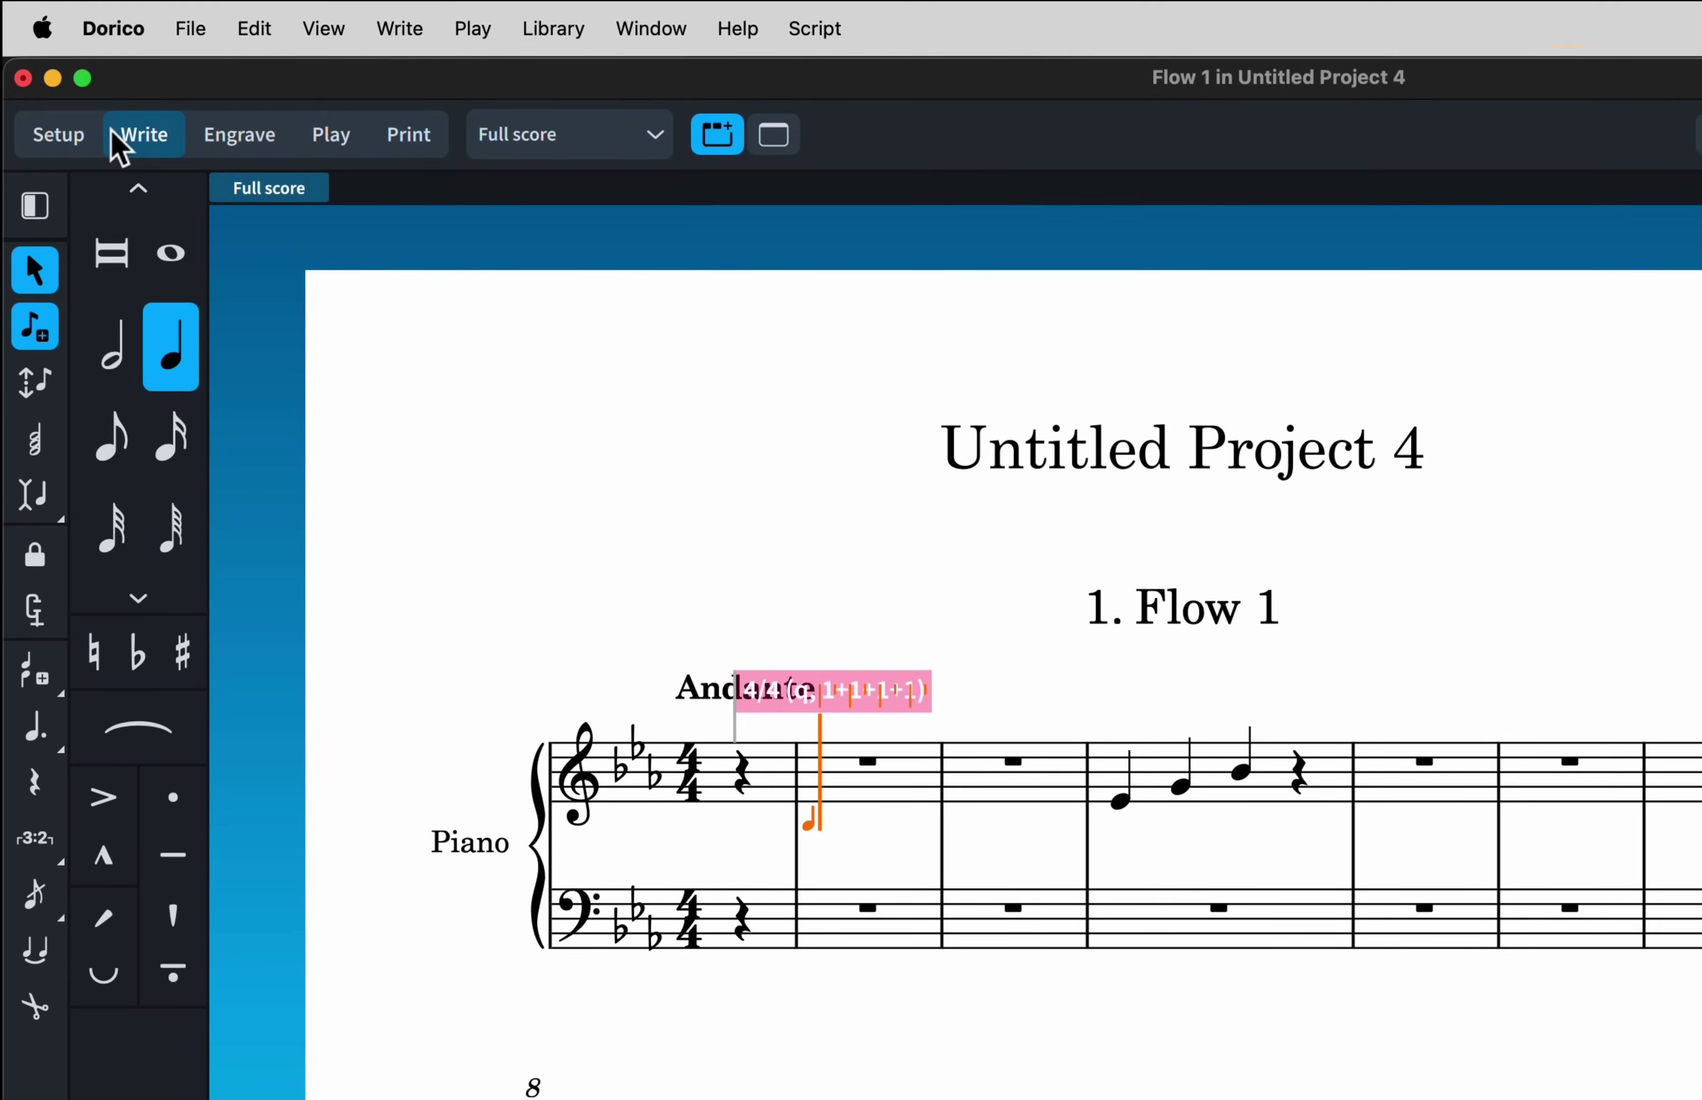
{"action": "left_click", "coordinate": [815, 385]}
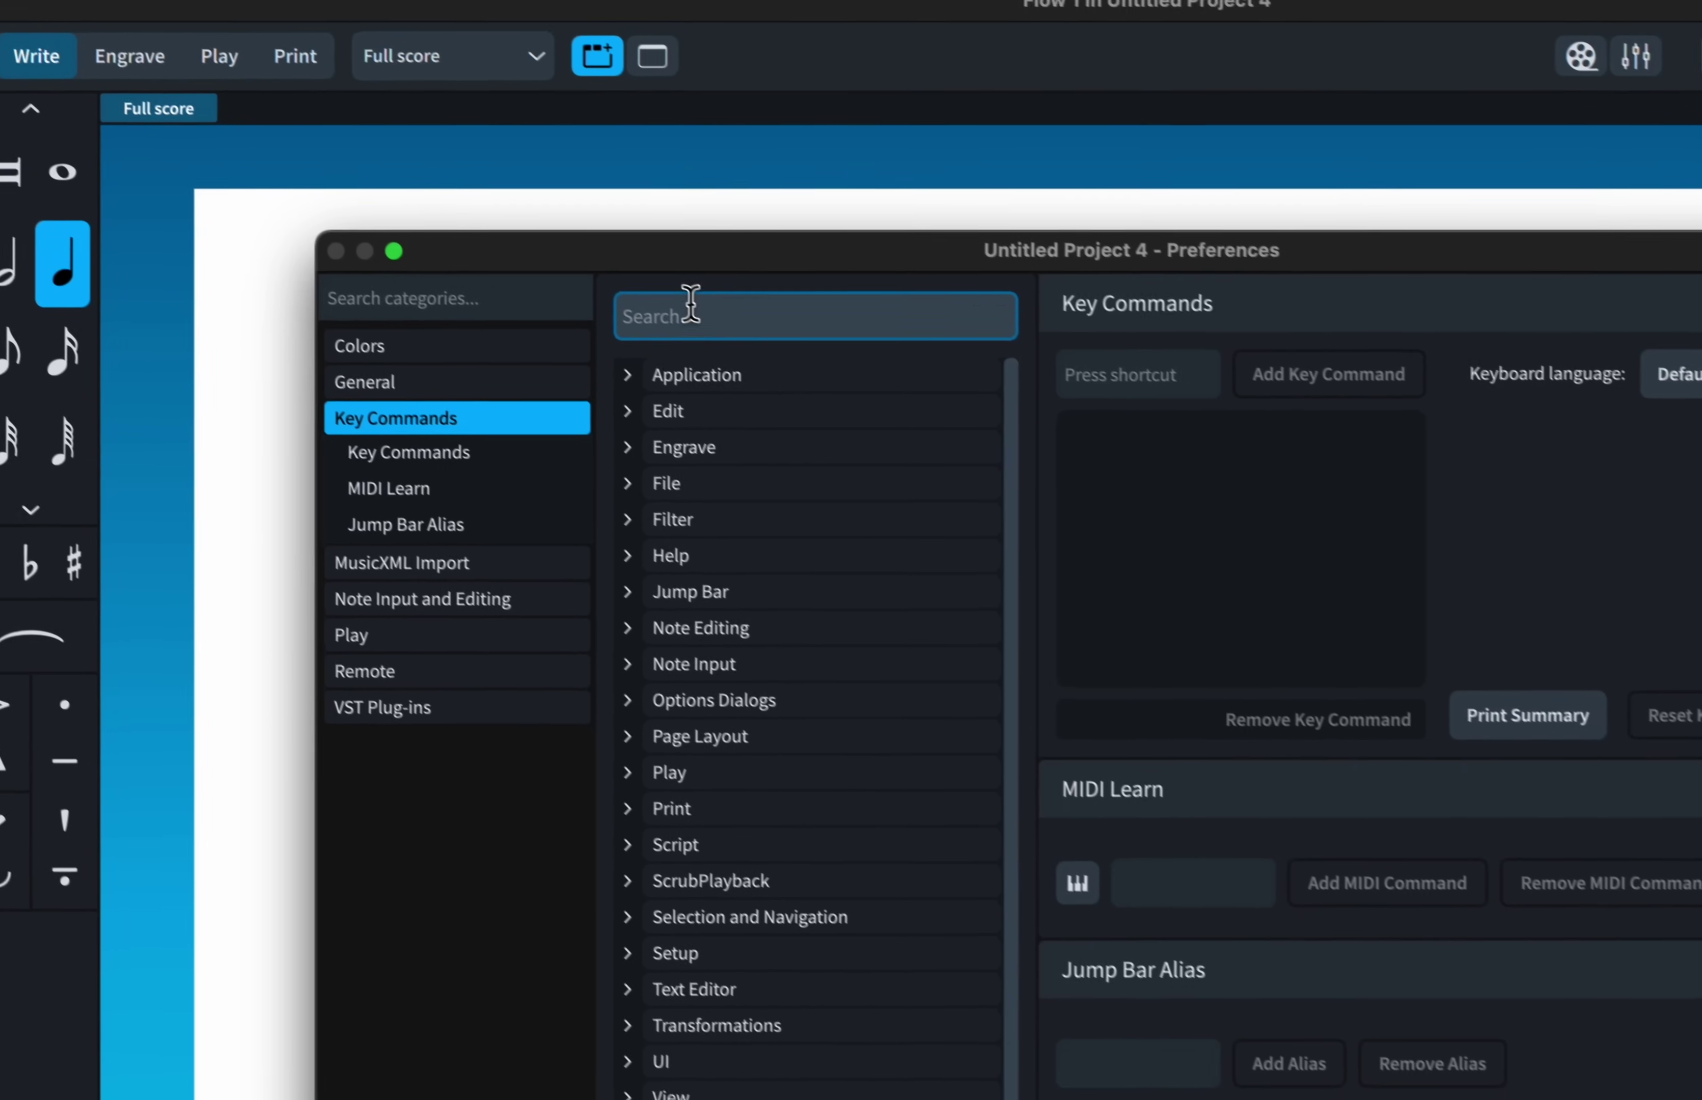
{"action": "type", "text": "1/4"}
{"action": "left_click", "coordinate": [618, 404]}
{"action": "left_click", "coordinate": [612, 404]}
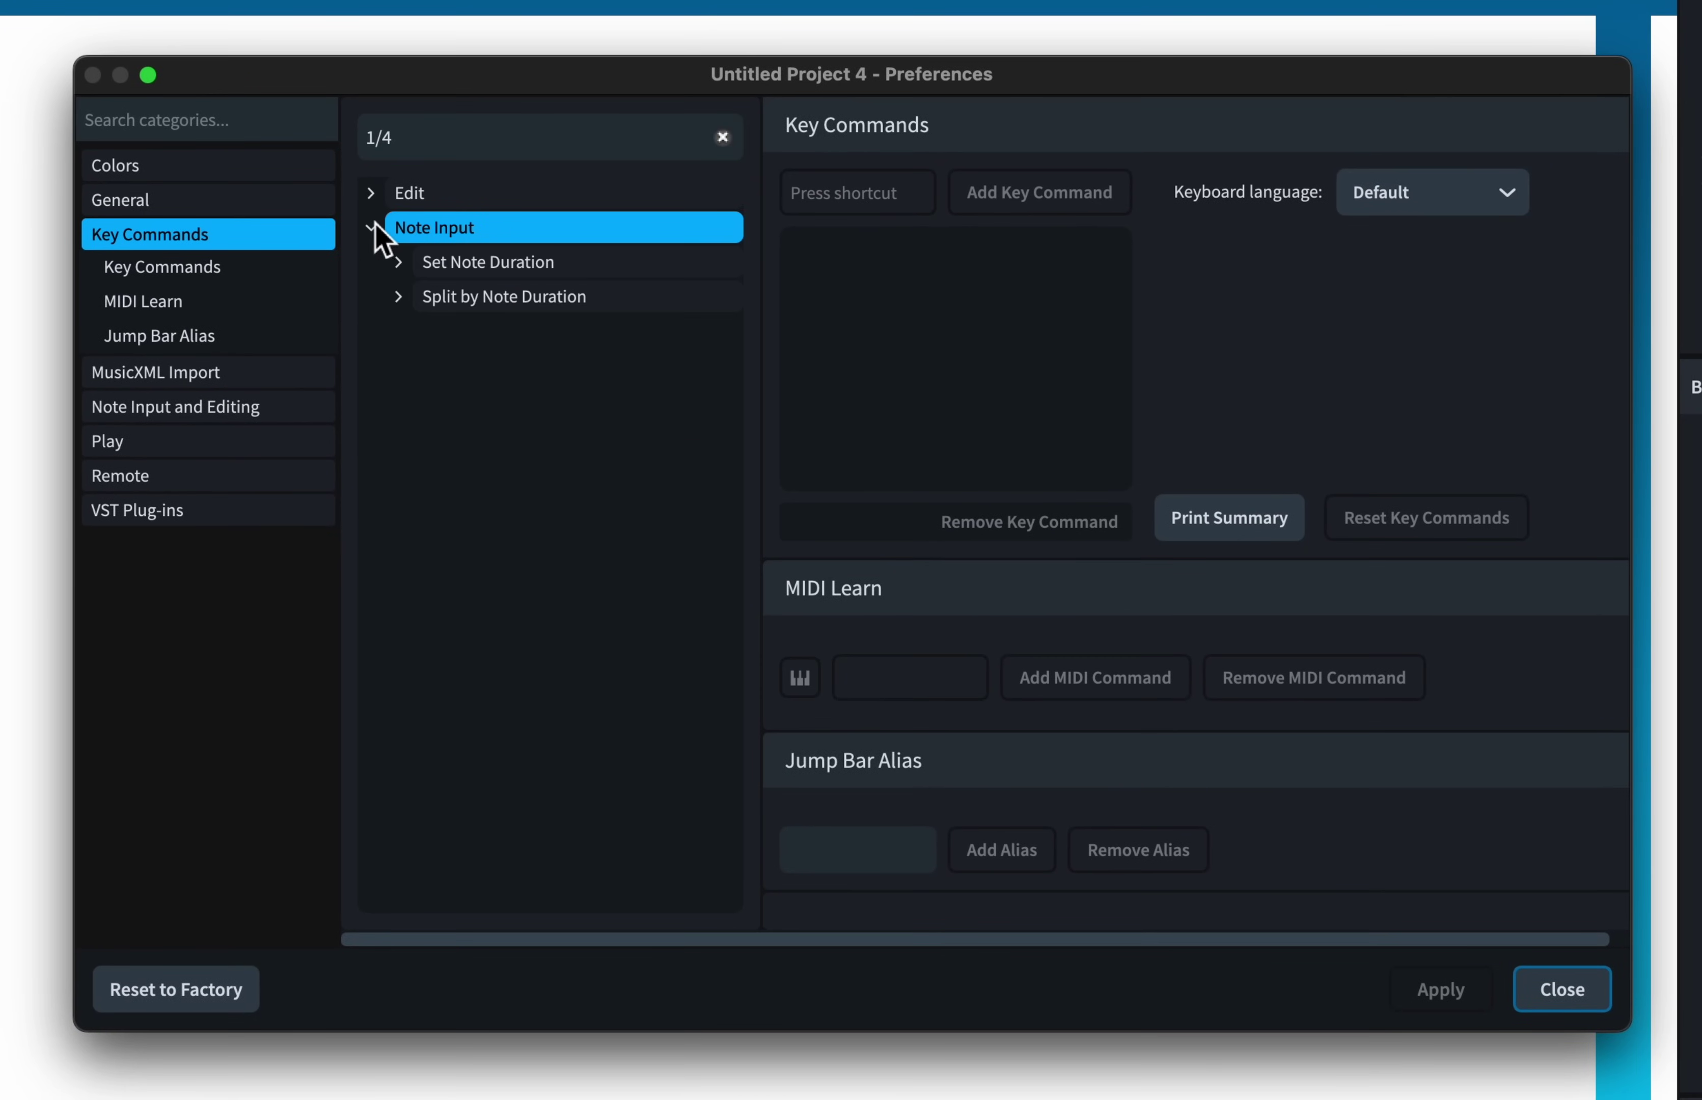
{"action": "left_click", "coordinate": [400, 263]}
{"action": "left_click", "coordinate": [476, 297]}
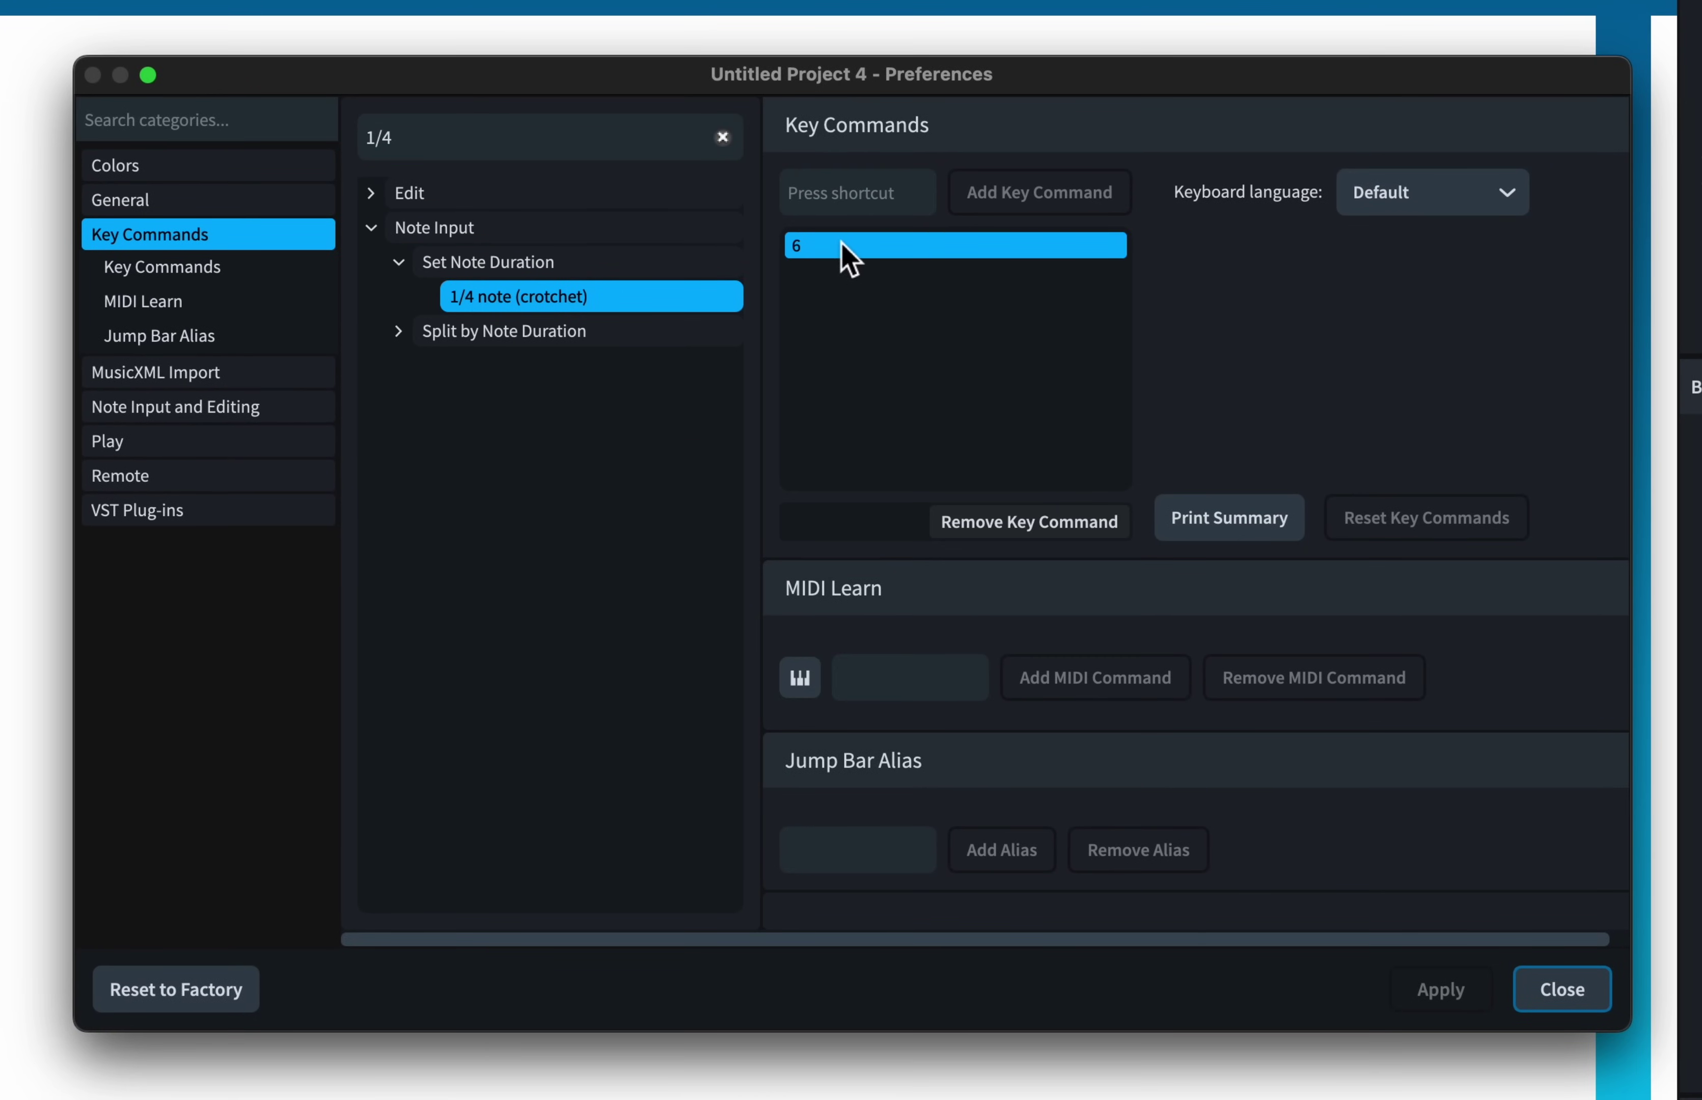
{"action": "left_click", "coordinate": [722, 137]}
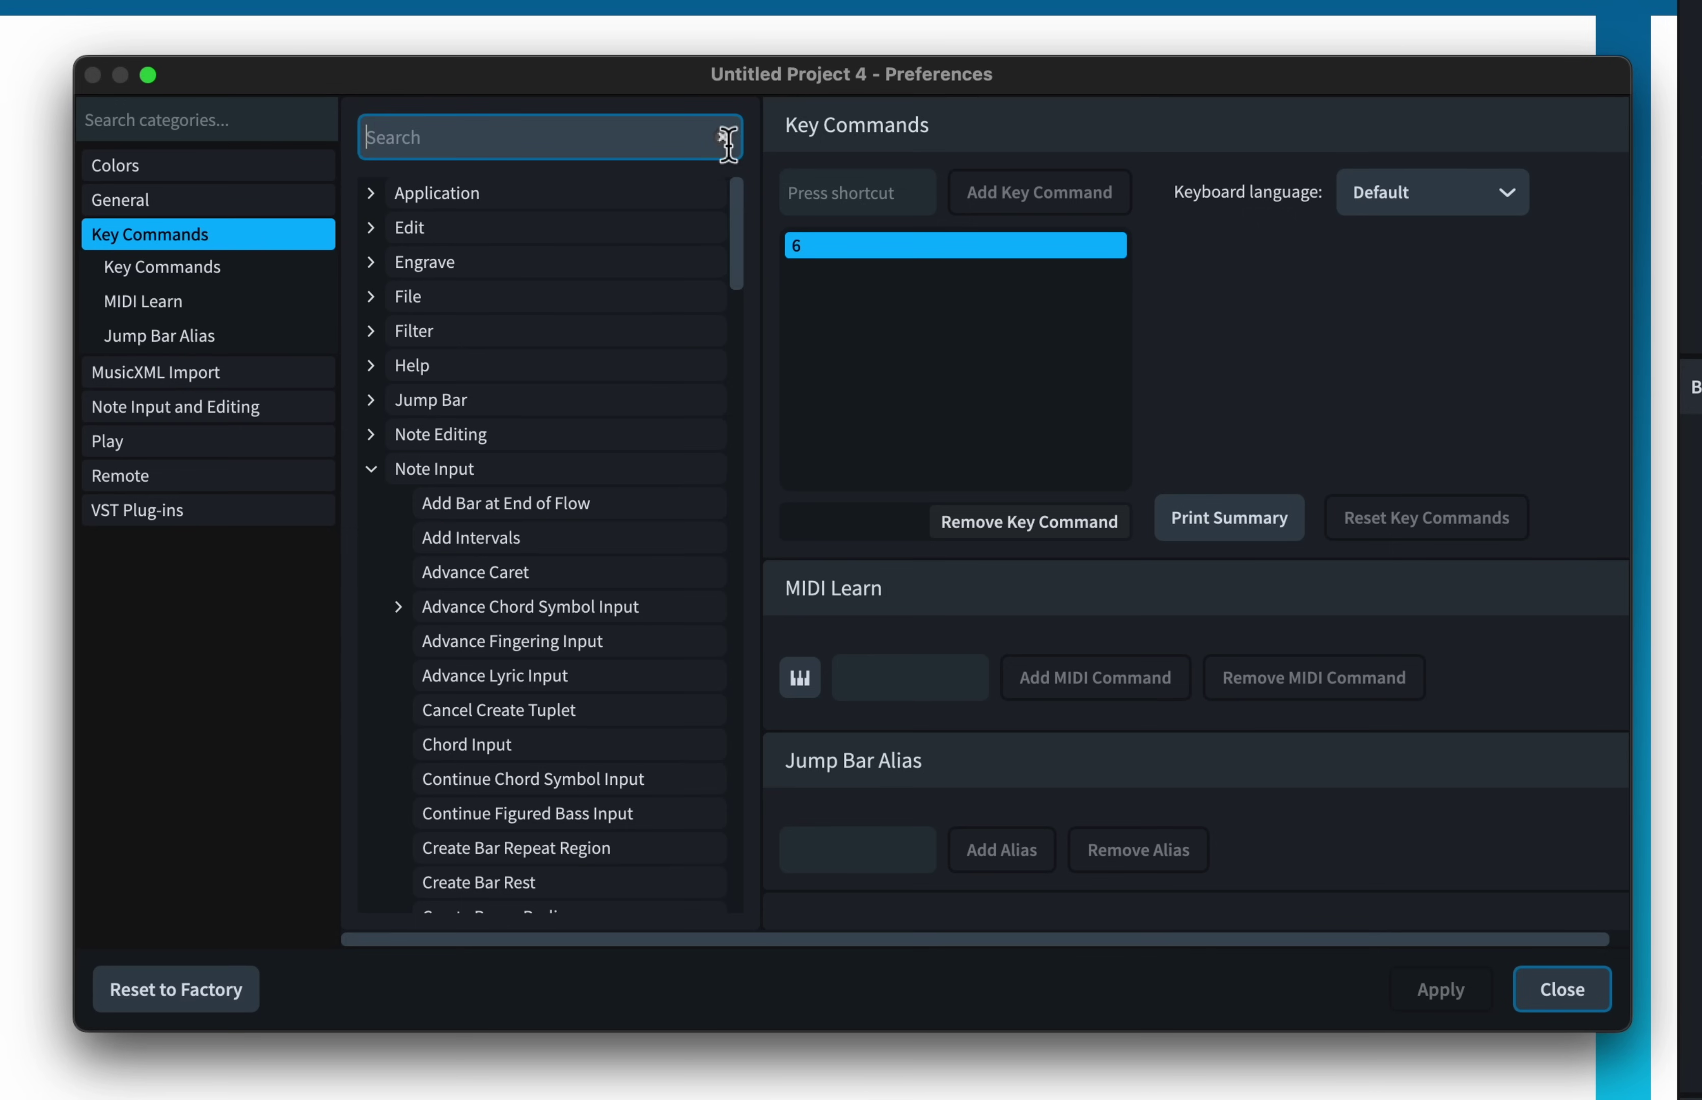
{"action": "scroll", "coordinate": [633, 304], "scroll_direction": "down", "scroll_amount": 10}
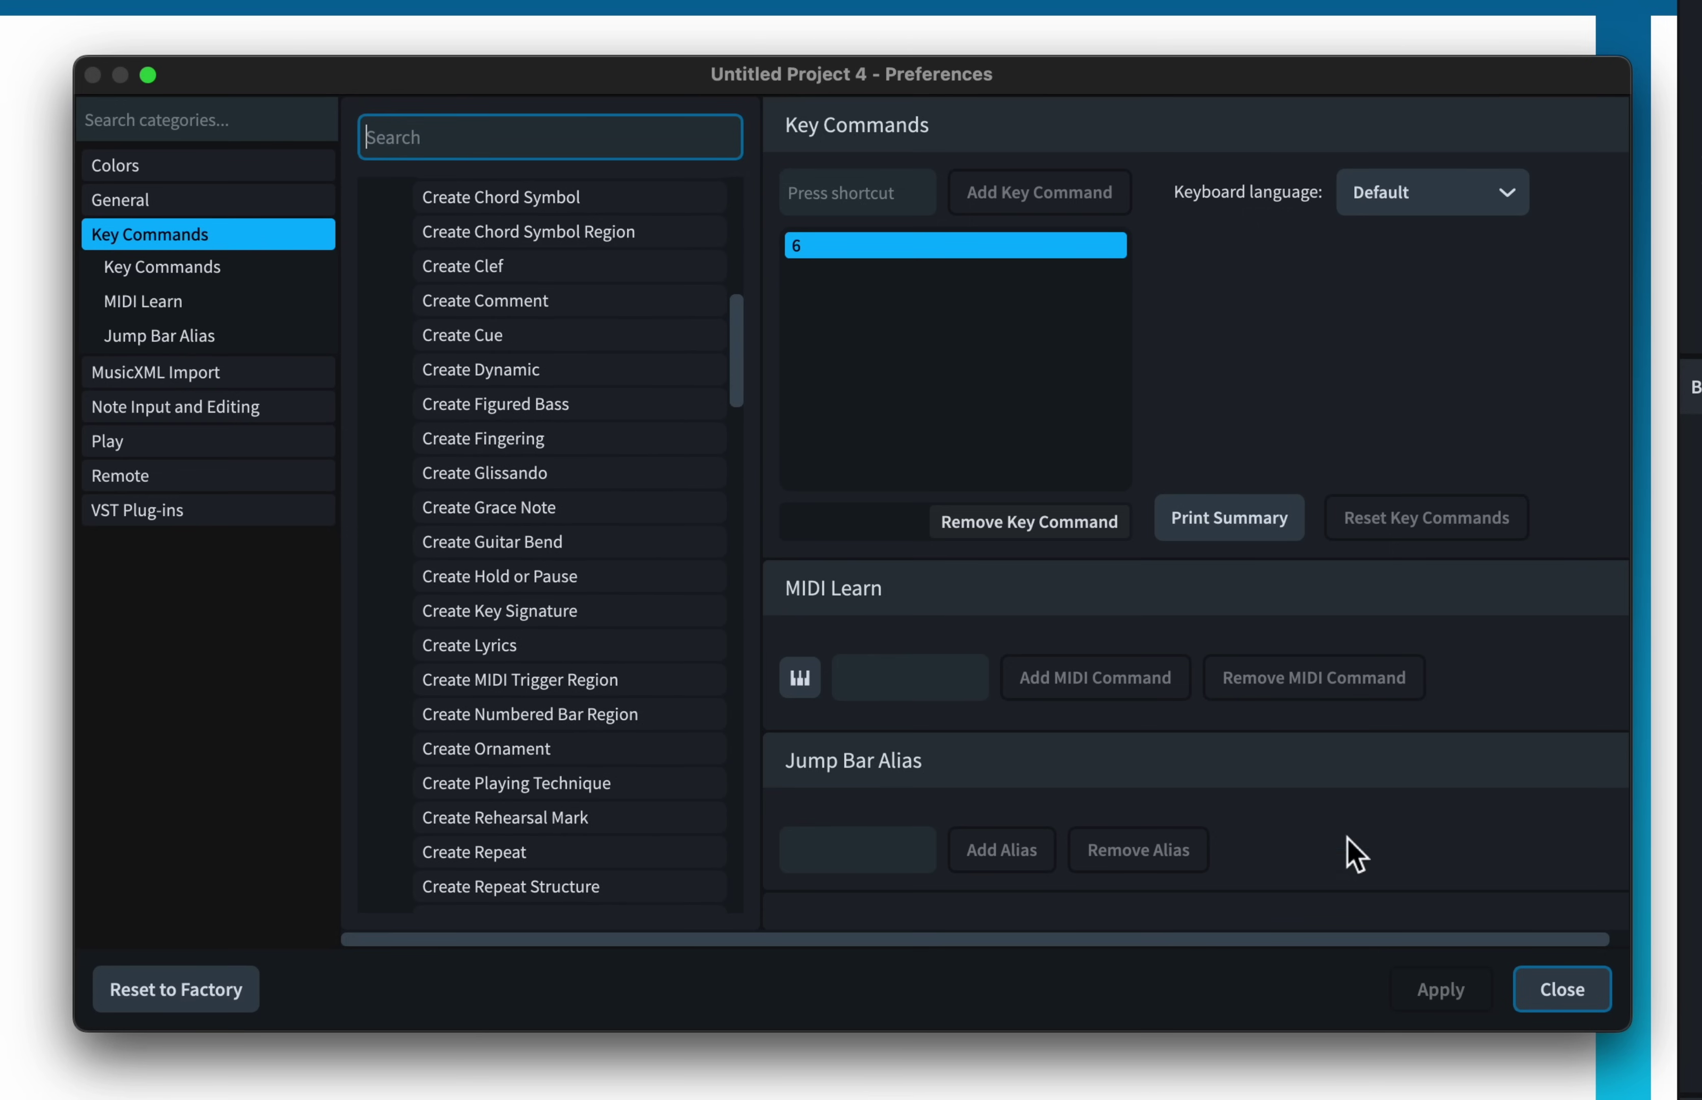
{"action": "left_click", "coordinate": [1558, 993]}
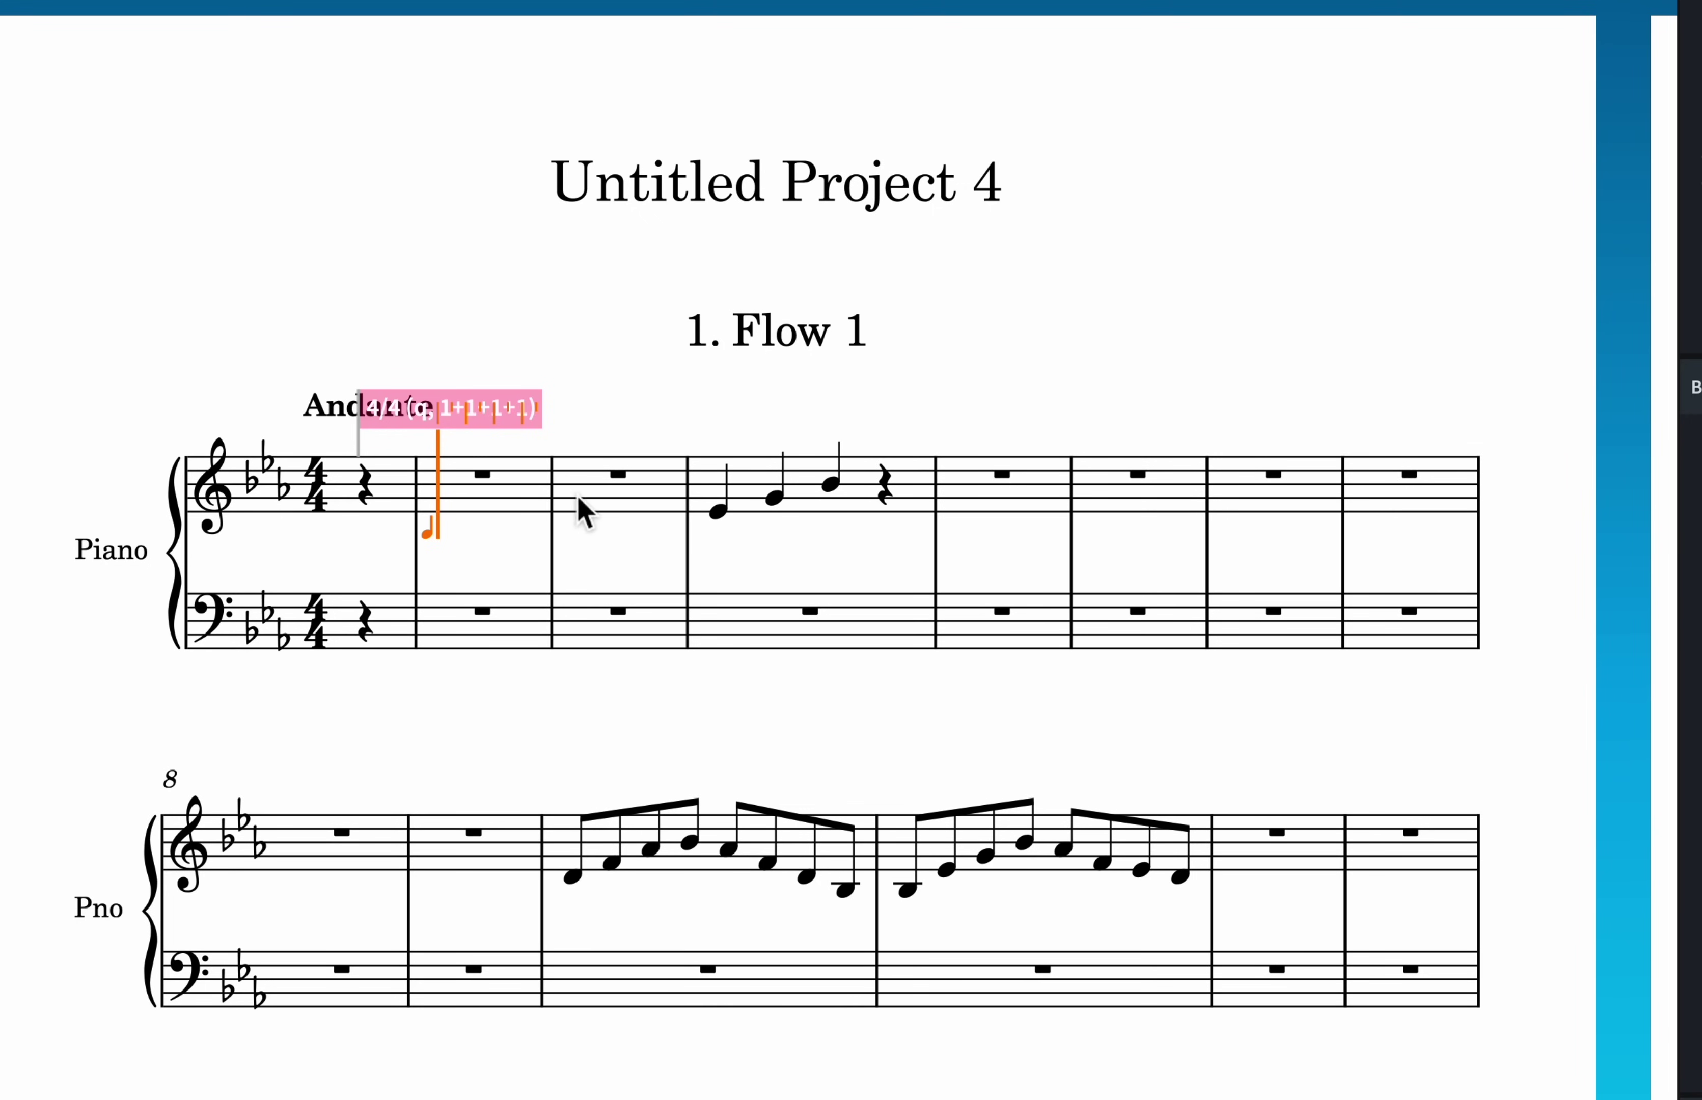
- Enter an E to start the arpeggio and shorten it to a 32nd note
{"action": "key", "text": "7"}
{"action": "left_click", "coordinate": [723, 513]}
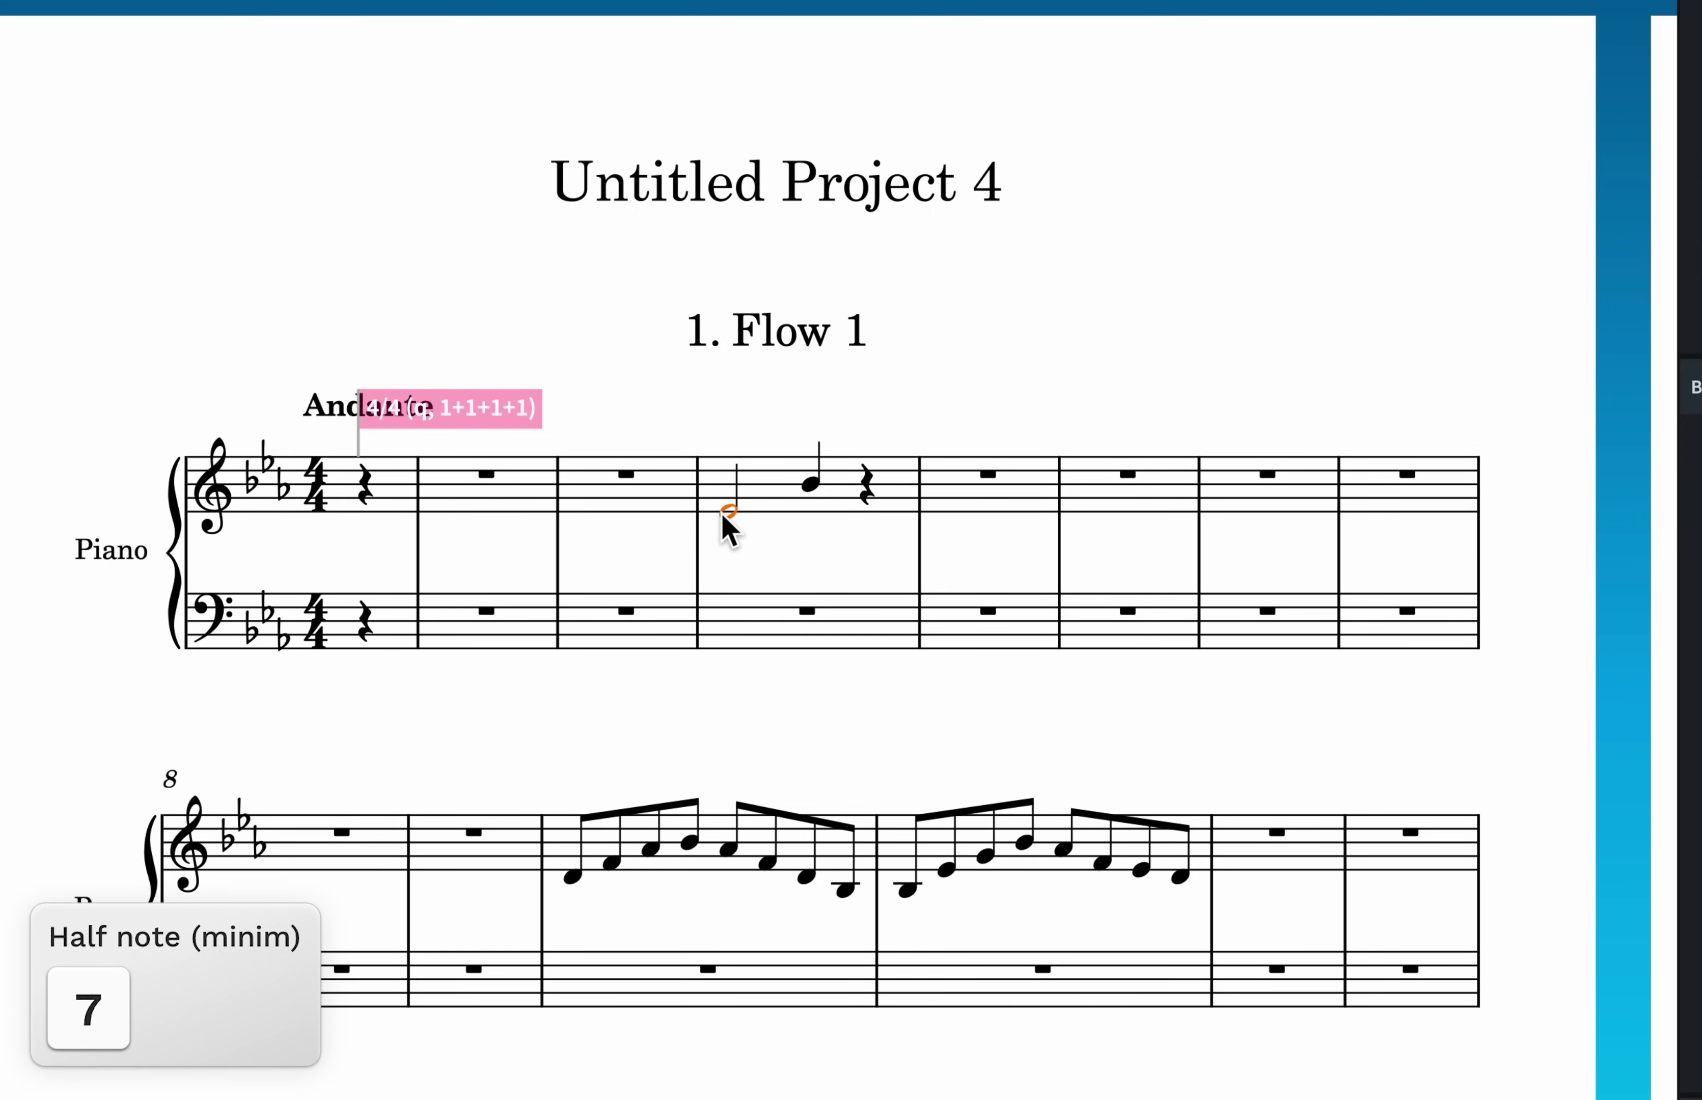
{"action": "key", "text": "3"}
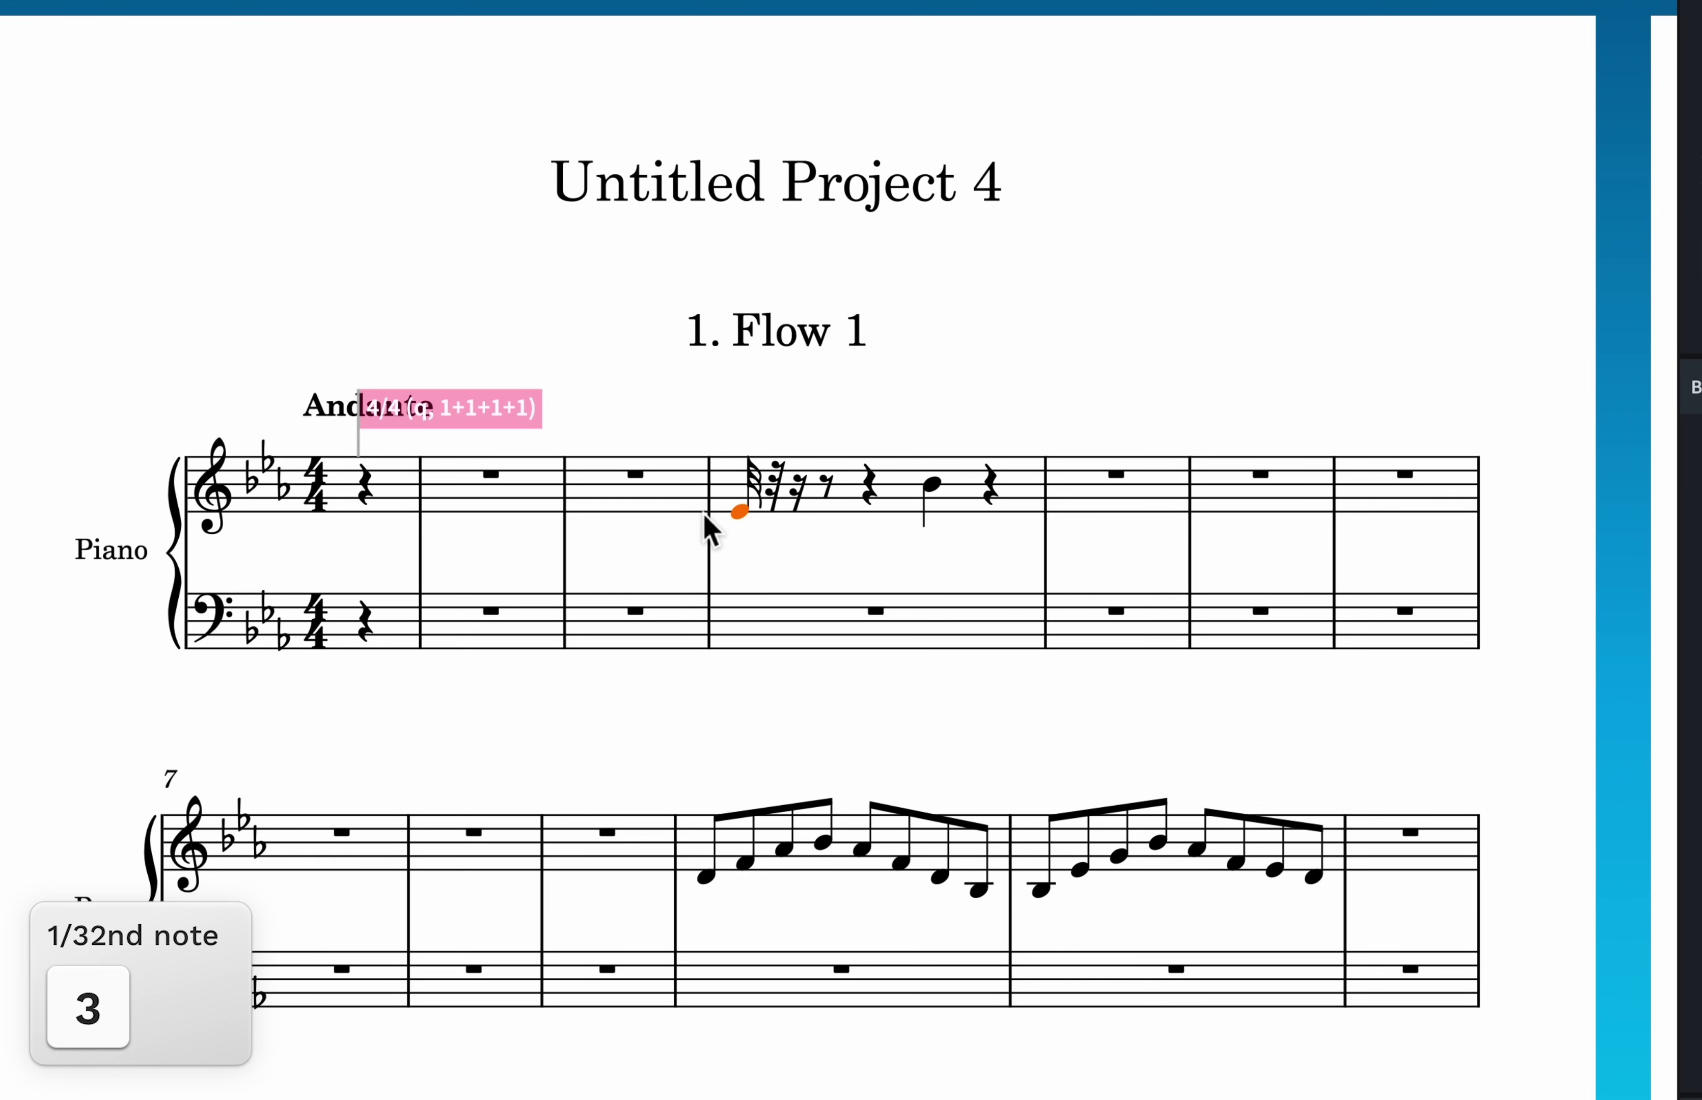
- Turn the two bars of eighth-note runs into dotted rhythms
{"action": "left_click", "coordinate": [706, 878]}
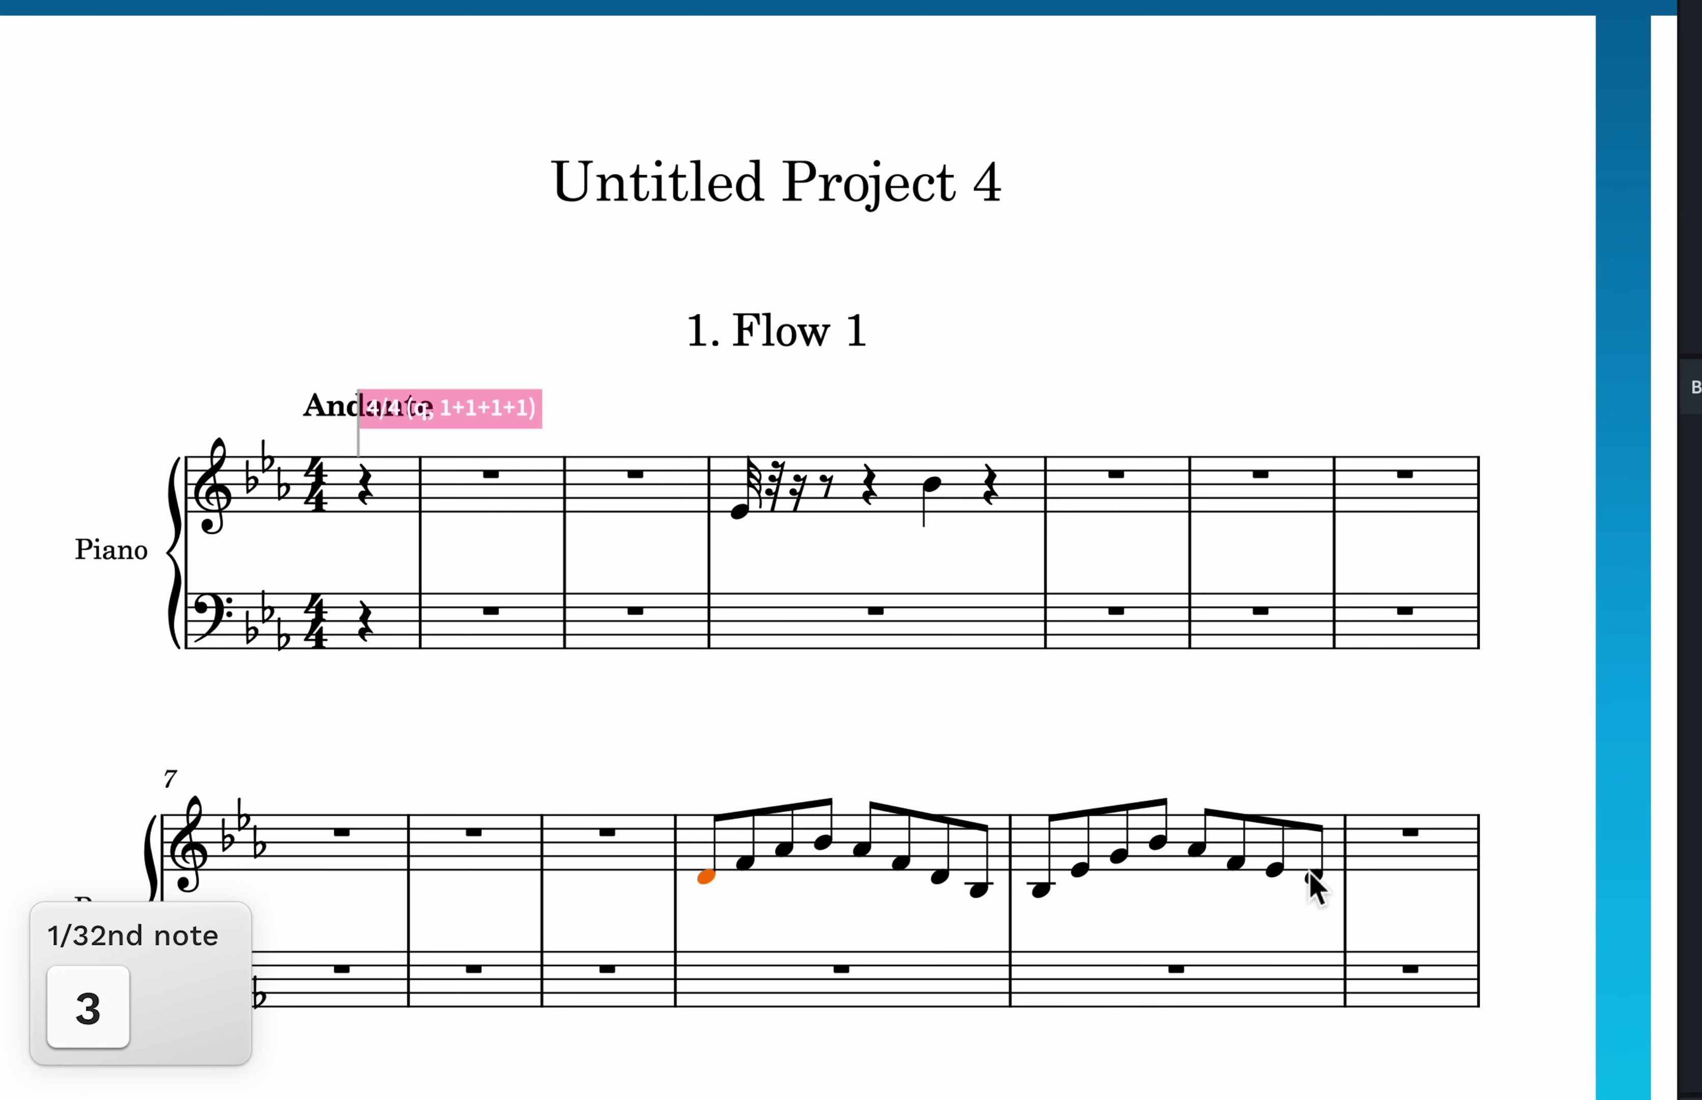
{"action": "left_click", "coordinate": [1316, 886], "text": "shift"}
{"action": "key", "text": "alt+period"}
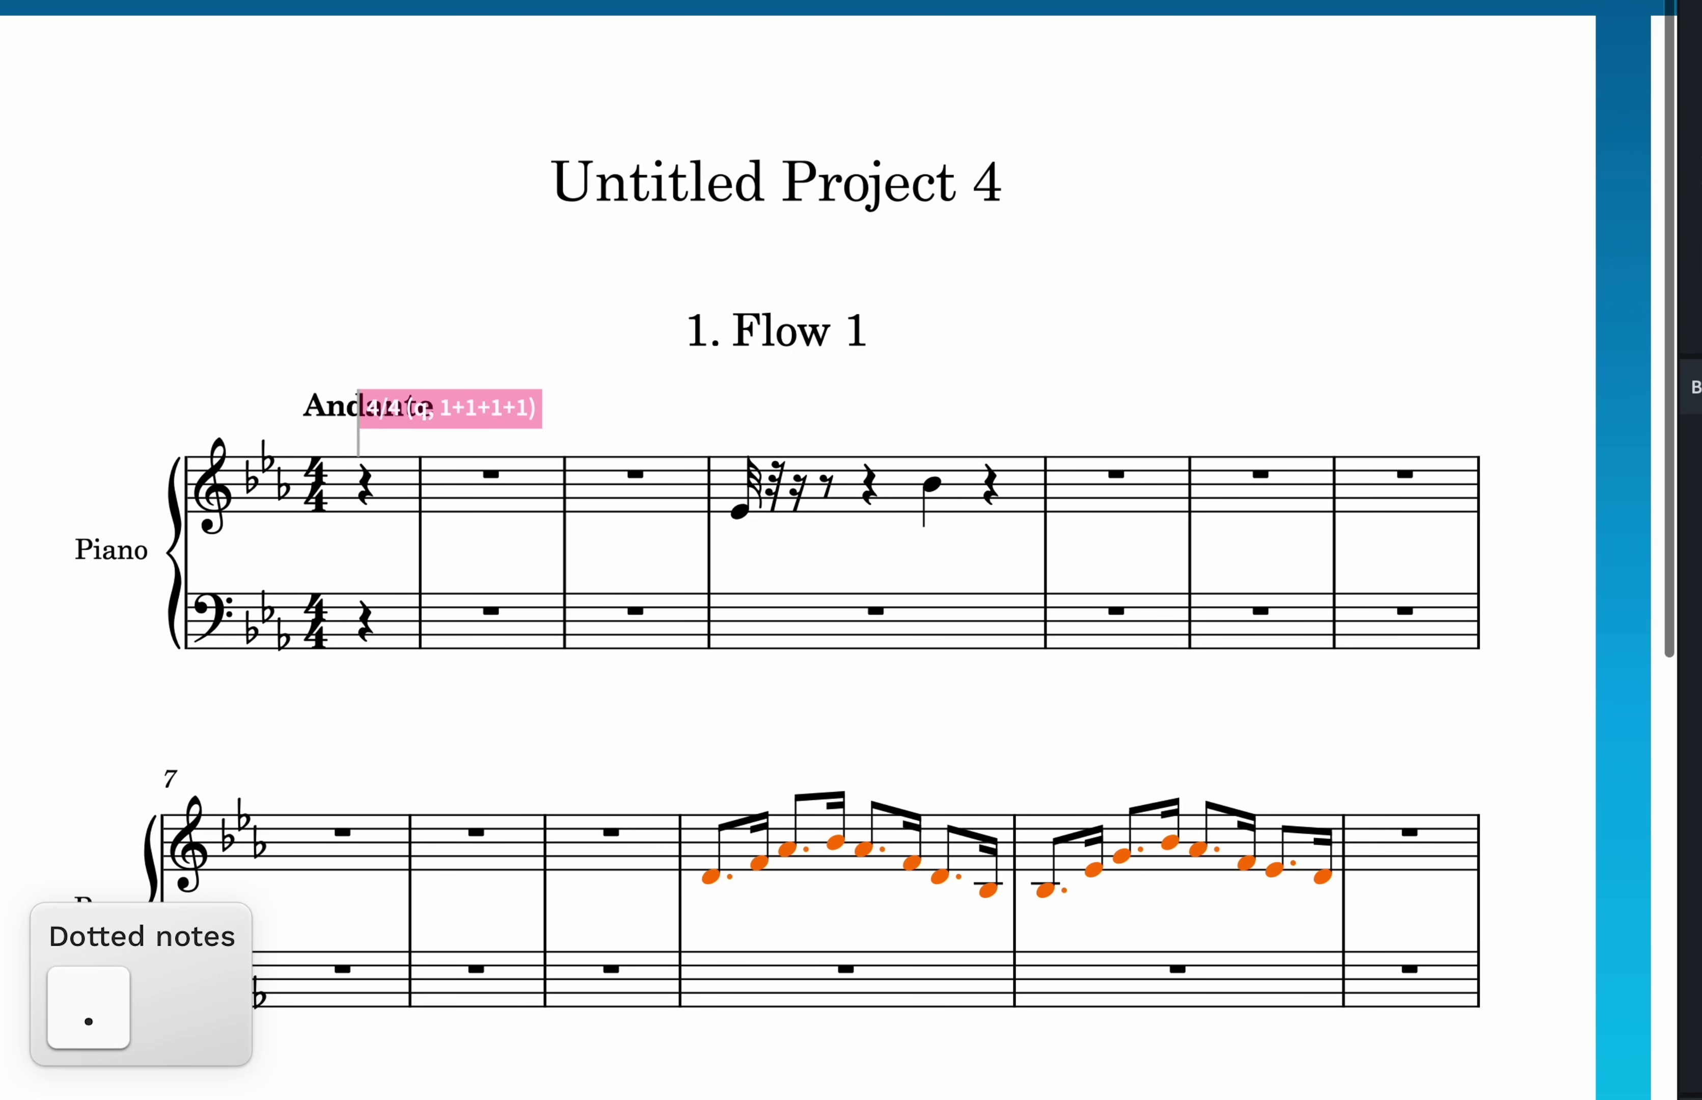
- With insert mode on, lengthen the sixteenth-note run to quarter notes
{"action": "scroll", "coordinate": [554, 674], "scroll_direction": "down", "scroll_amount": 5}
{"action": "left_click", "coordinate": [720, 1012]}
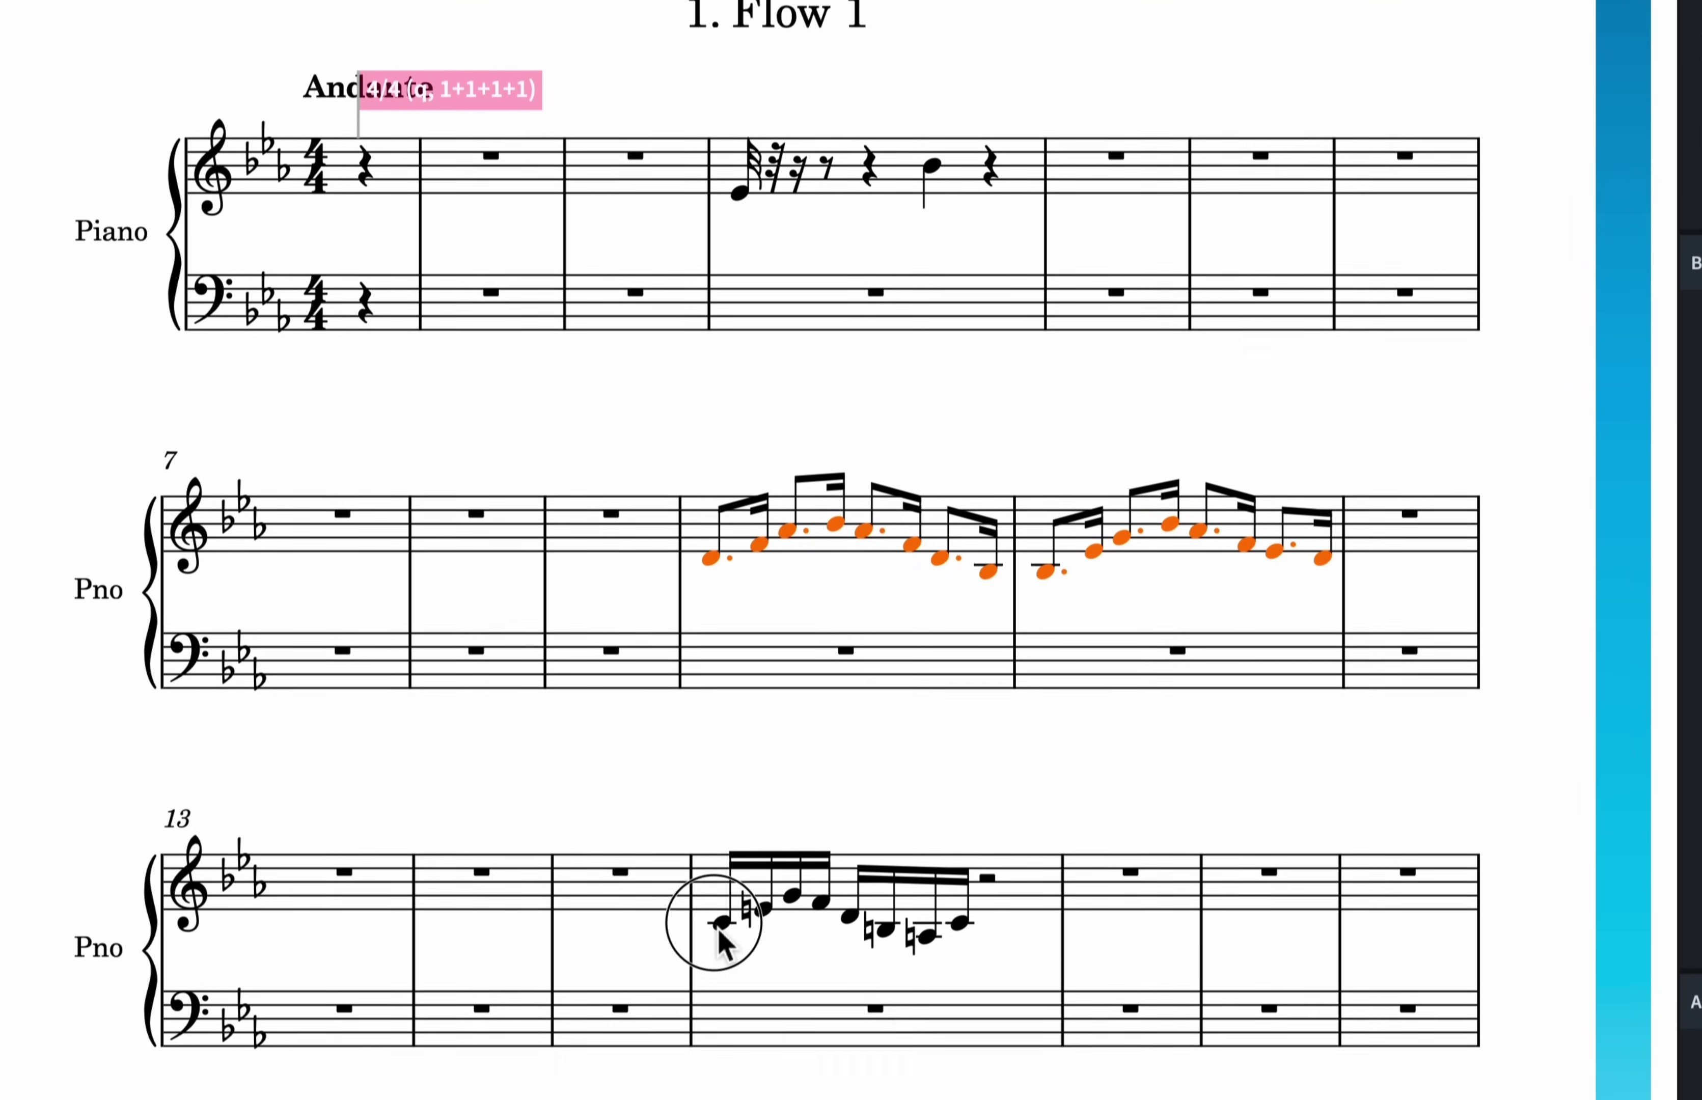
{"action": "left_click", "coordinate": [958, 1011], "text": "shift"}
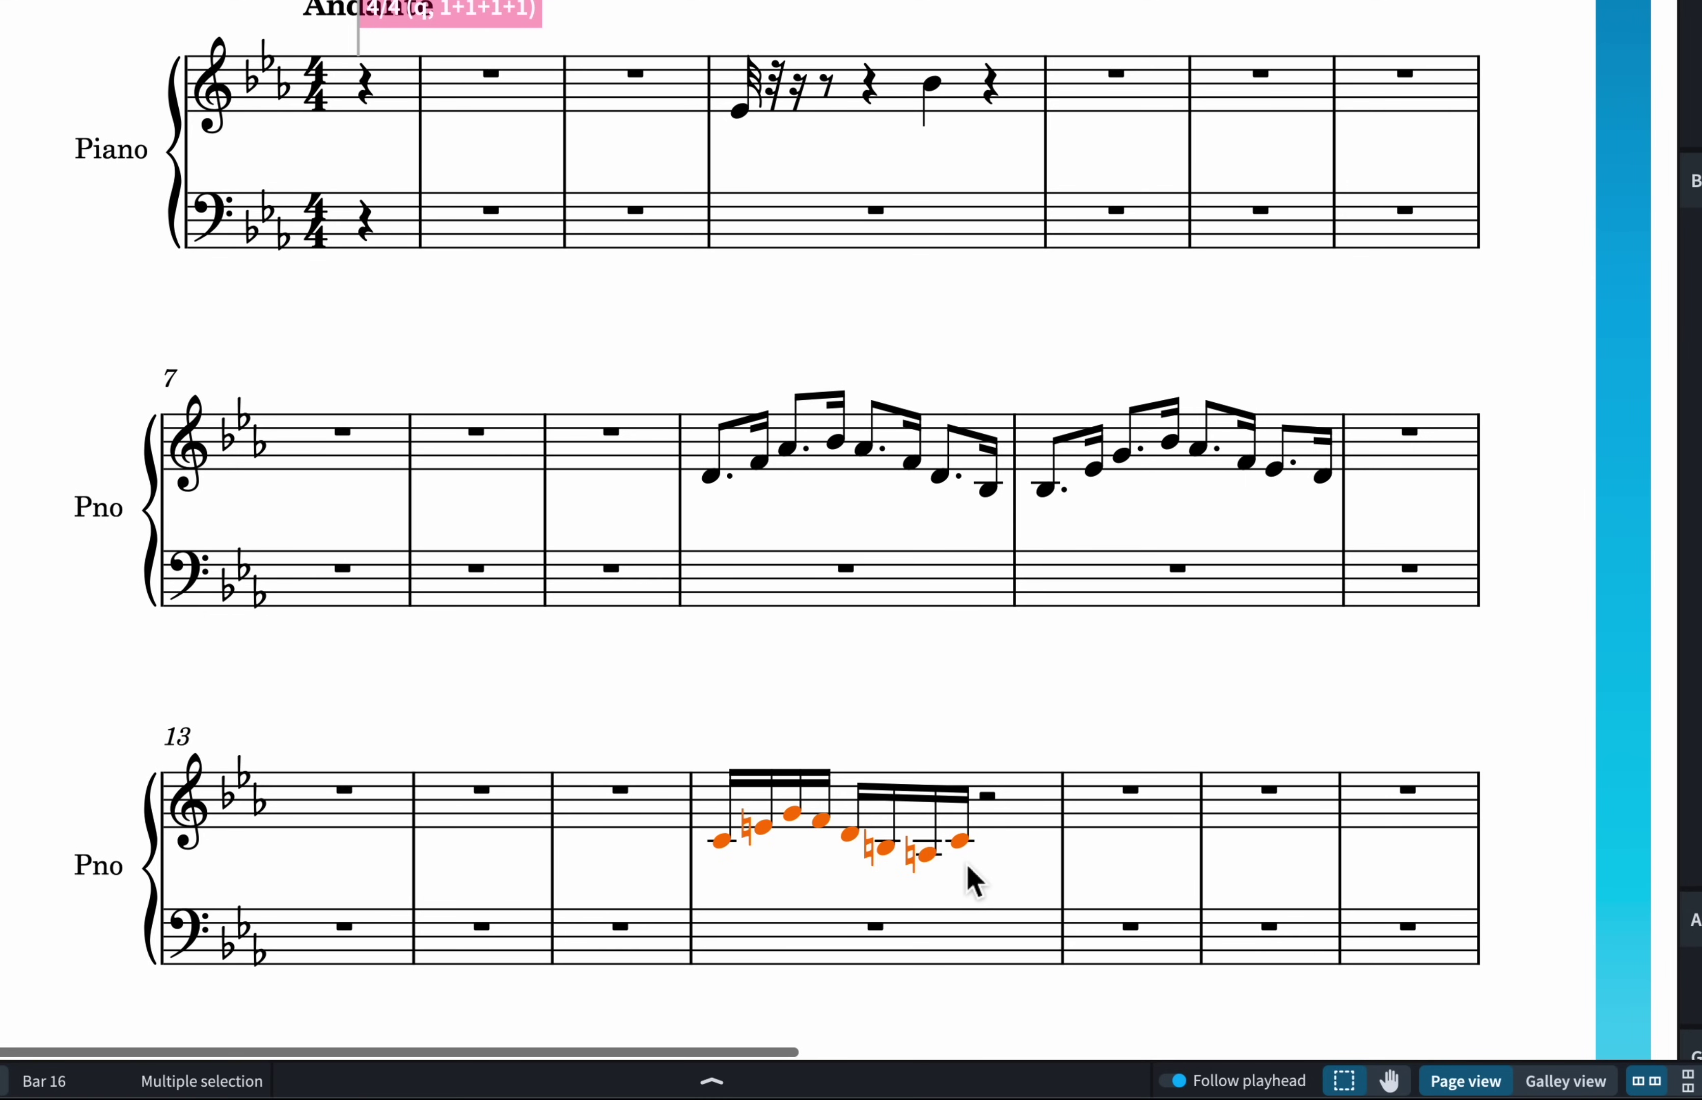
{"action": "key", "text": "i"}
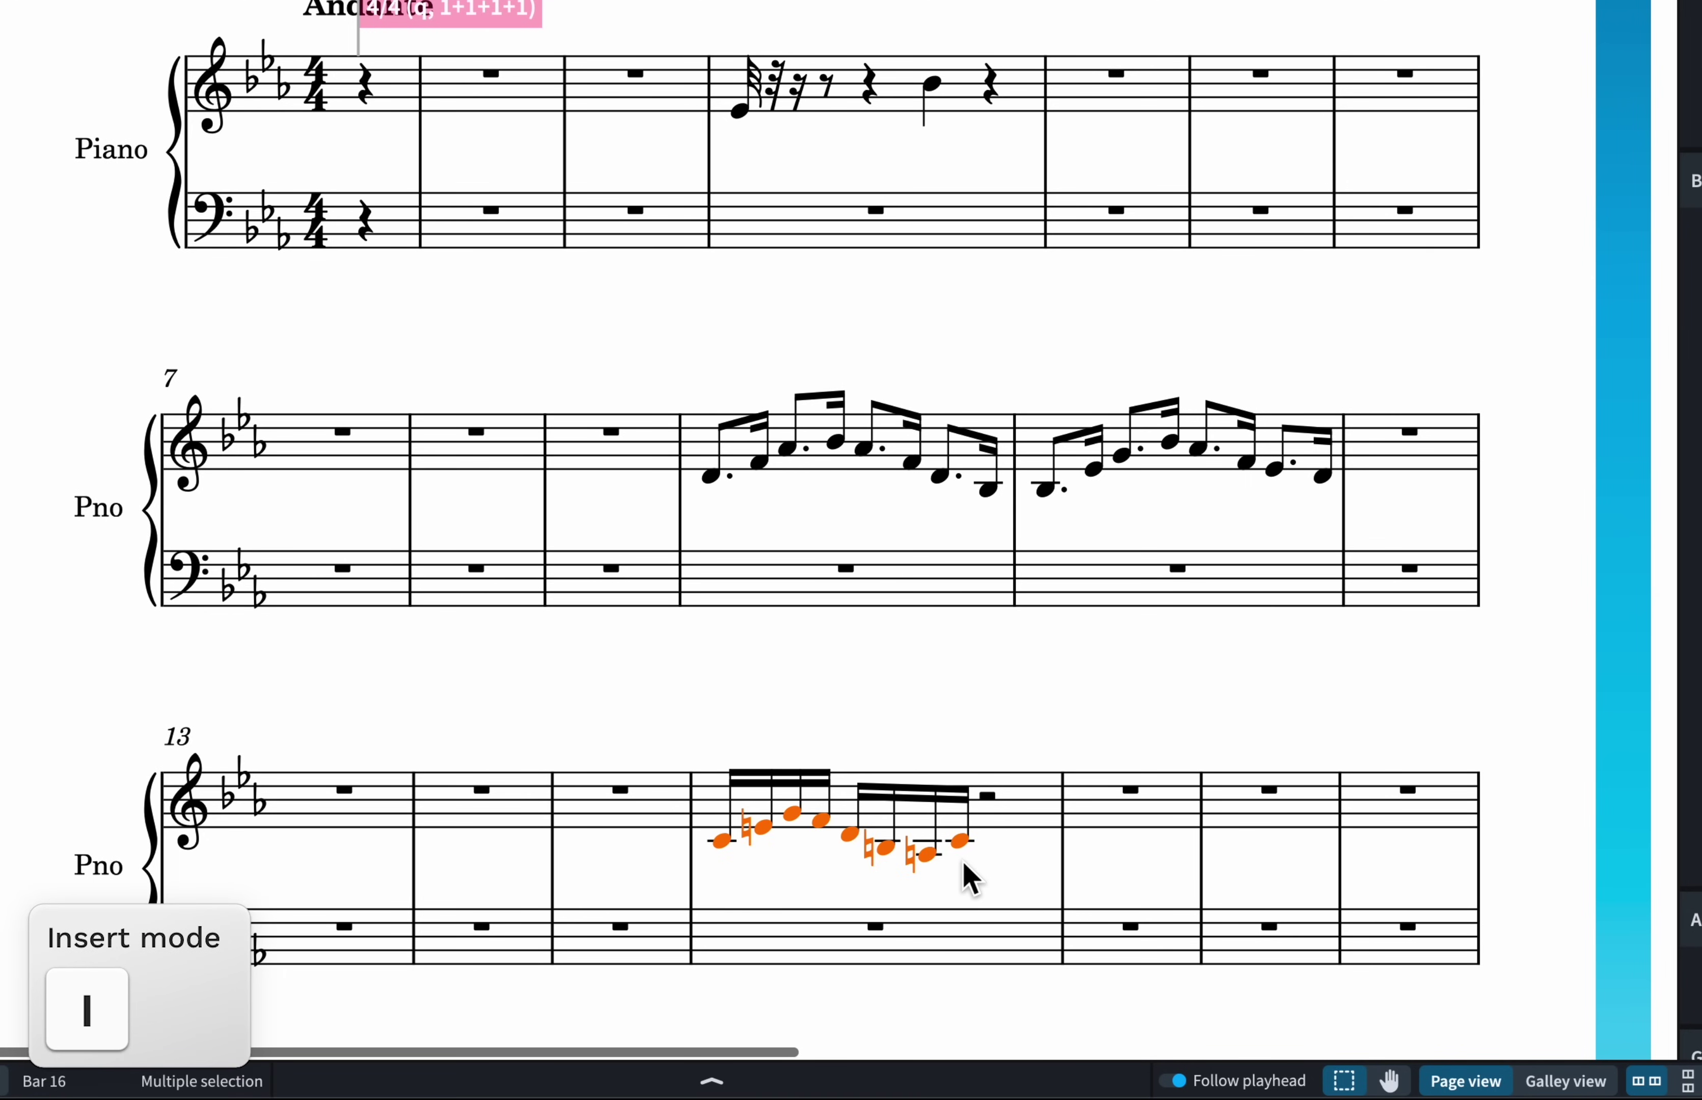
{"action": "key", "text": "6"}
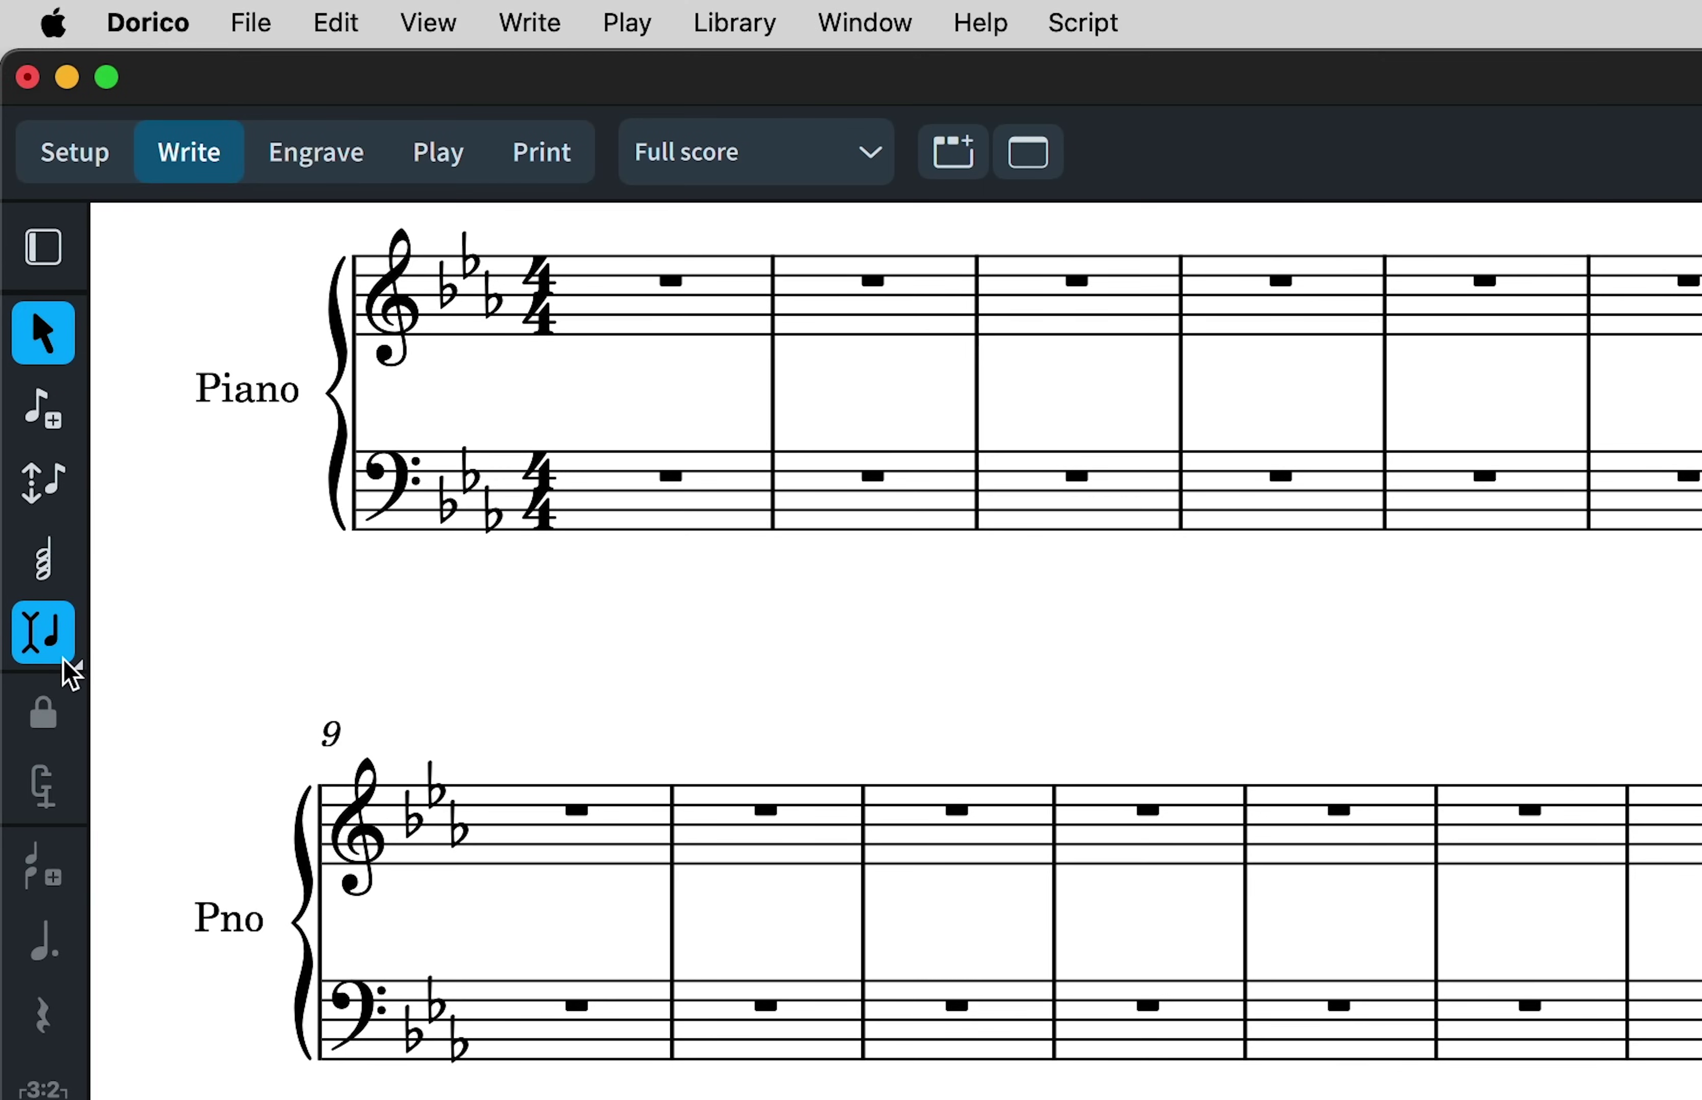
- Turn off Insert mode and switch on Pitch Before Duration note entry
{"action": "left_click", "coordinate": [61, 657]}
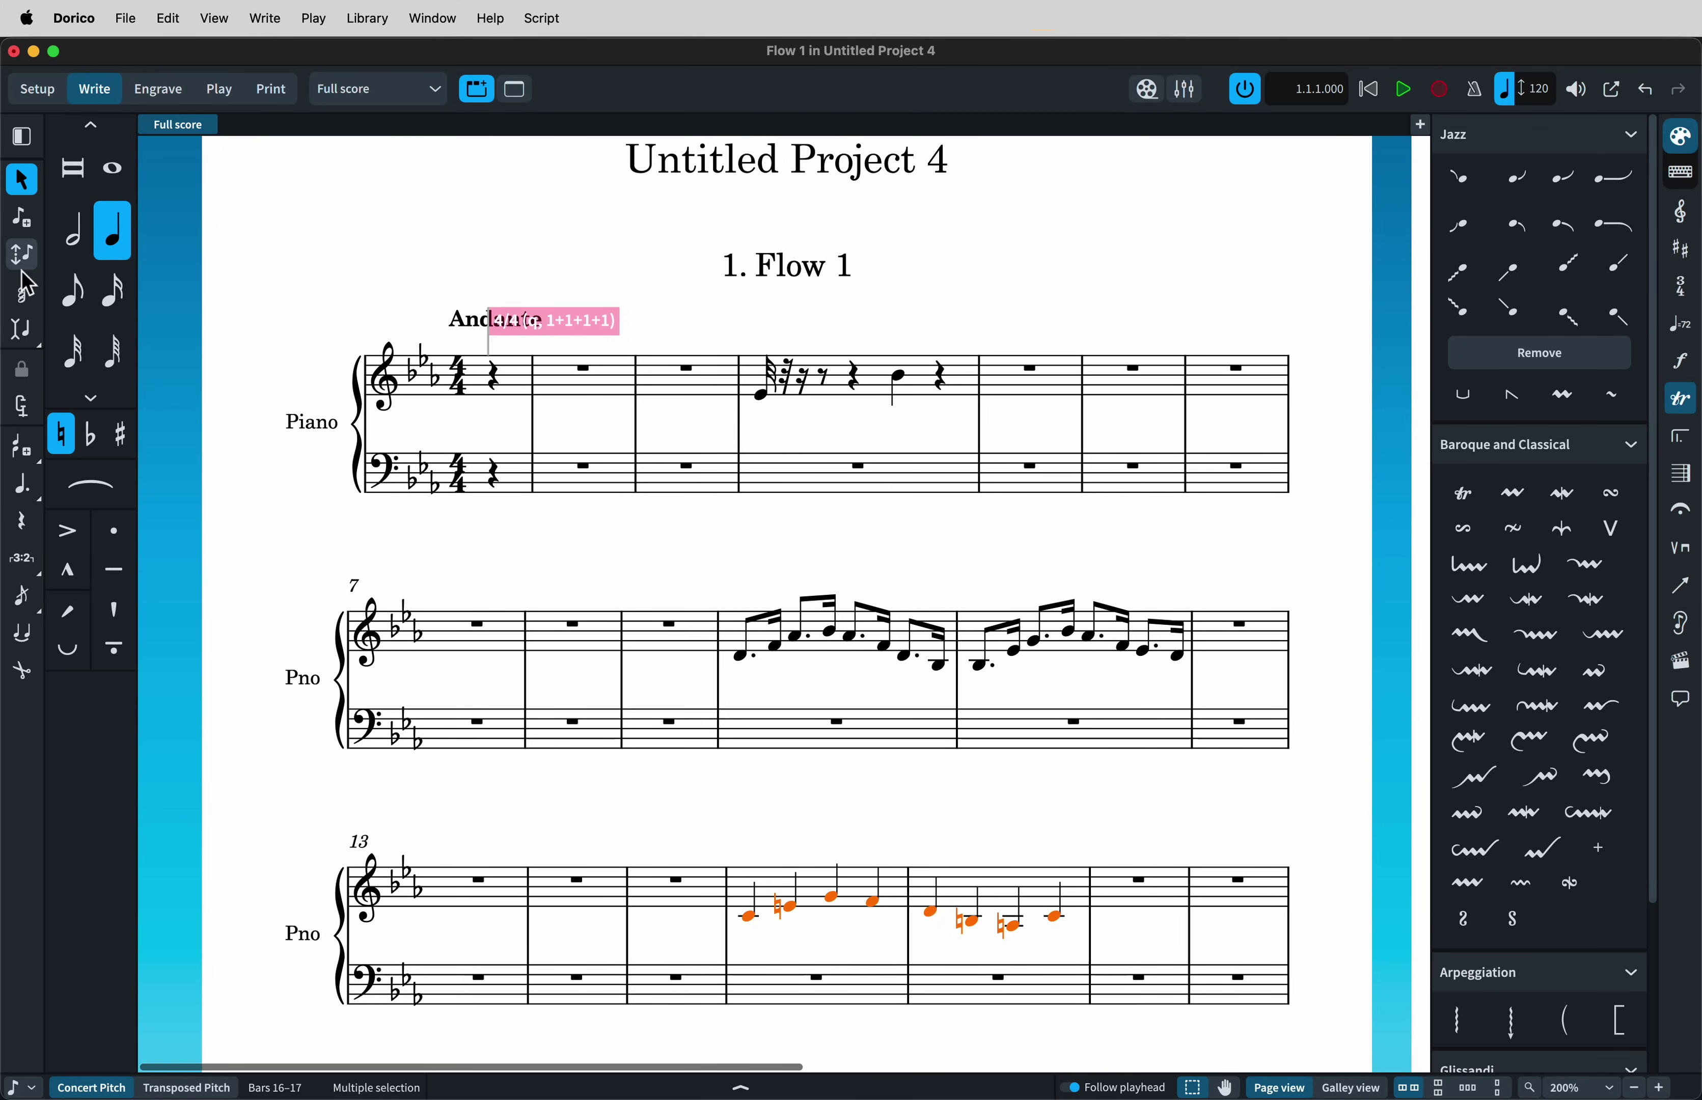
{"action": "left_click", "coordinate": [26, 262]}
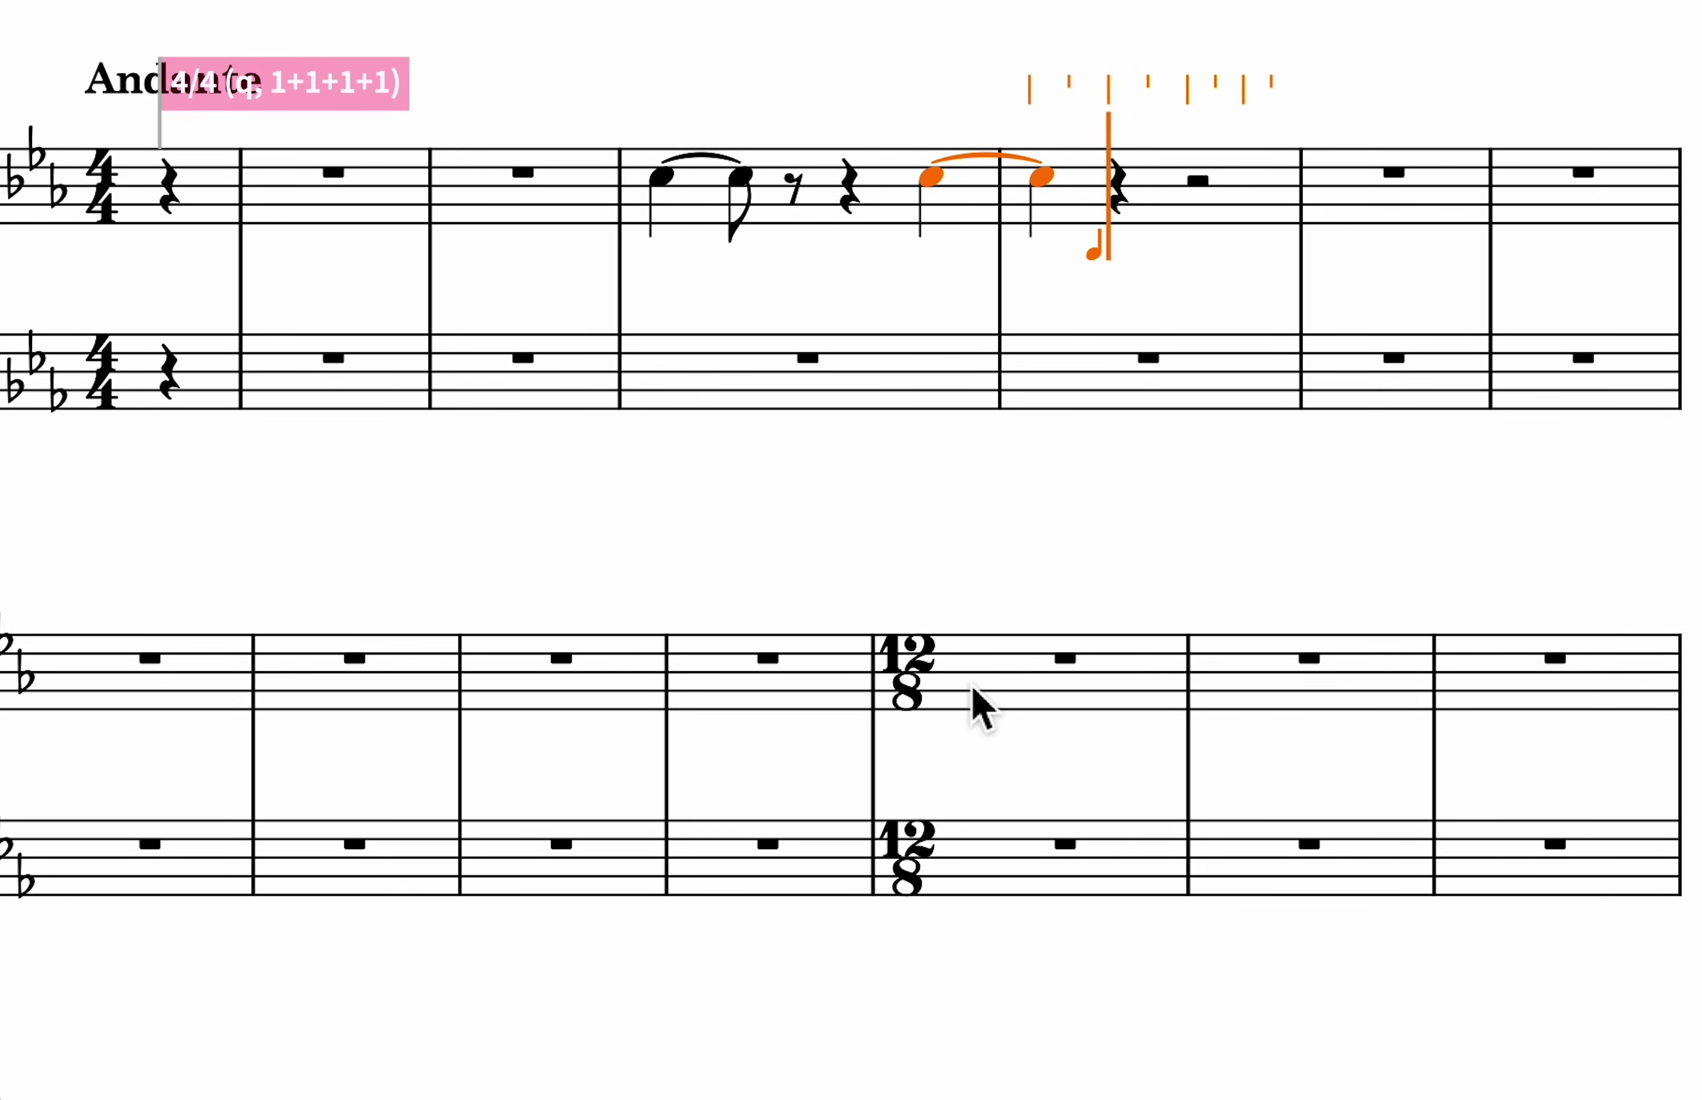
- Enter a tied C (dotted quarter plus eighth) on the 12/8 bar's upper staff
{"action": "left_click", "coordinate": [976, 703]}
{"action": "key", "text": "4"}
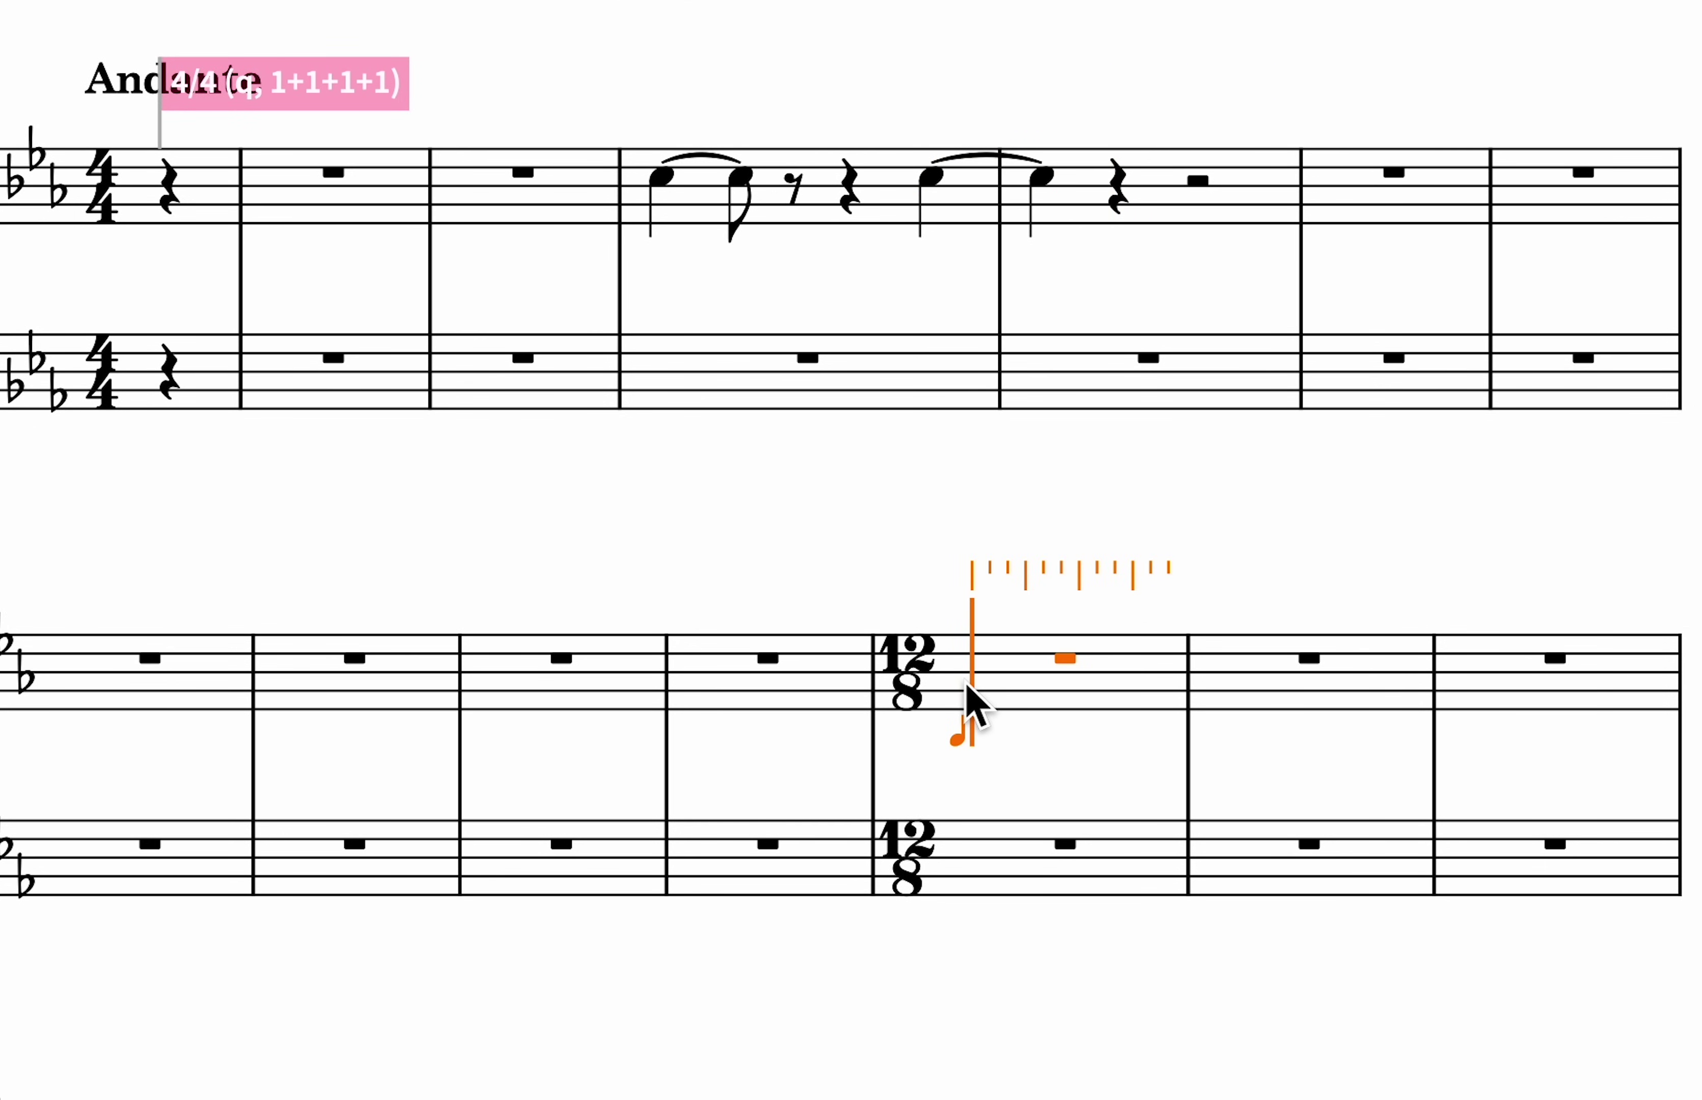
{"action": "key", "text": "c"}
{"action": "key", "text": "Escape"}
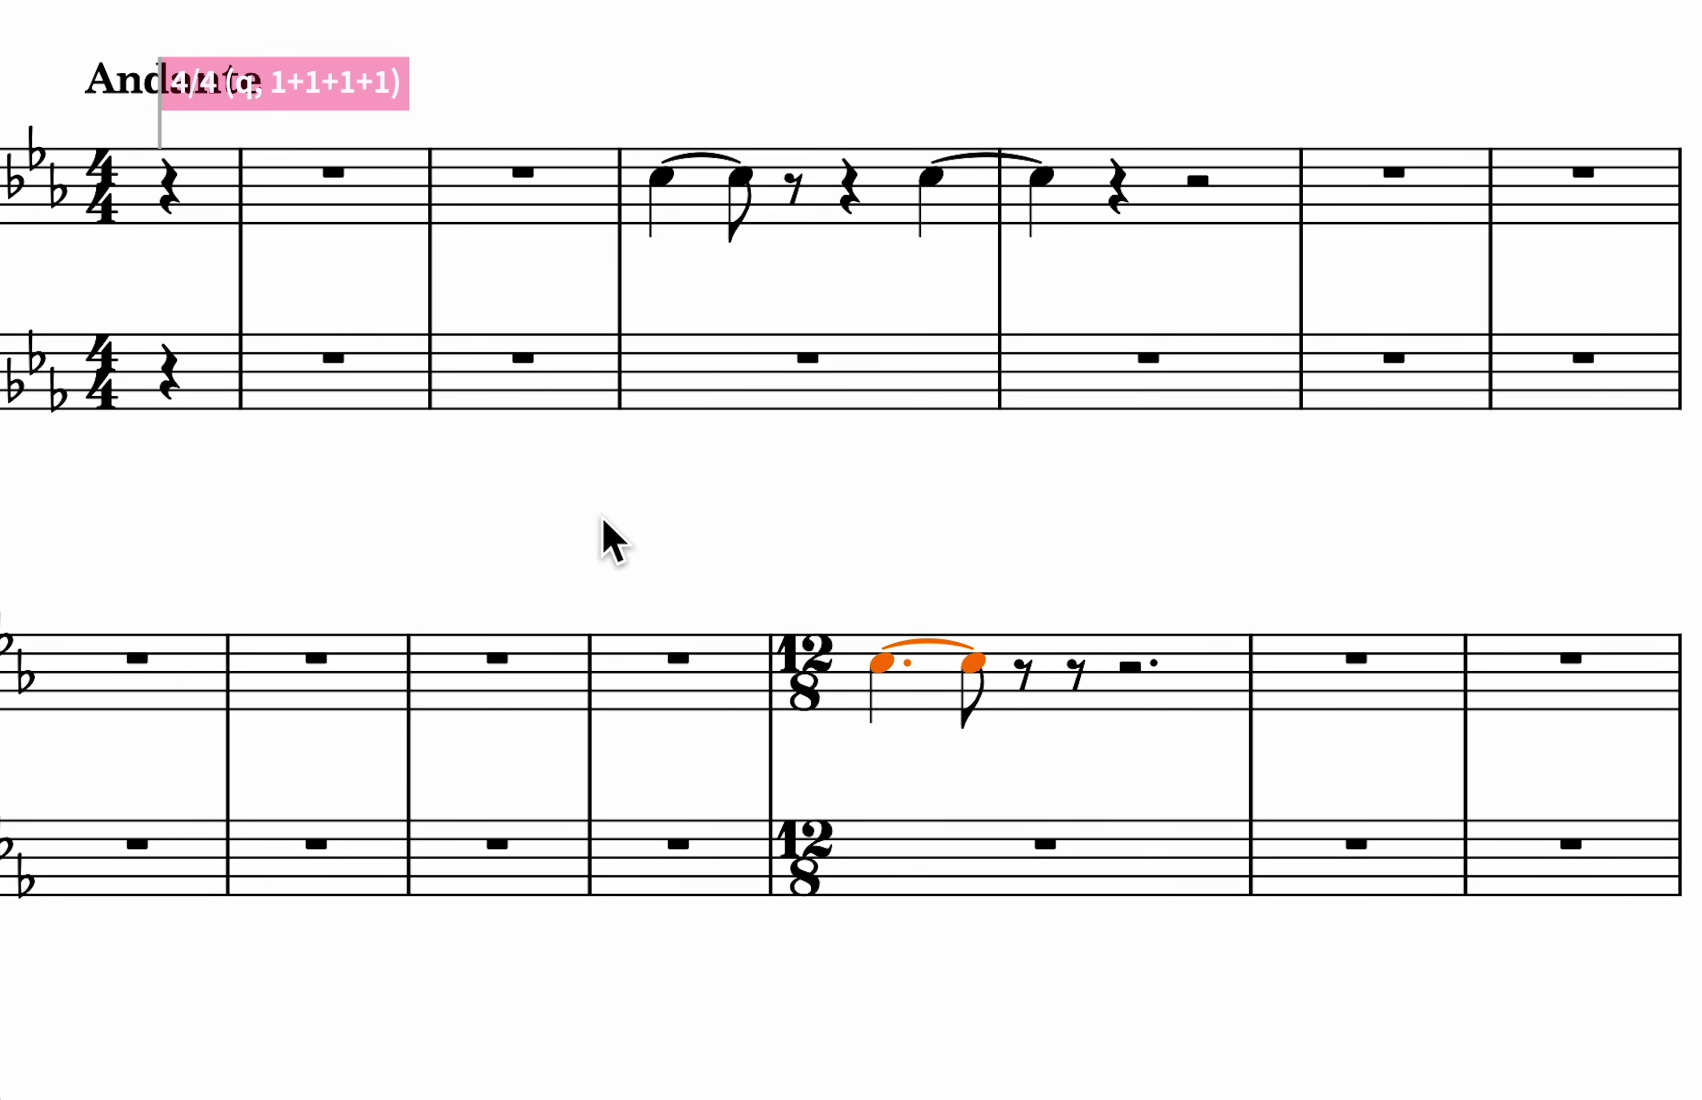
- Move the tied C three eighths later and renotate it as one dotted half note
{"action": "key", "text": "alt+Right"}
{"action": "key", "text": "alt+Right"}
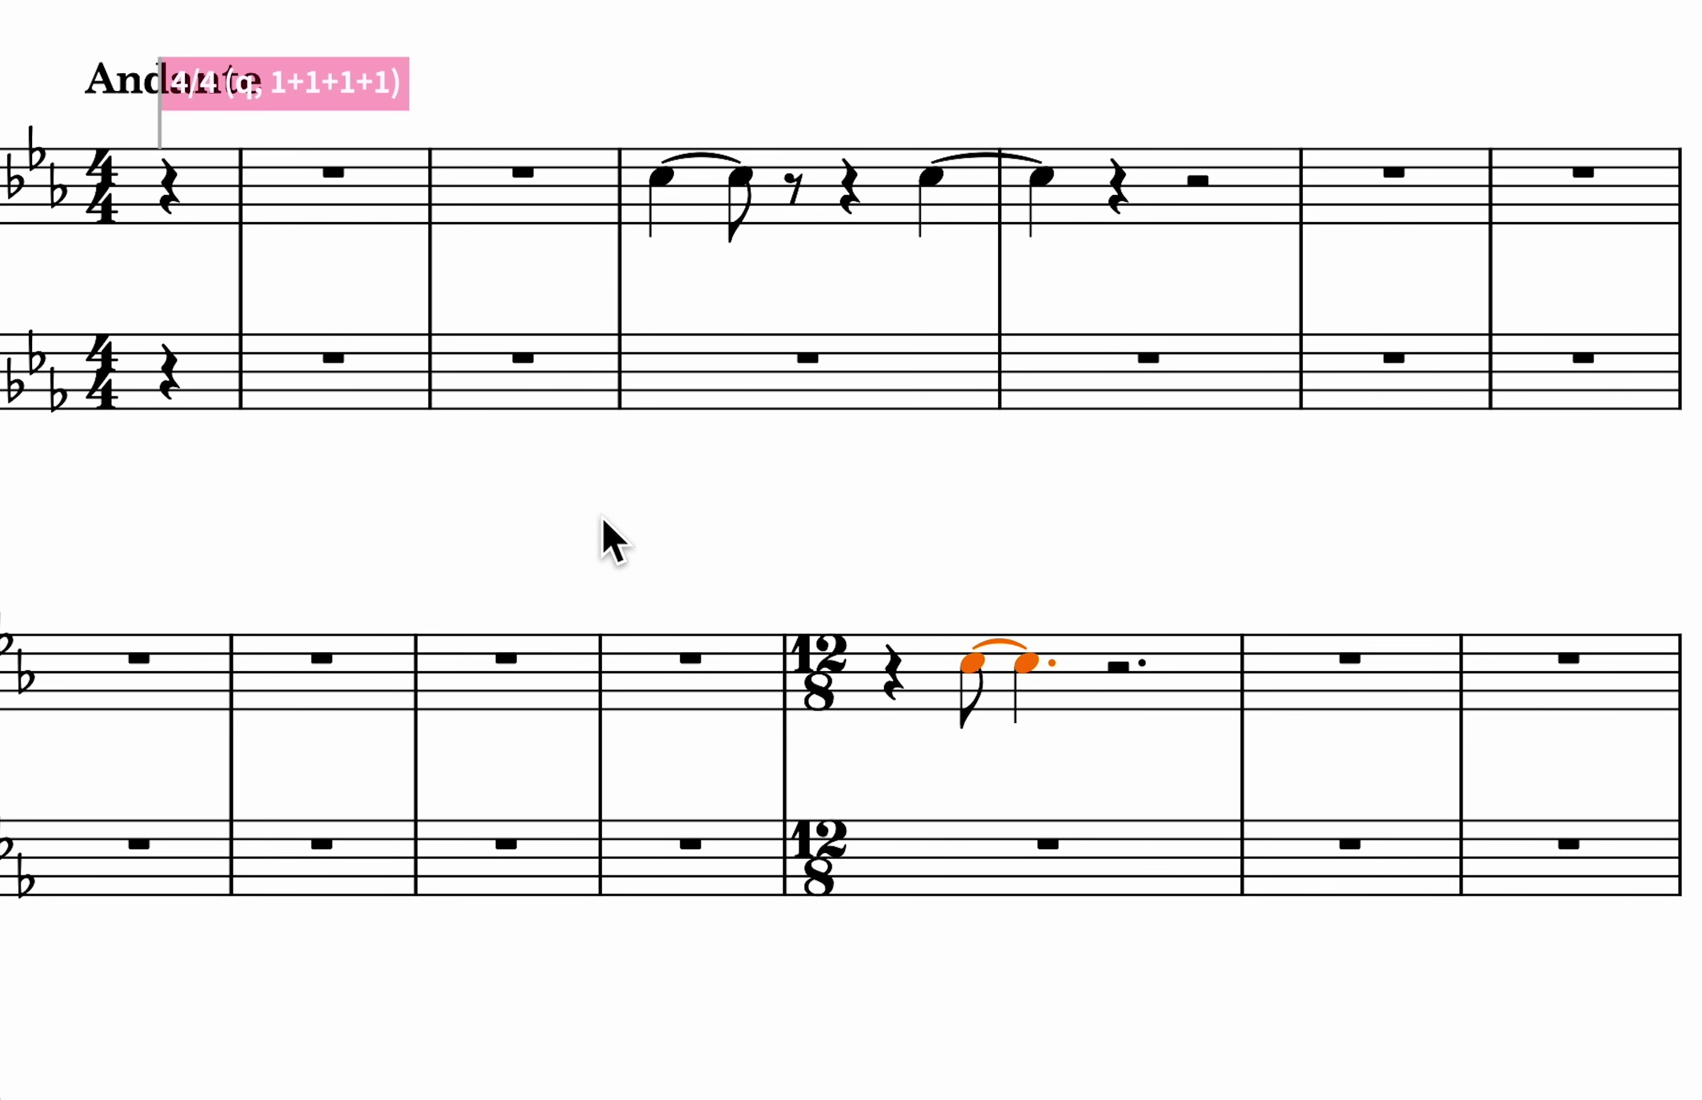
{"action": "key", "text": "alt+Right"}
{"action": "key", "text": "alt+Right"}
{"action": "key", "text": "alt+Right"}
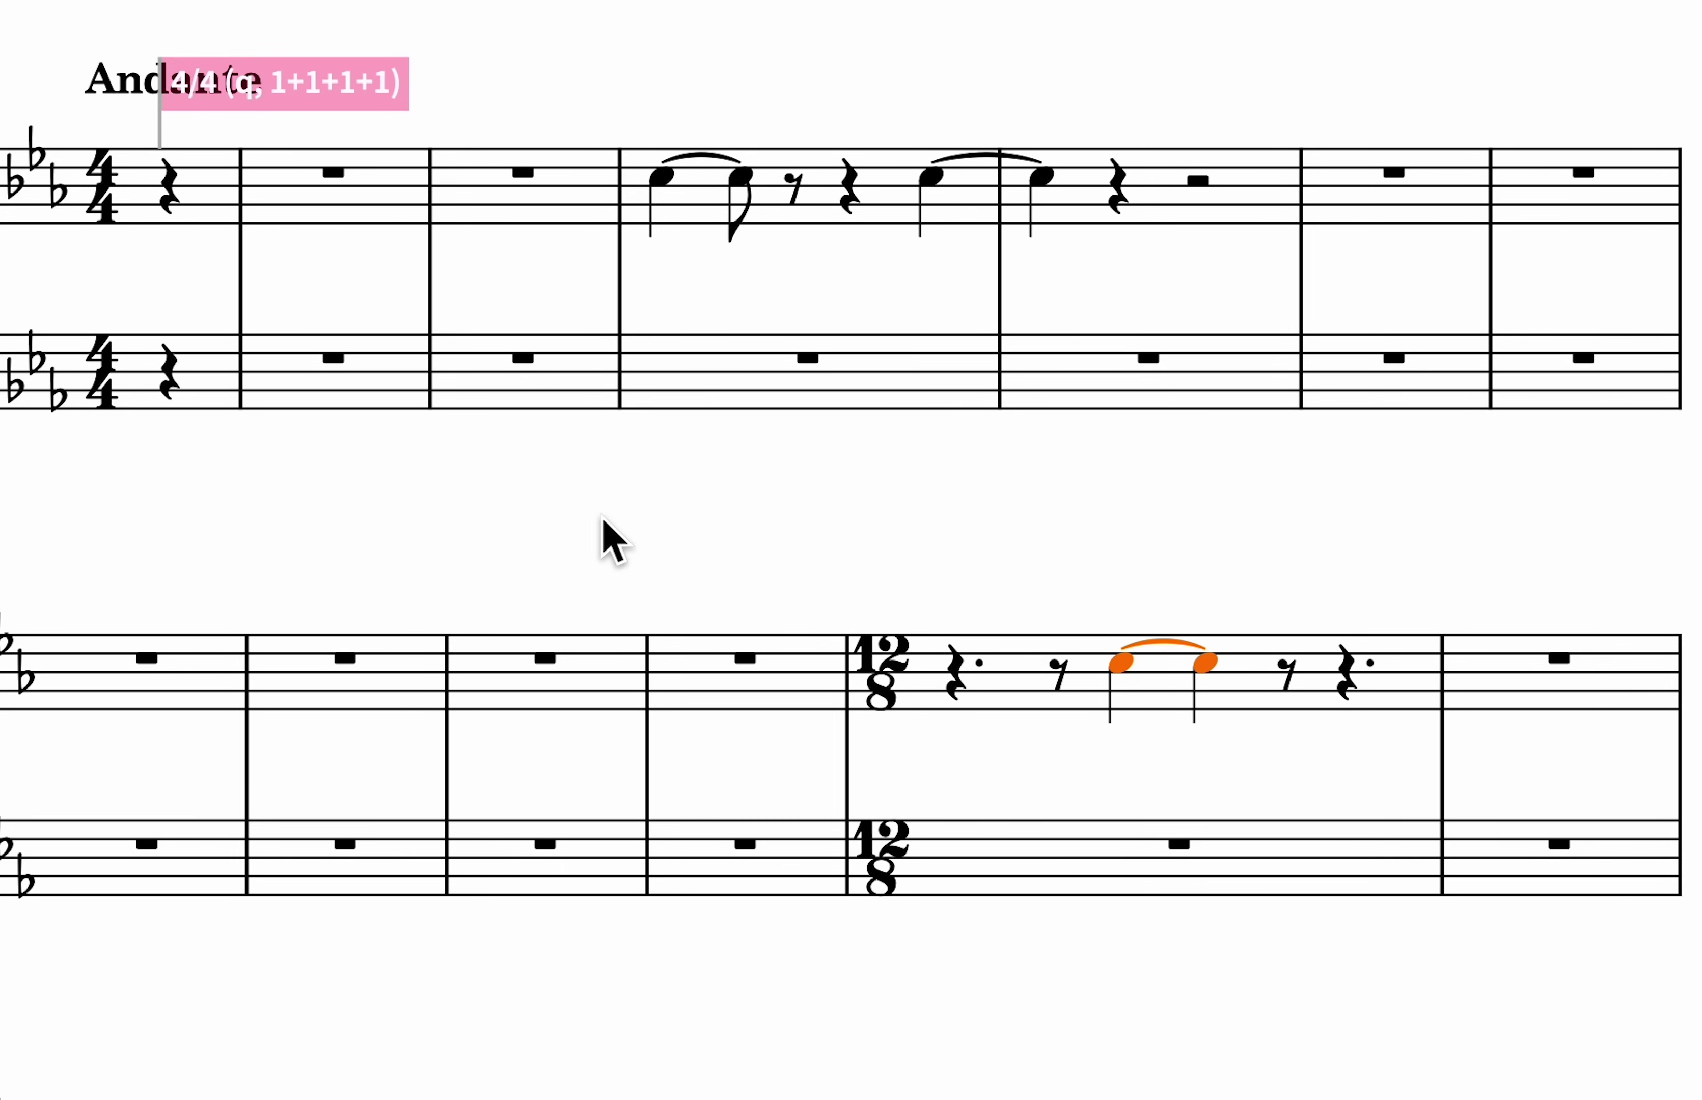
{"action": "key", "text": "alt+Right"}
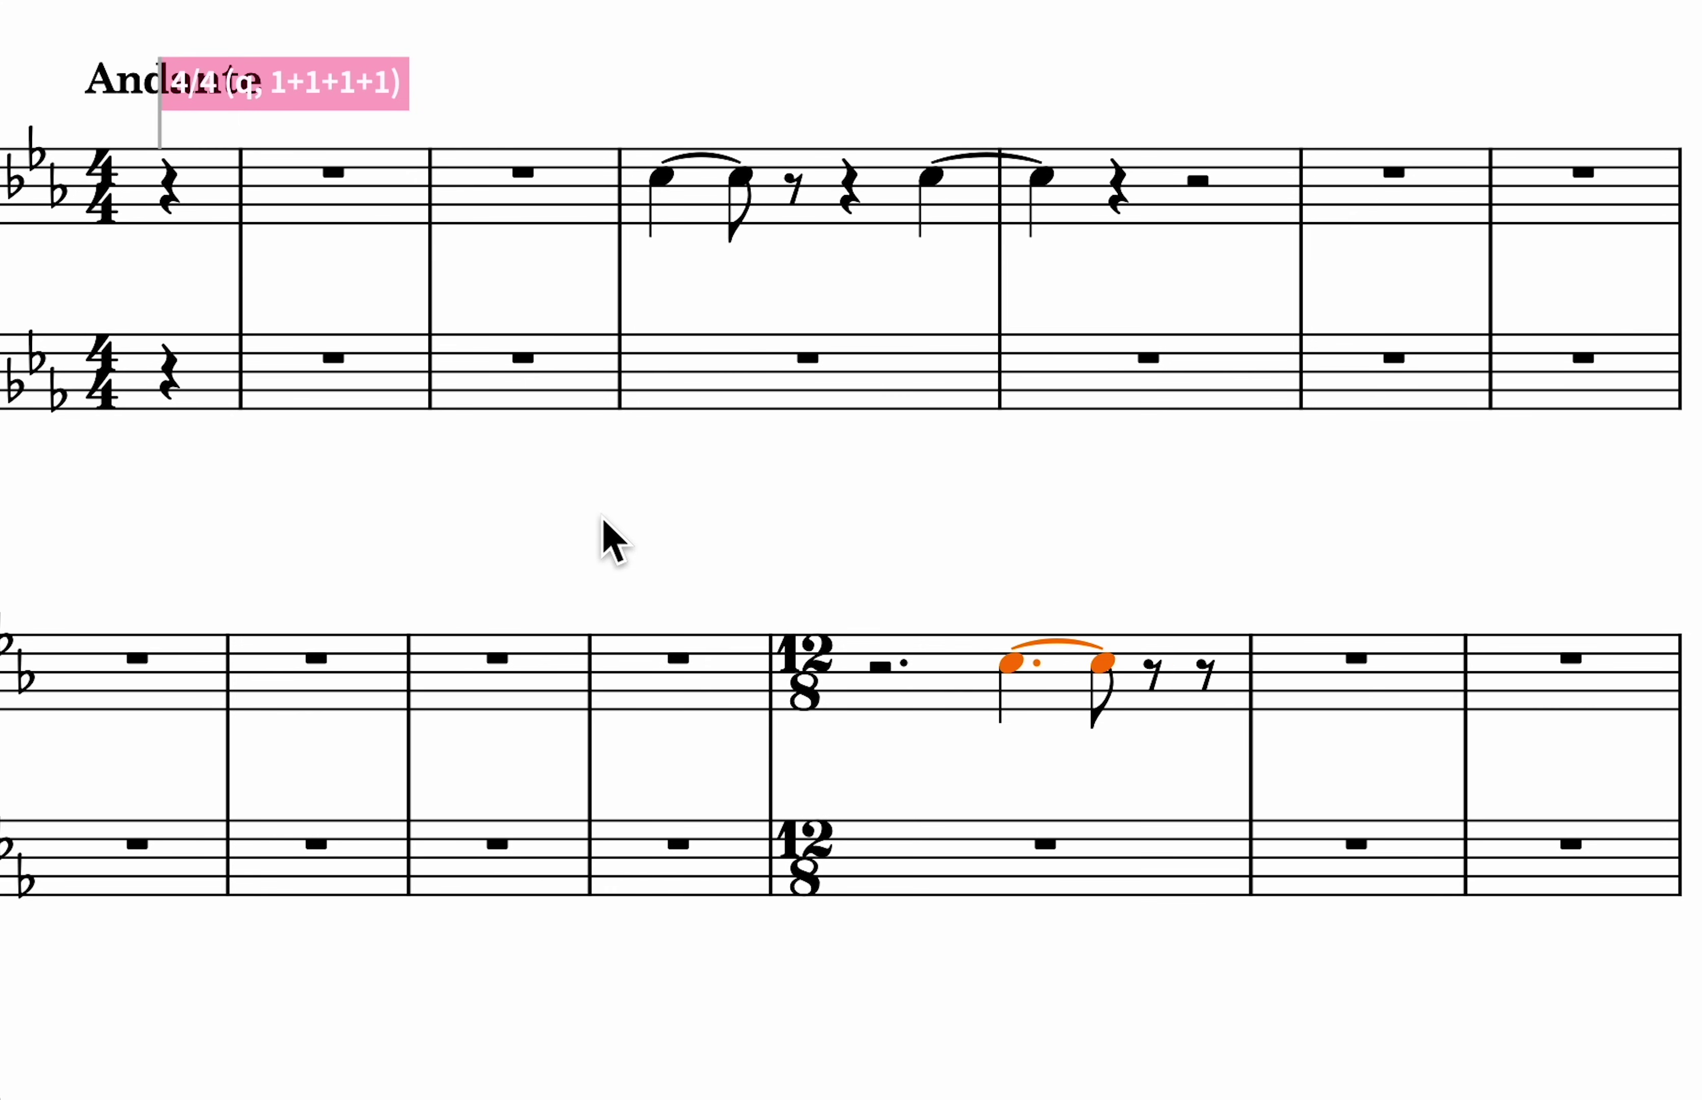
{"action": "key", "text": "shift+alt+Right"}
{"action": "key", "text": "shift+alt+Right"}
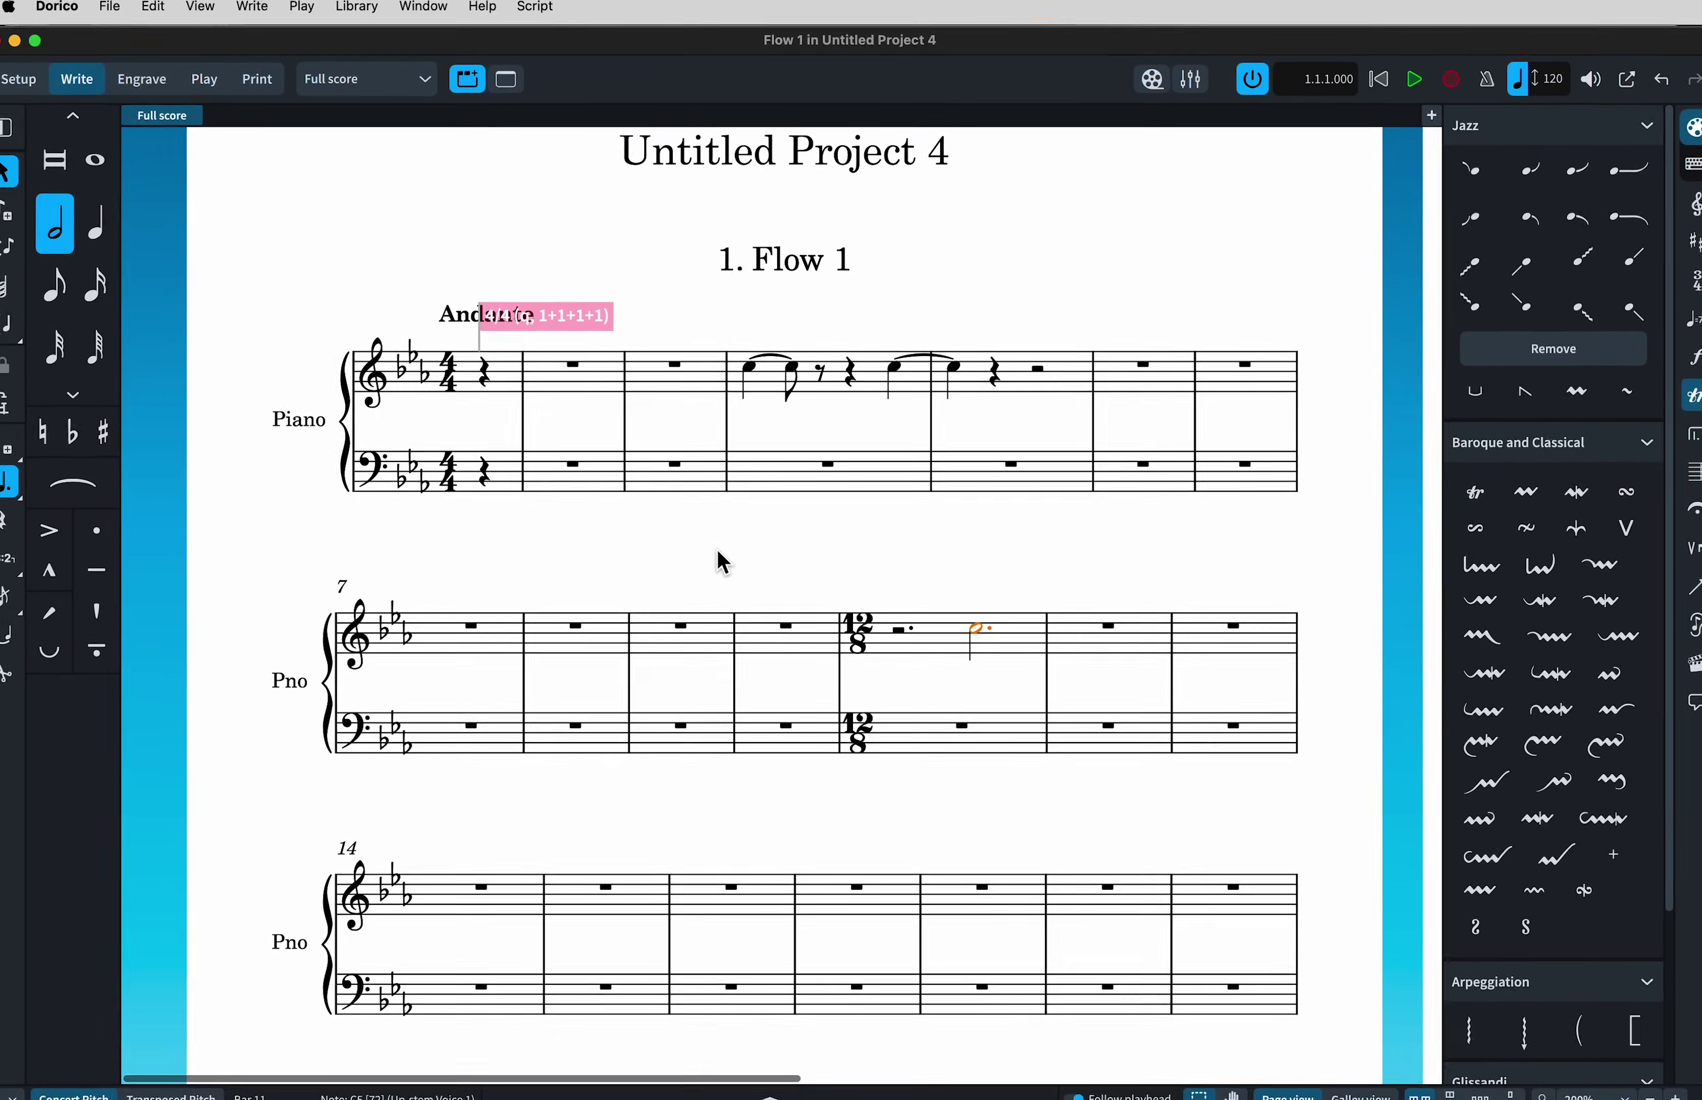
{"action": "key", "text": "super+shift+n"}
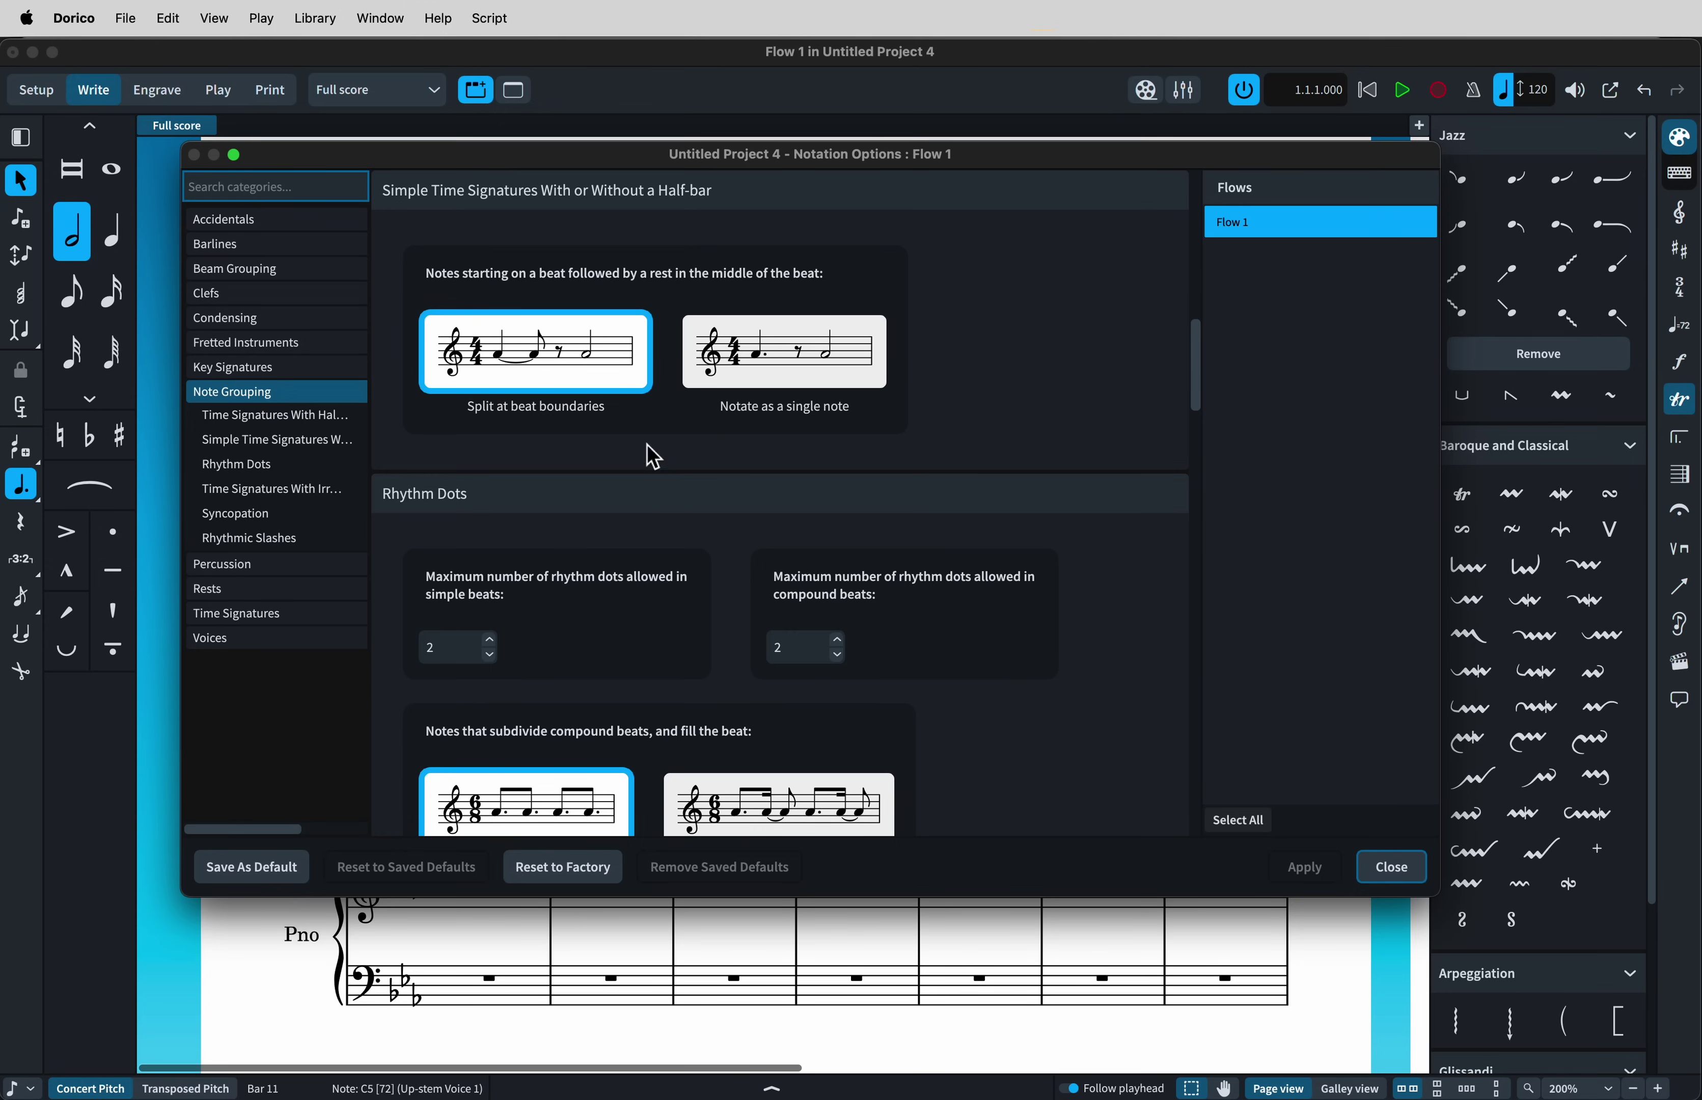
{"action": "scroll", "coordinate": [904, 494], "scroll_direction": "up", "scroll_amount": 6}
{"action": "scroll", "coordinate": [912, 499], "scroll_direction": "up", "scroll_amount": 8}
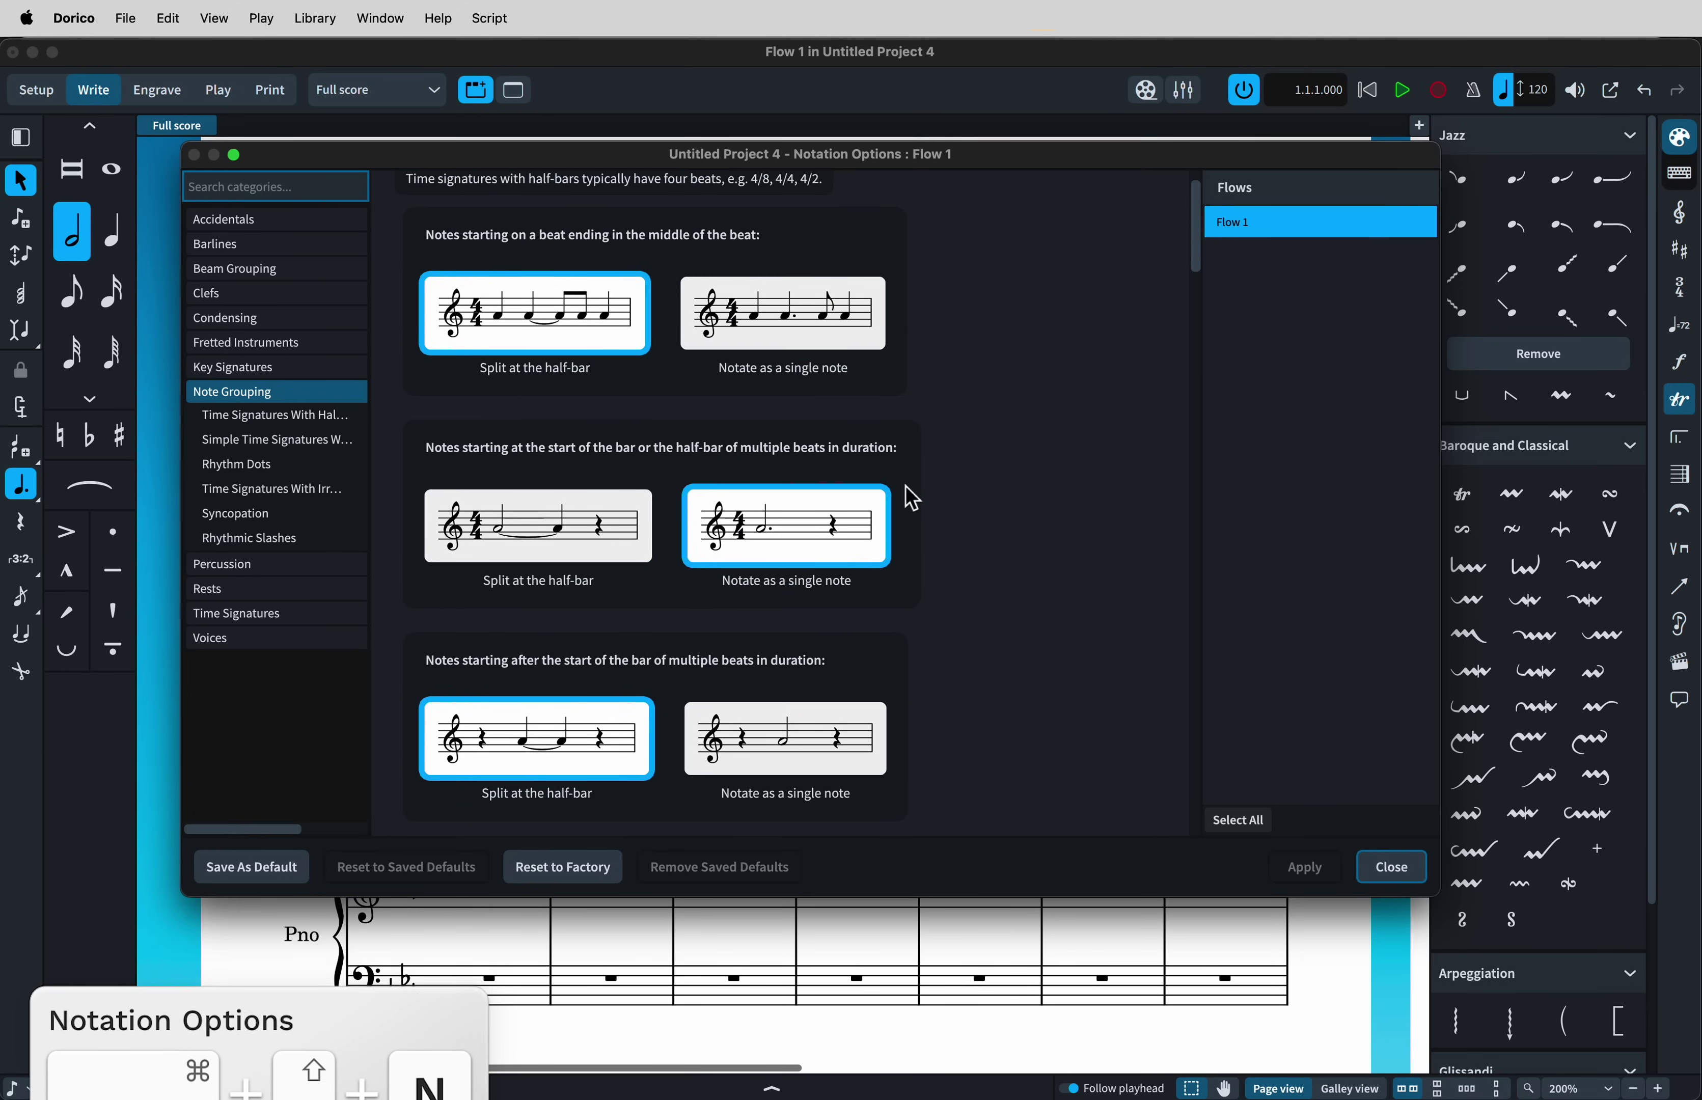
{"action": "left_click", "coordinate": [1390, 866]}
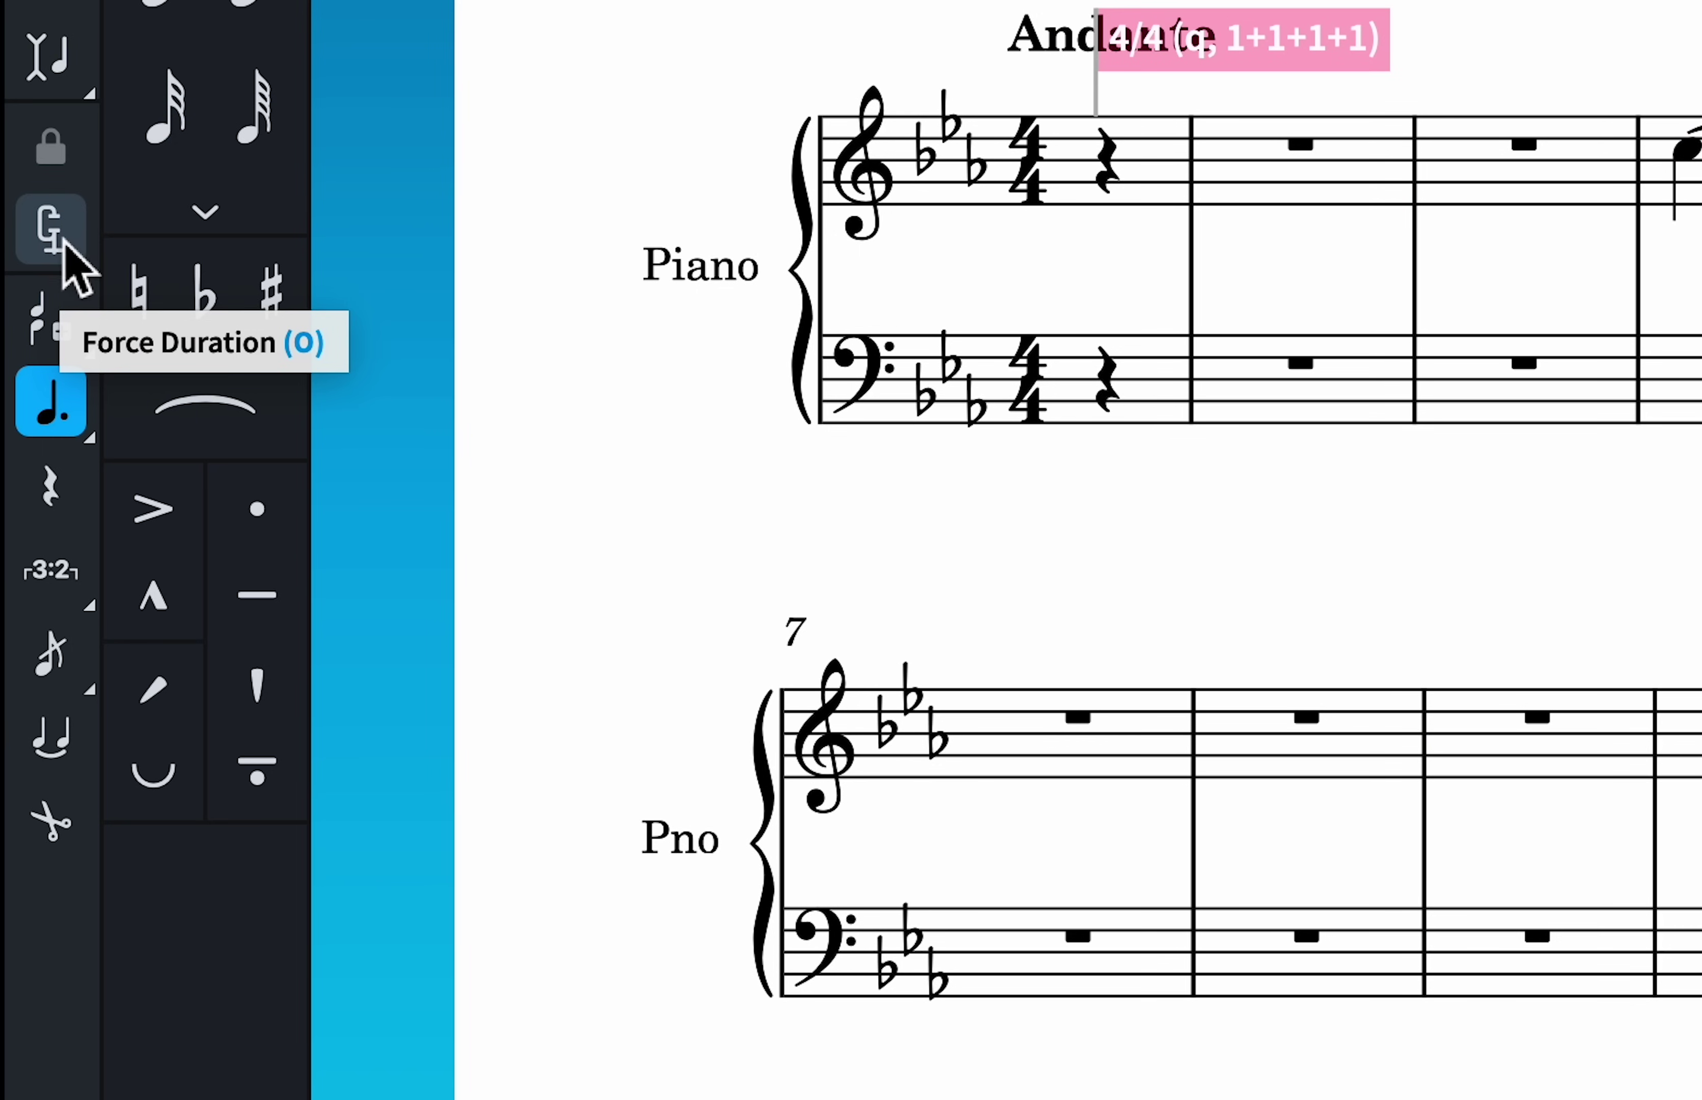
- With Force Duration on, enter a half-note C in bar 12 after the dotted half note
{"action": "left_click", "coordinate": [26, 410]}
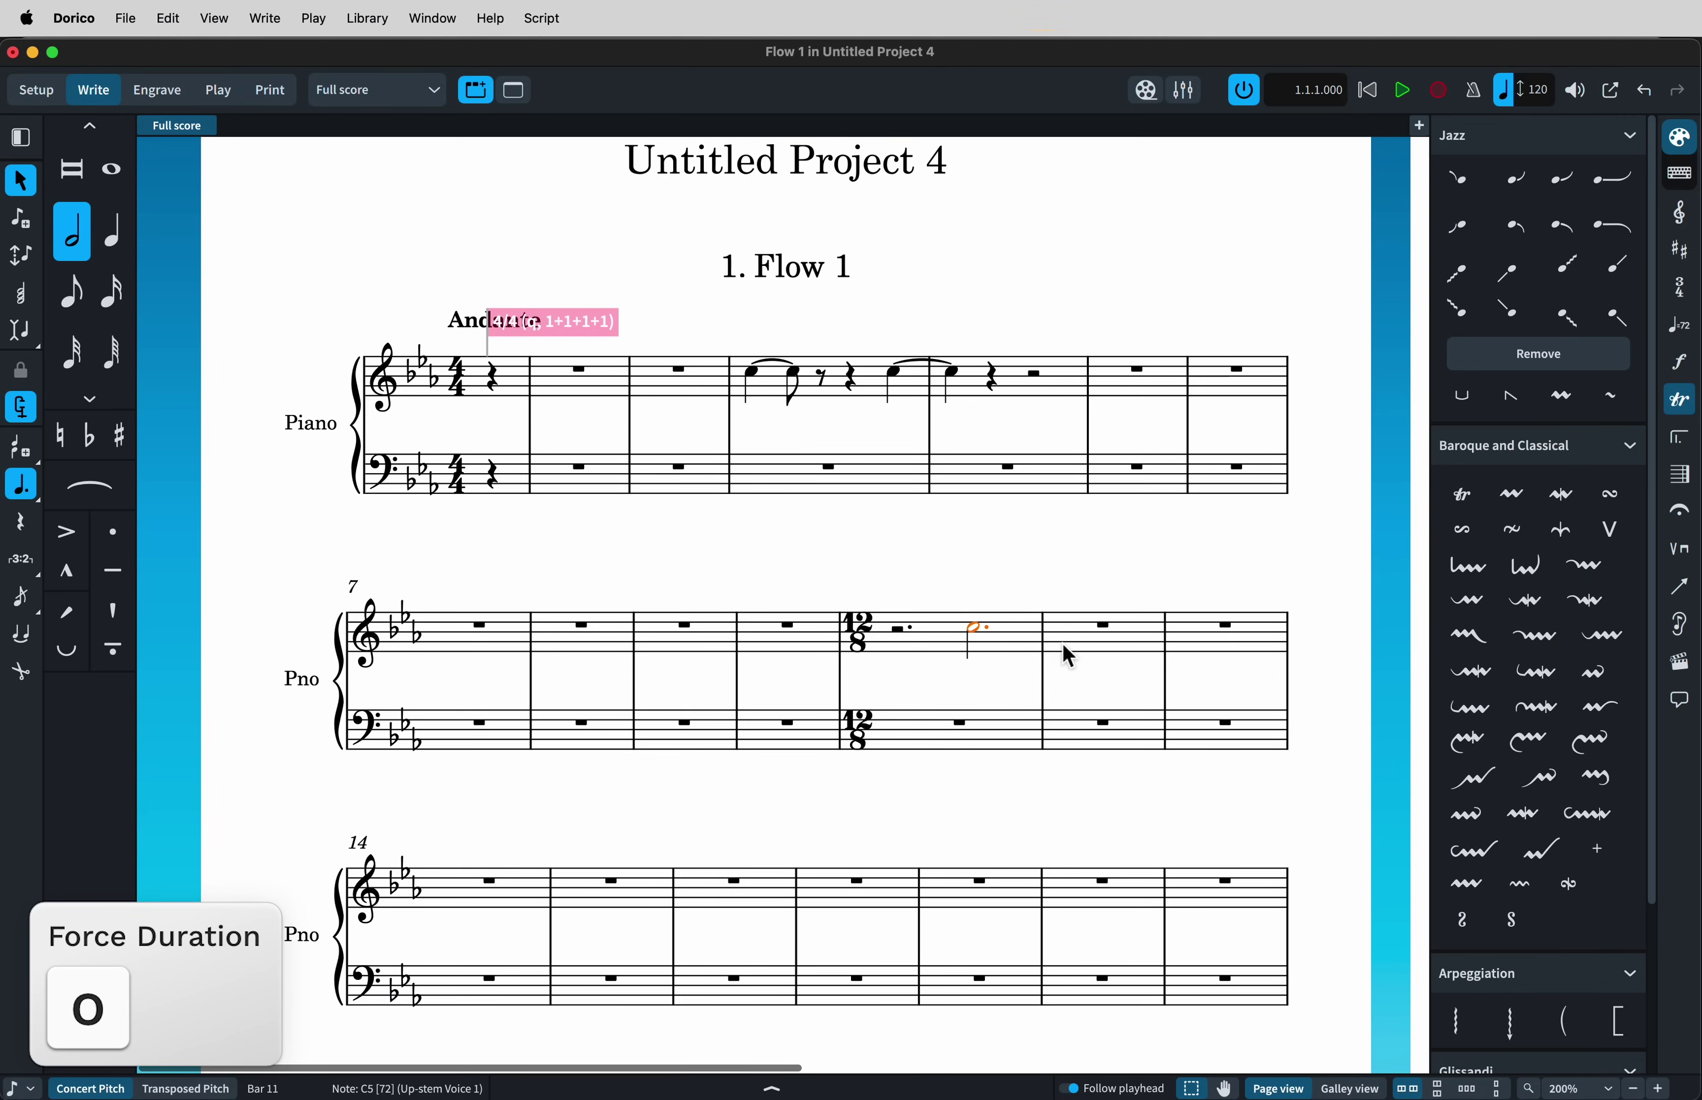
{"action": "left_click", "coordinate": [1056, 658]}
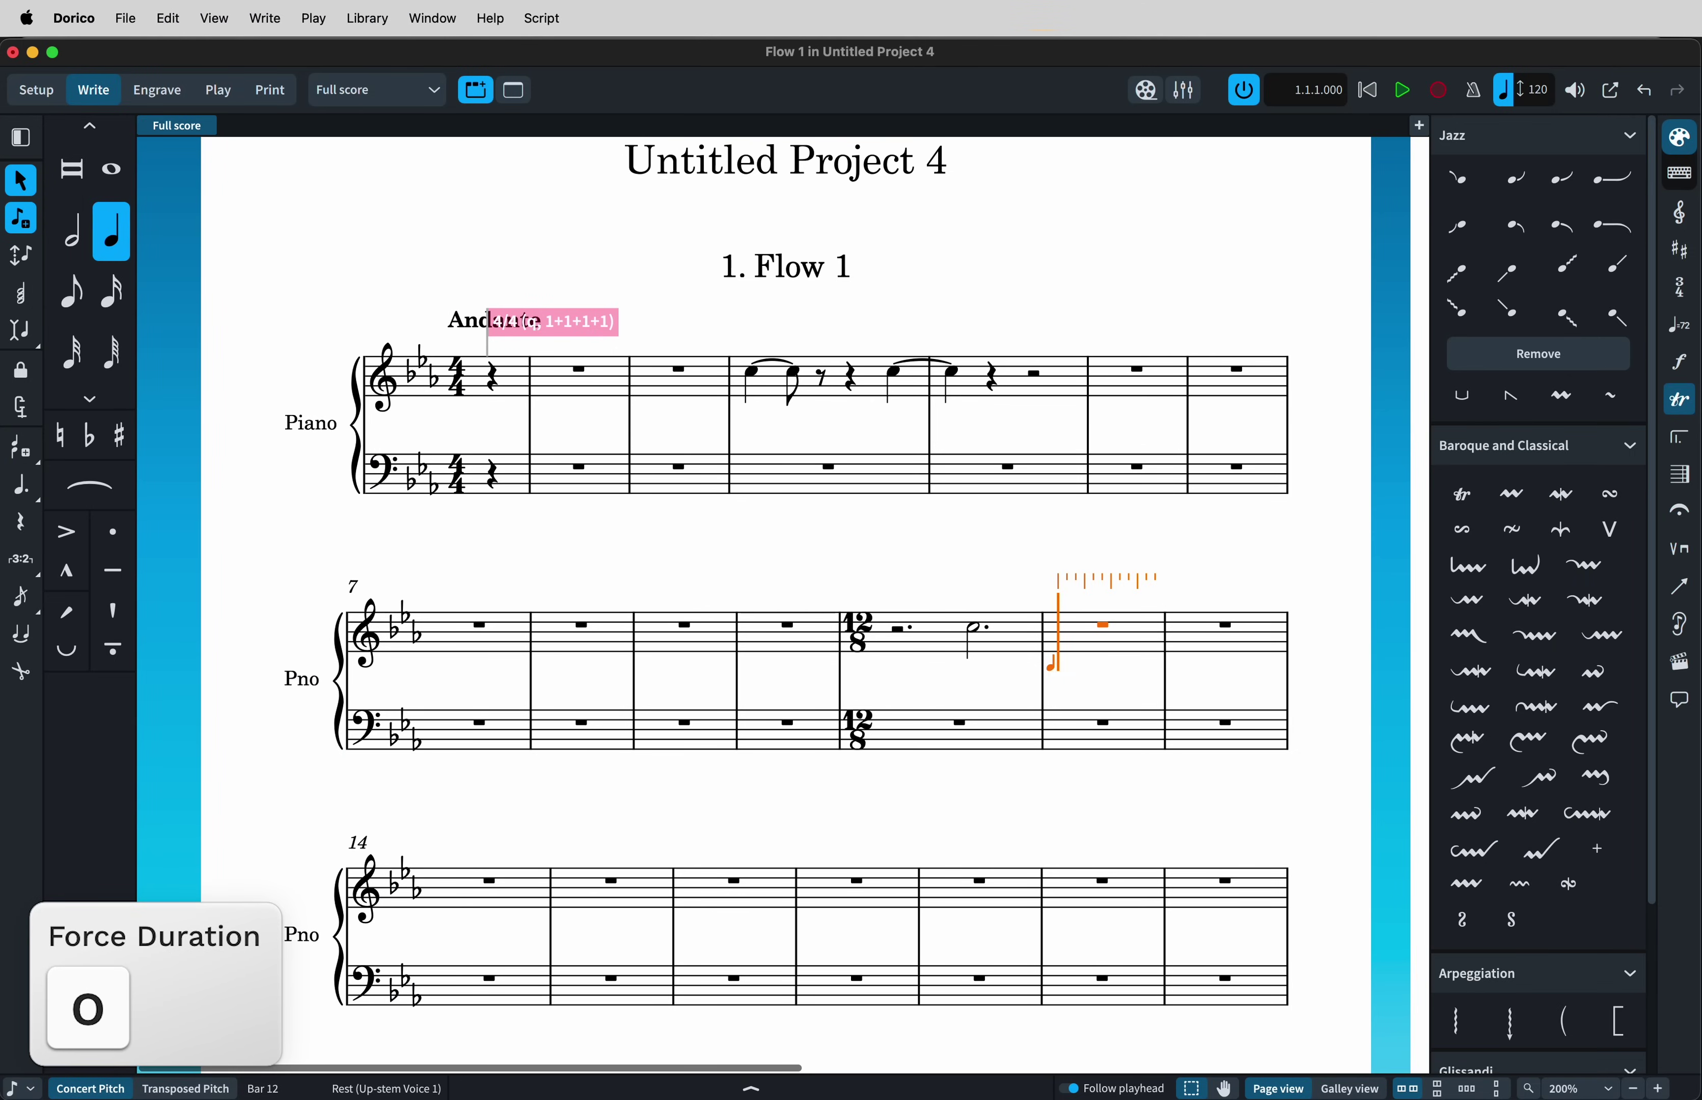
{"action": "key", "text": "6"}
{"action": "key", "text": "o"}
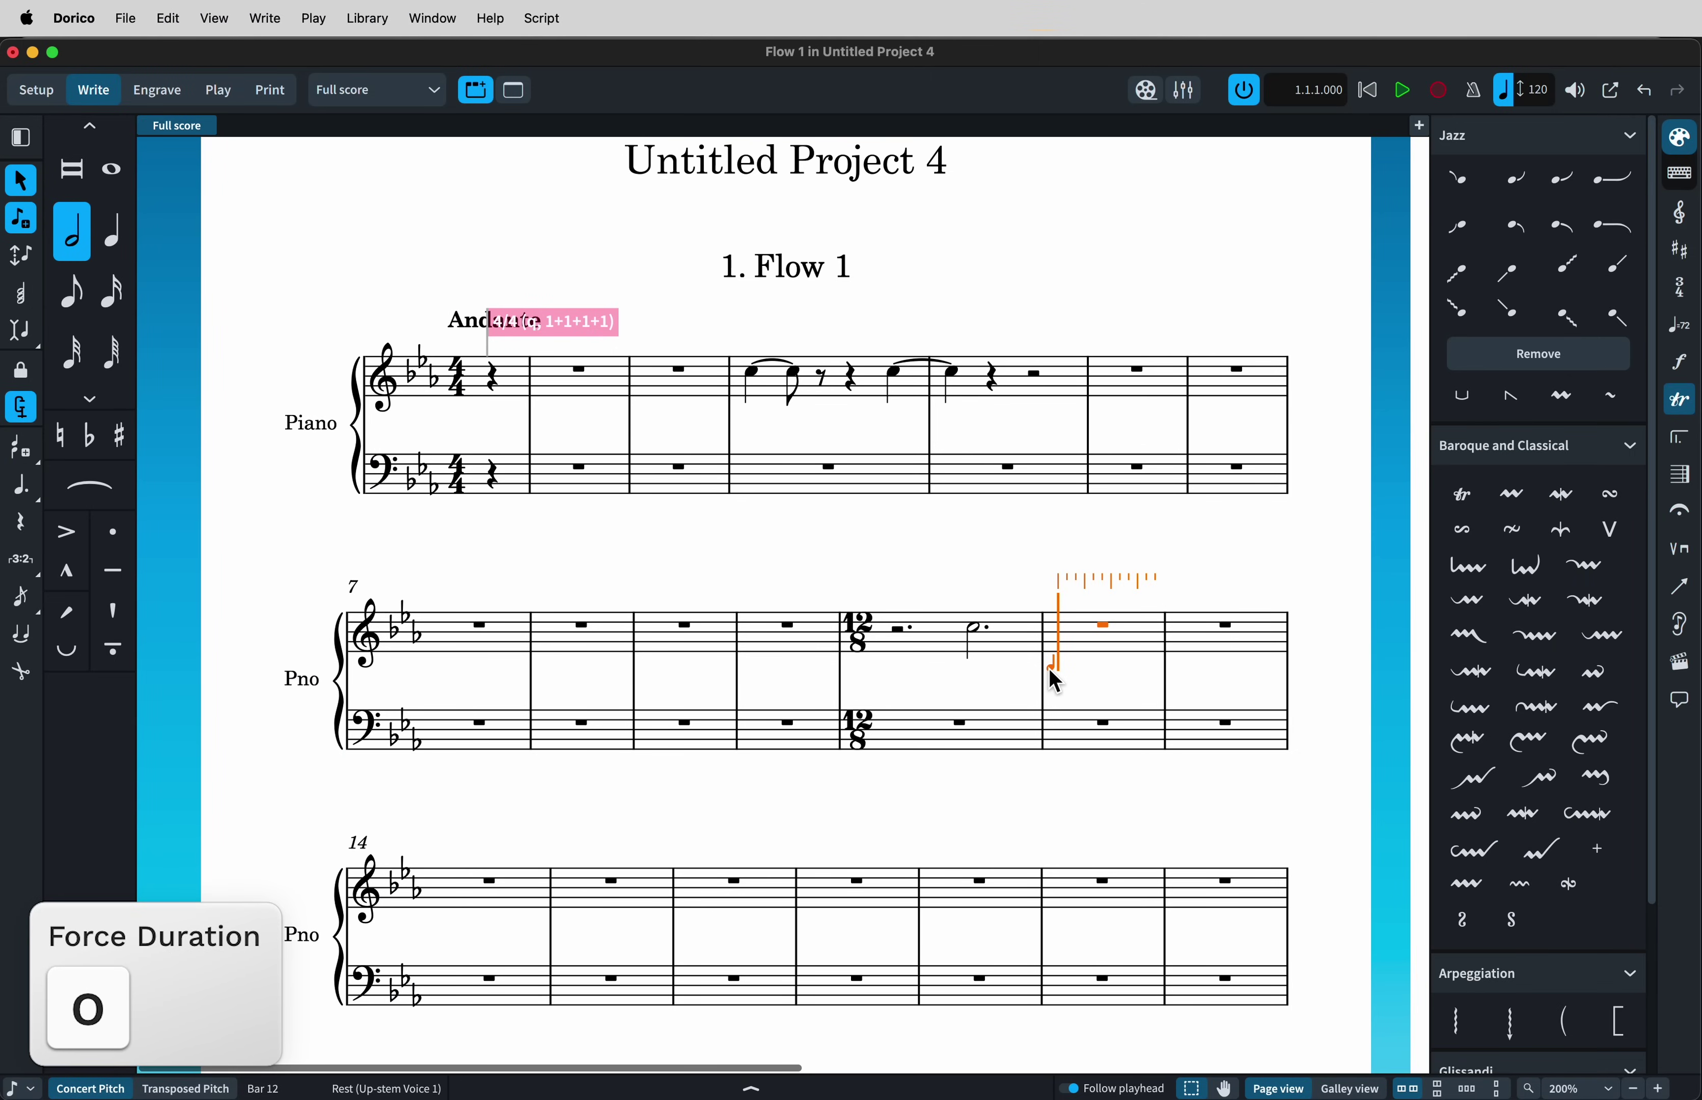
{"action": "key", "text": "c"}
- Add a quarter rest on the last beat of bar 3
{"action": "left_click", "coordinate": [690, 375]}
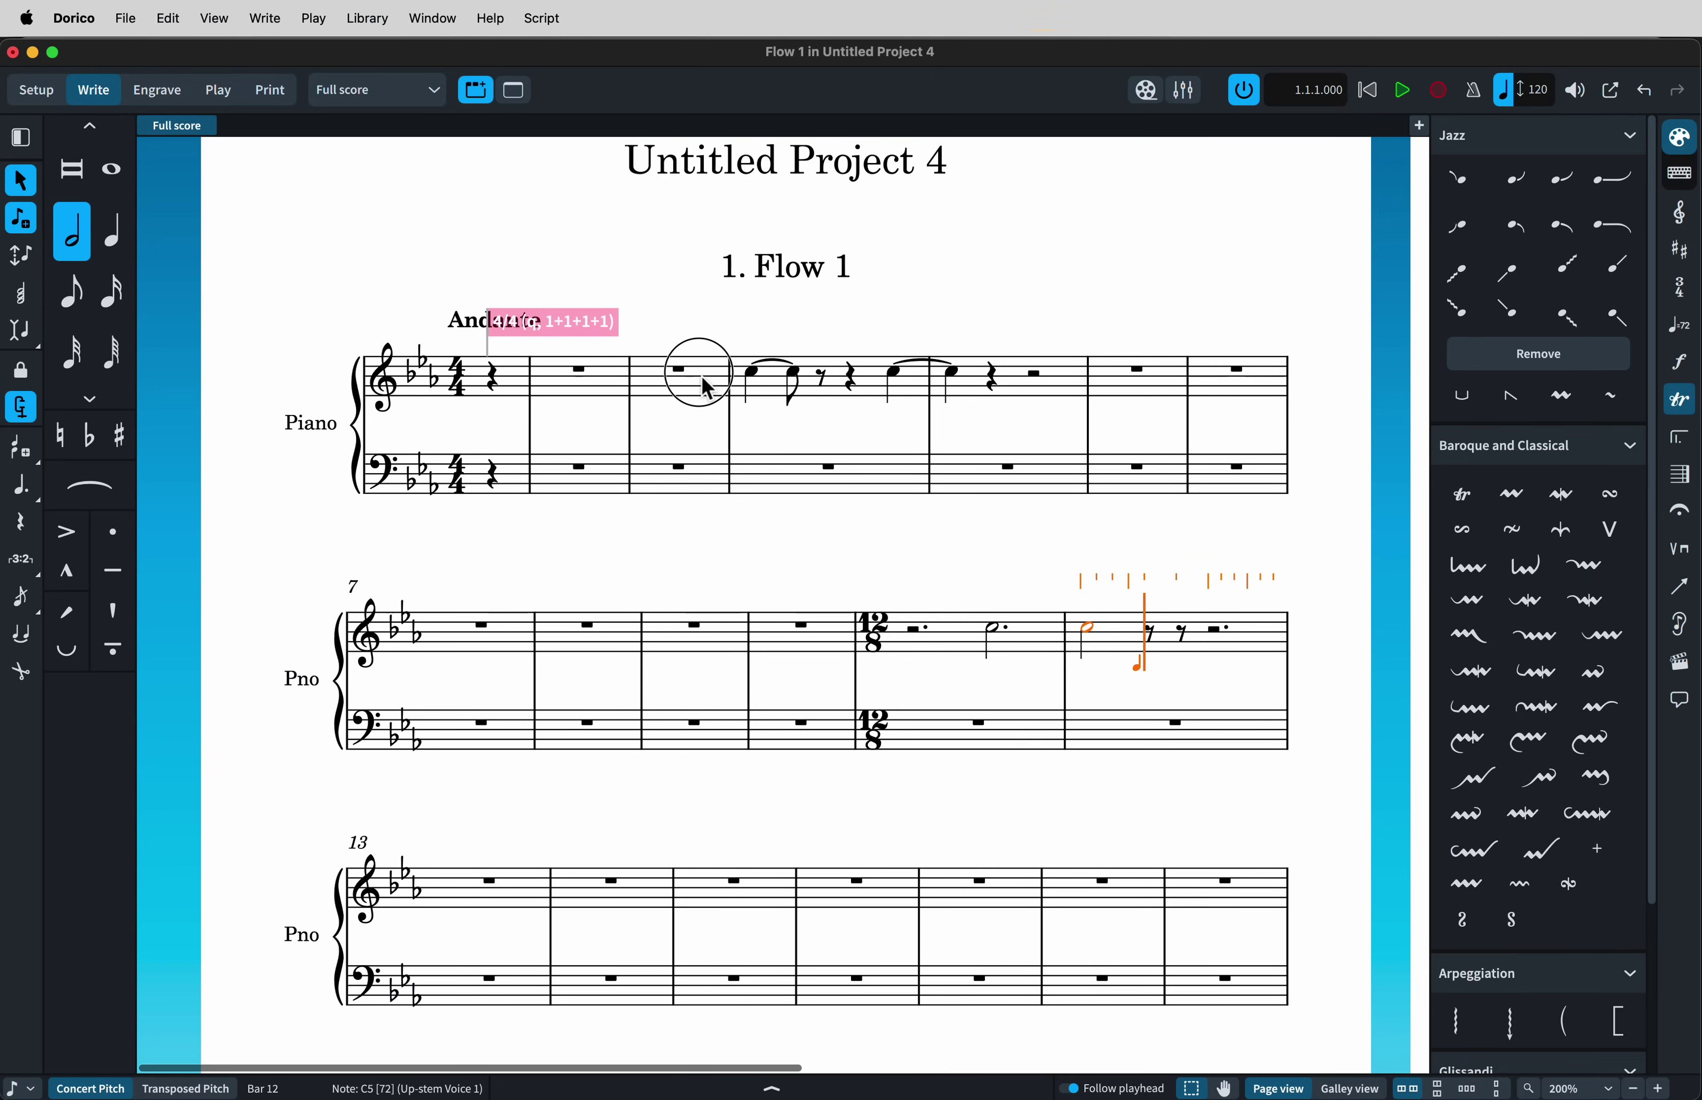
{"action": "key", "text": "5"}
{"action": "key", "text": "o"}
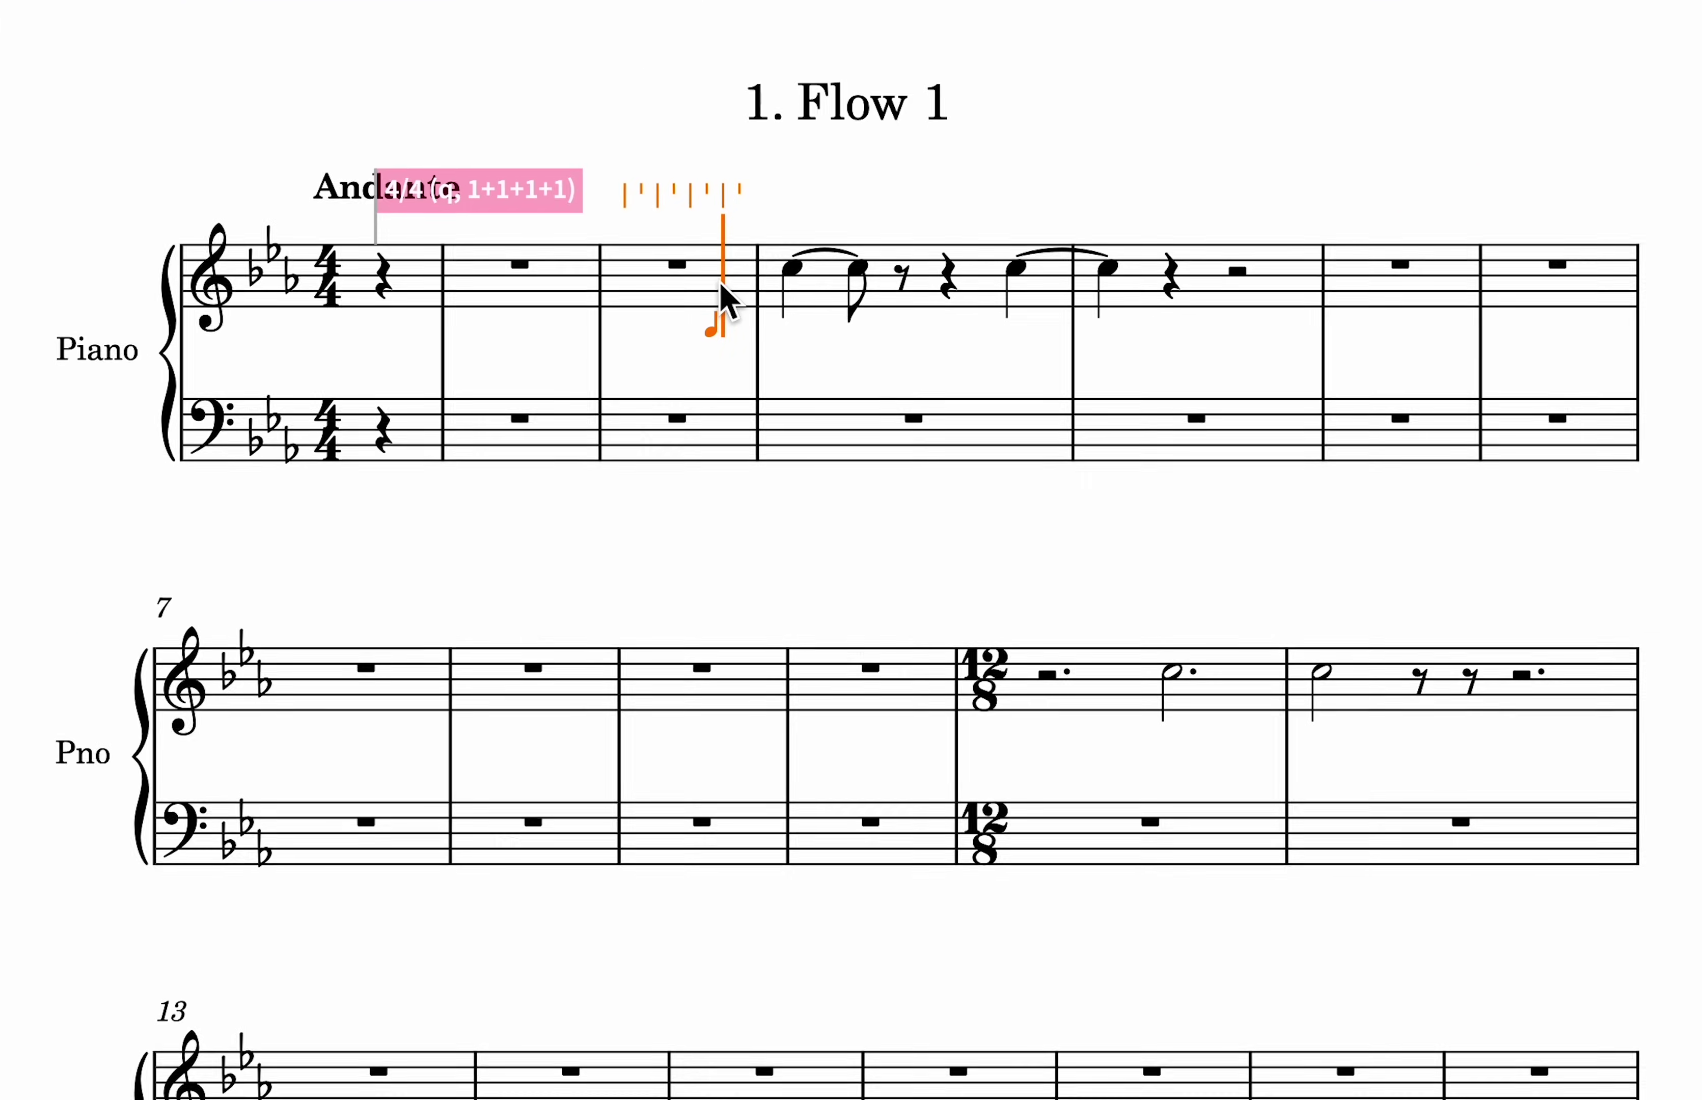
{"action": "key", "text": "comma"}
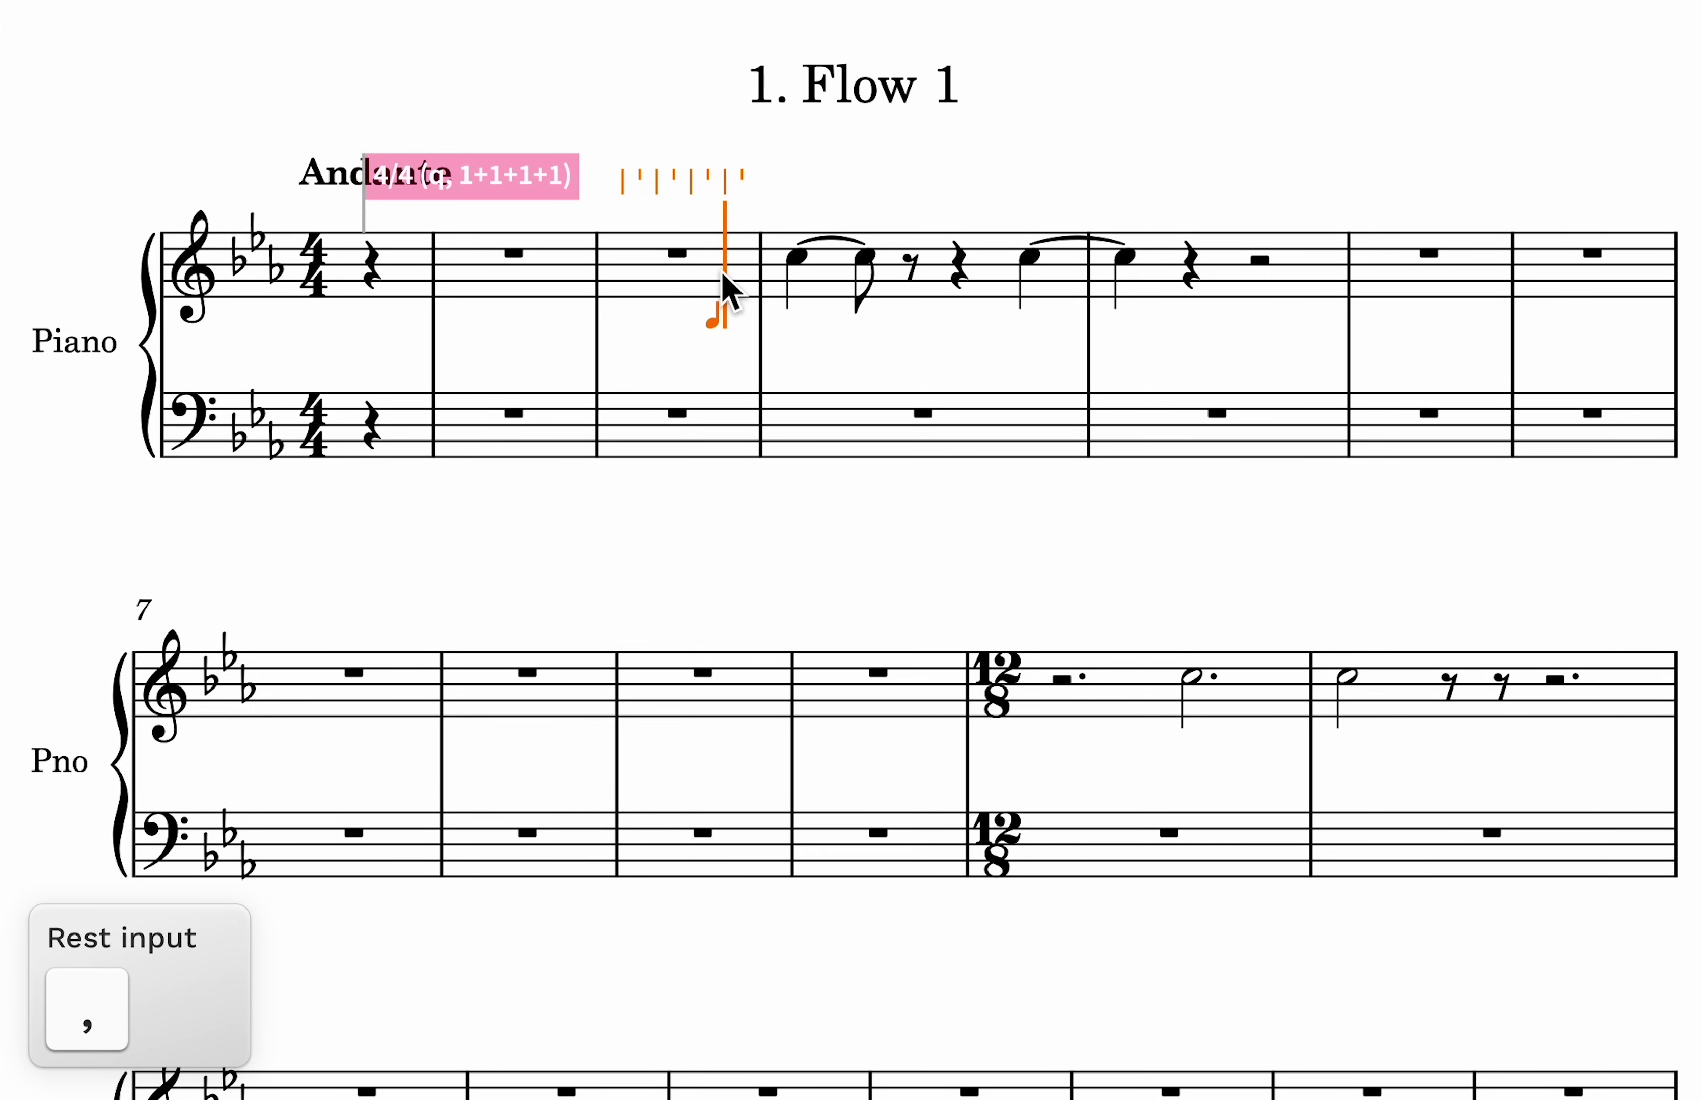
{"action": "key", "text": "y"}
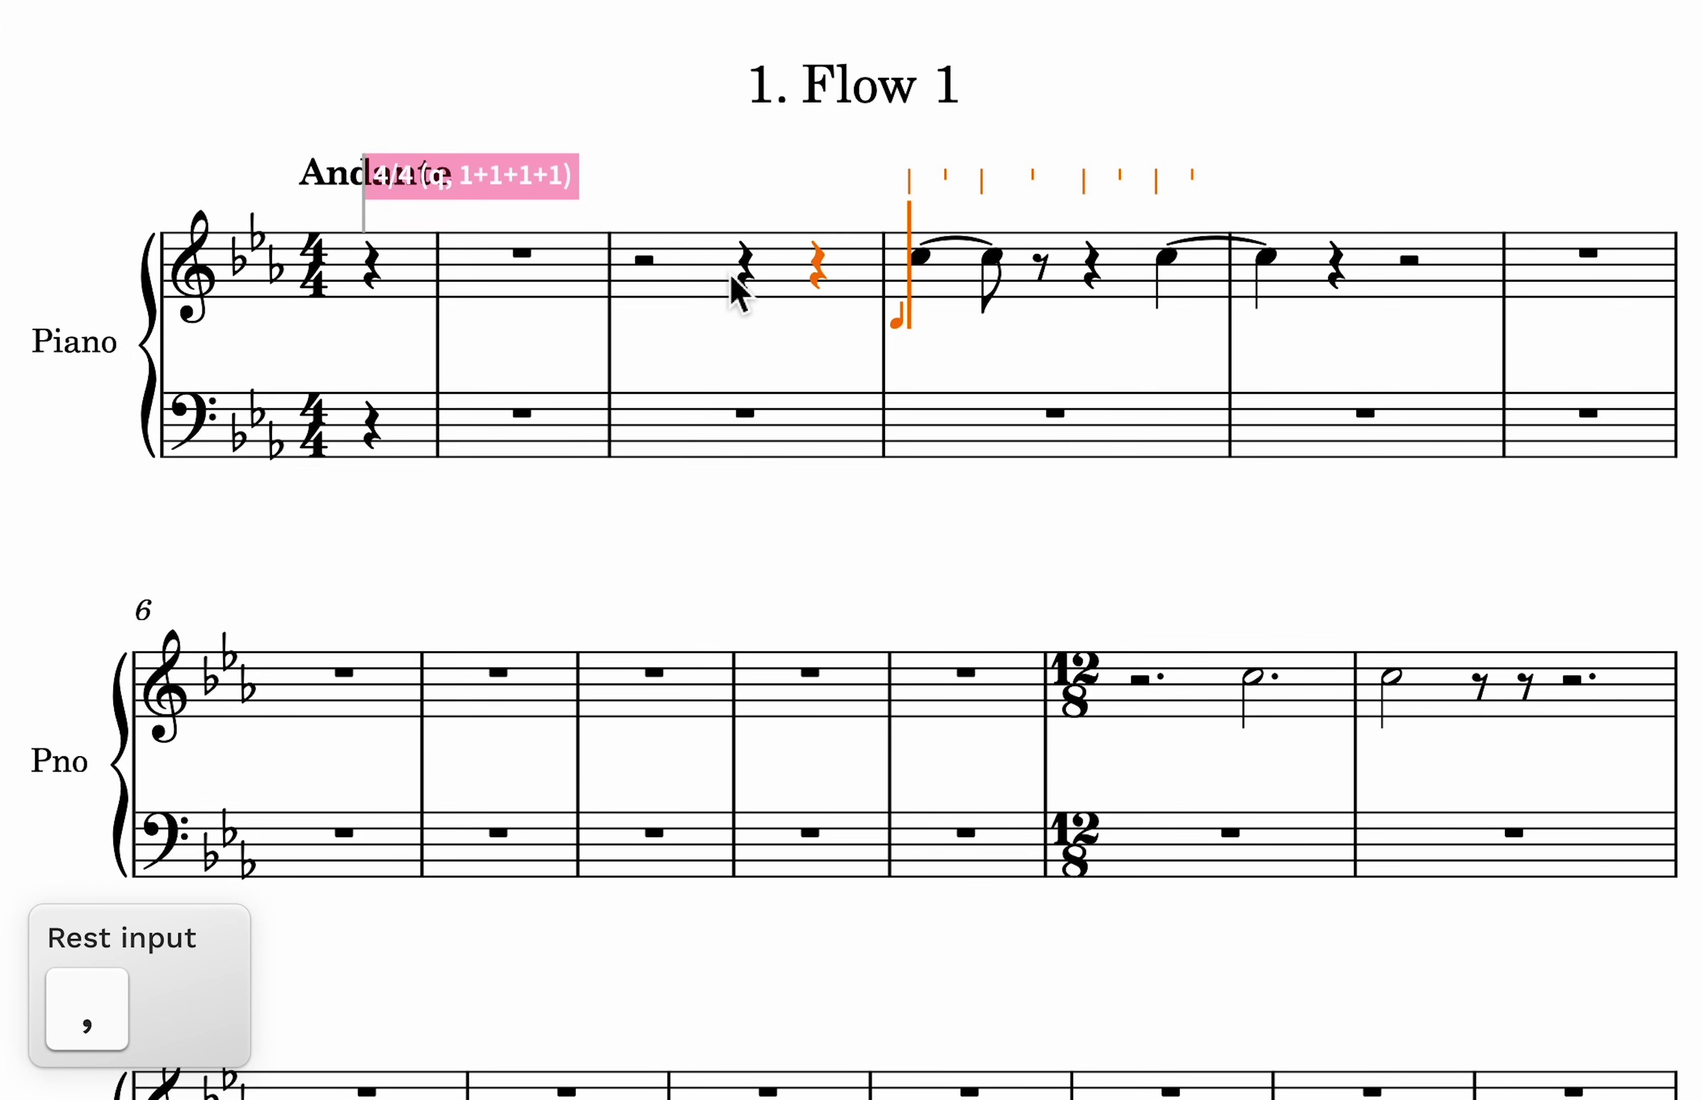
{"action": "key", "text": "Escape"}
- Add a fermata over bar 3's rests on both staves
{"action": "key", "text": "shift+h"}
{"action": "type", "text": "fermata"}
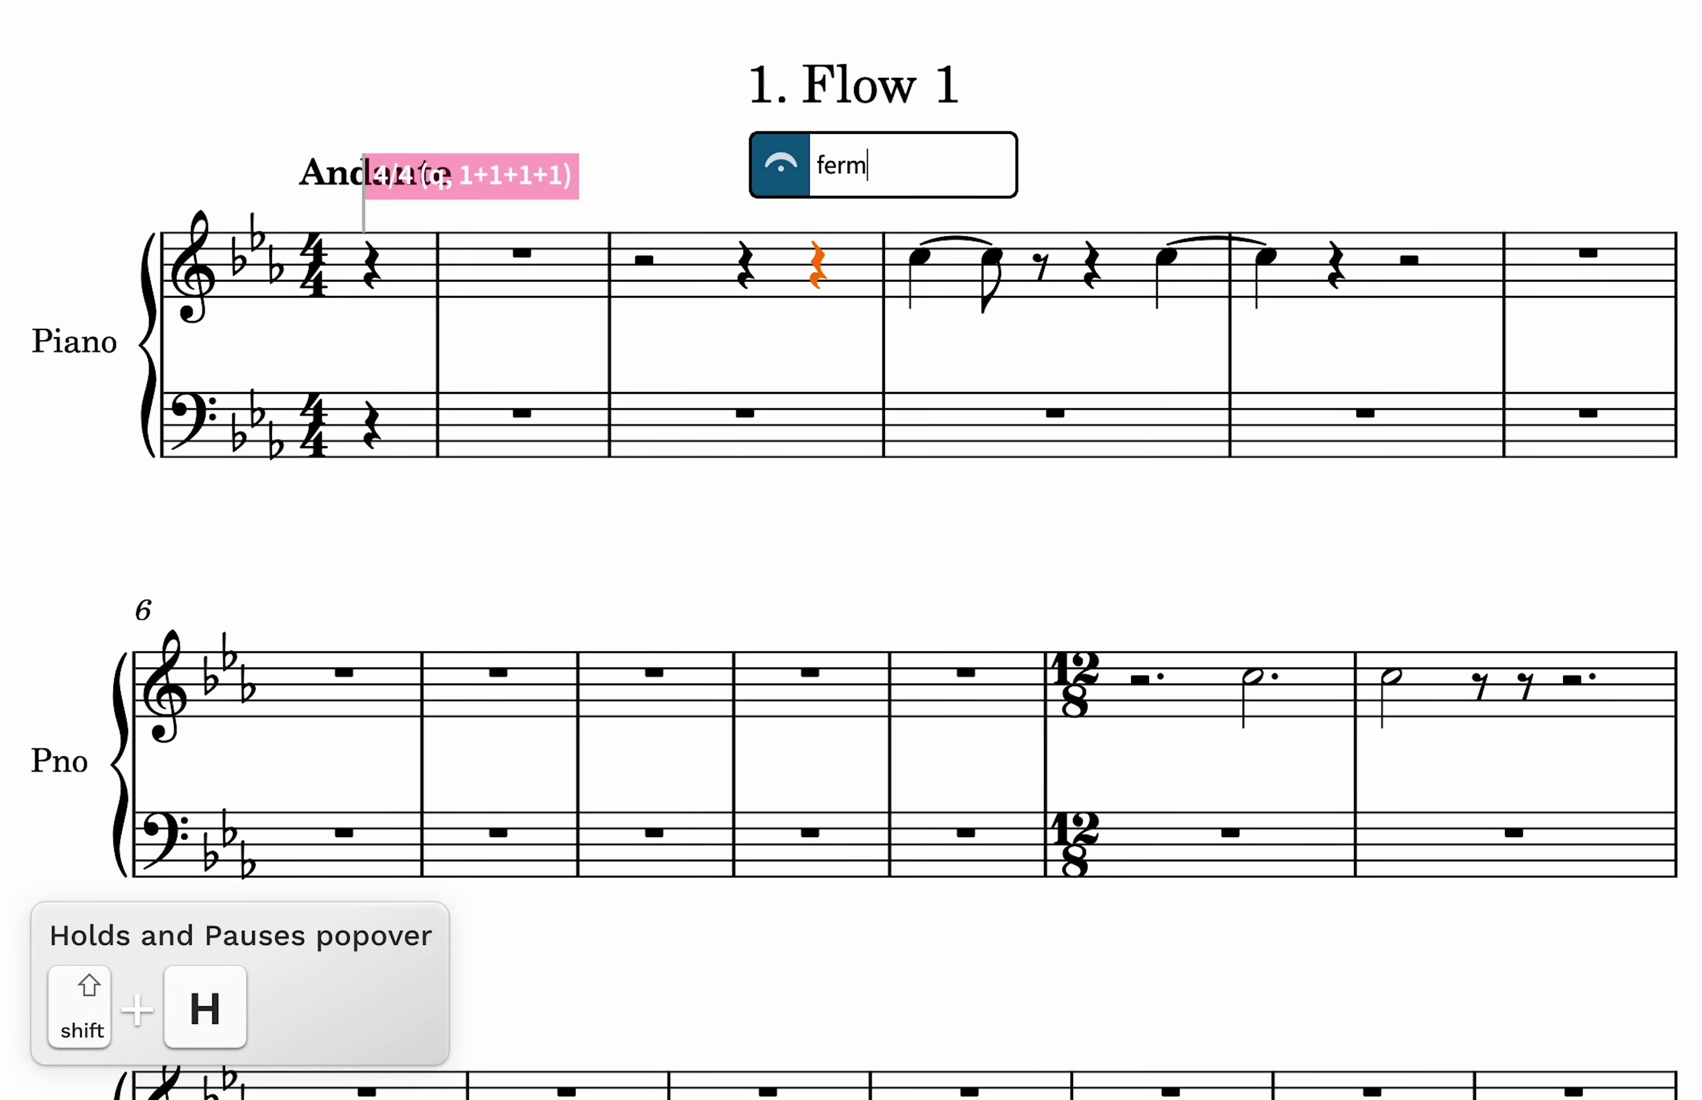
{"action": "key", "text": "Return"}
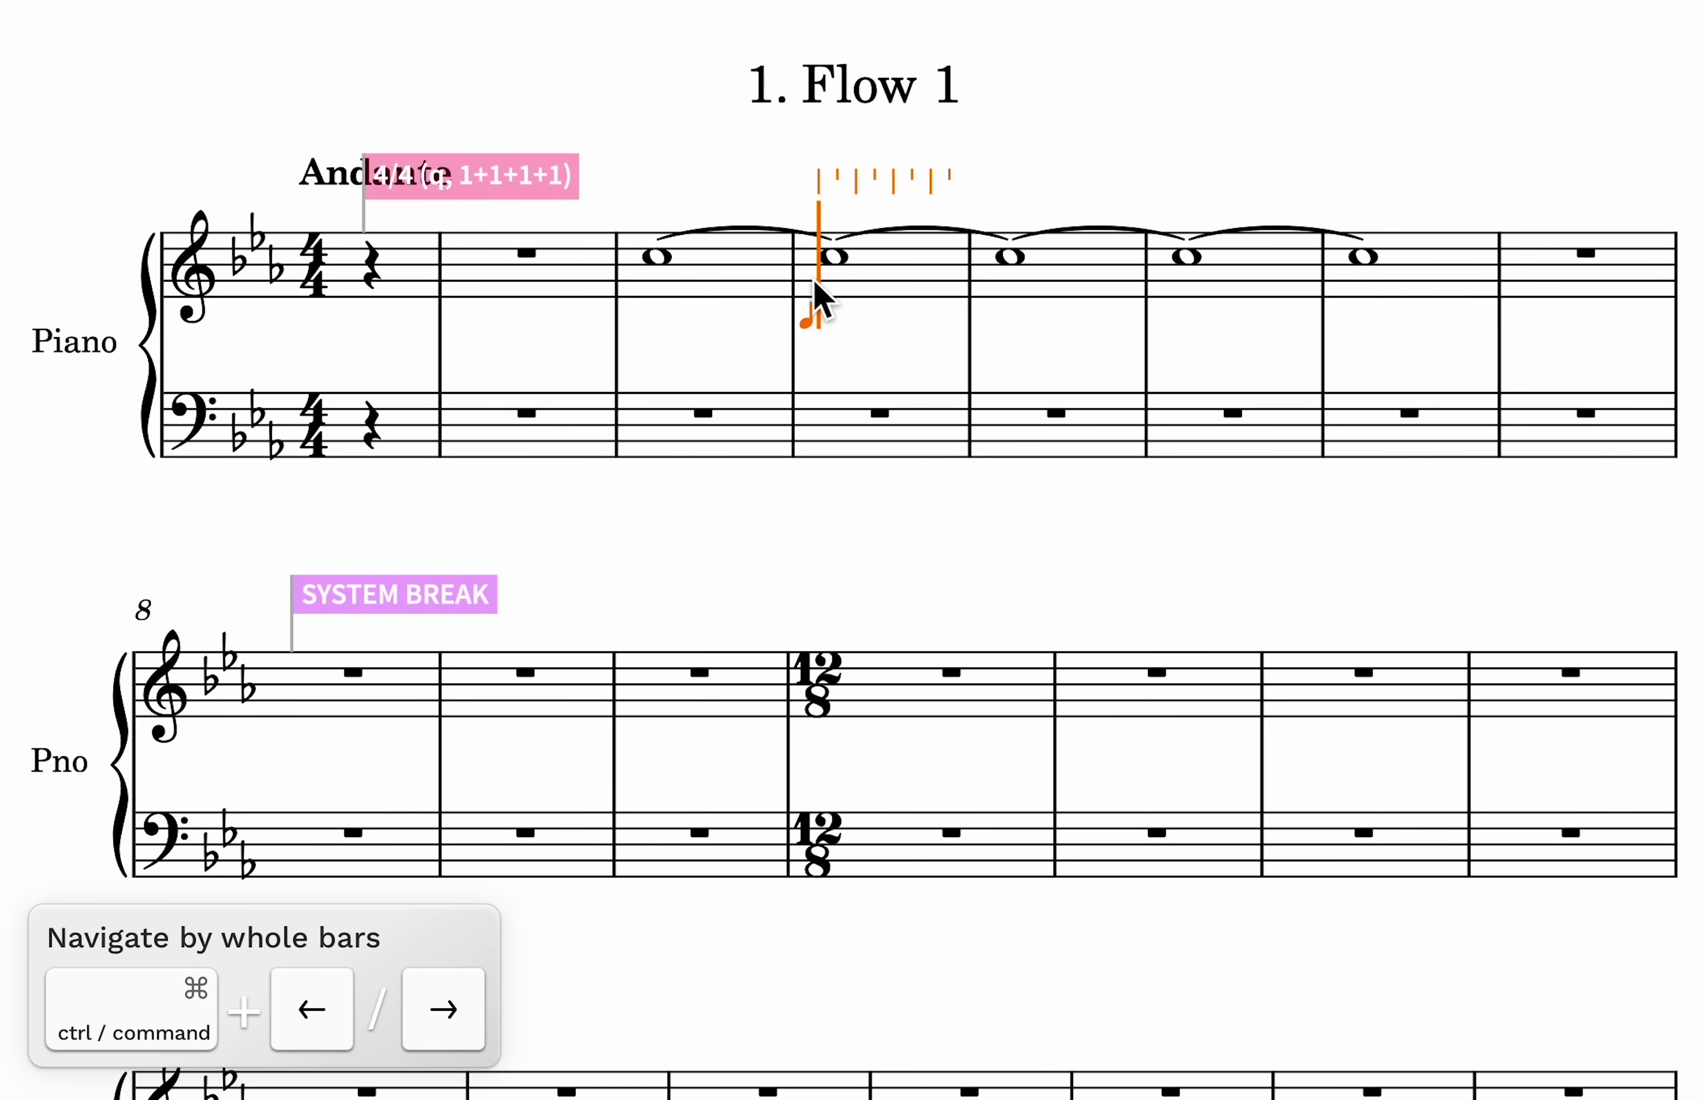
- Add a p dynamic with a crescendo hairpin at bar 4, extended to mid-bar
{"action": "key", "text": "shift+d"}
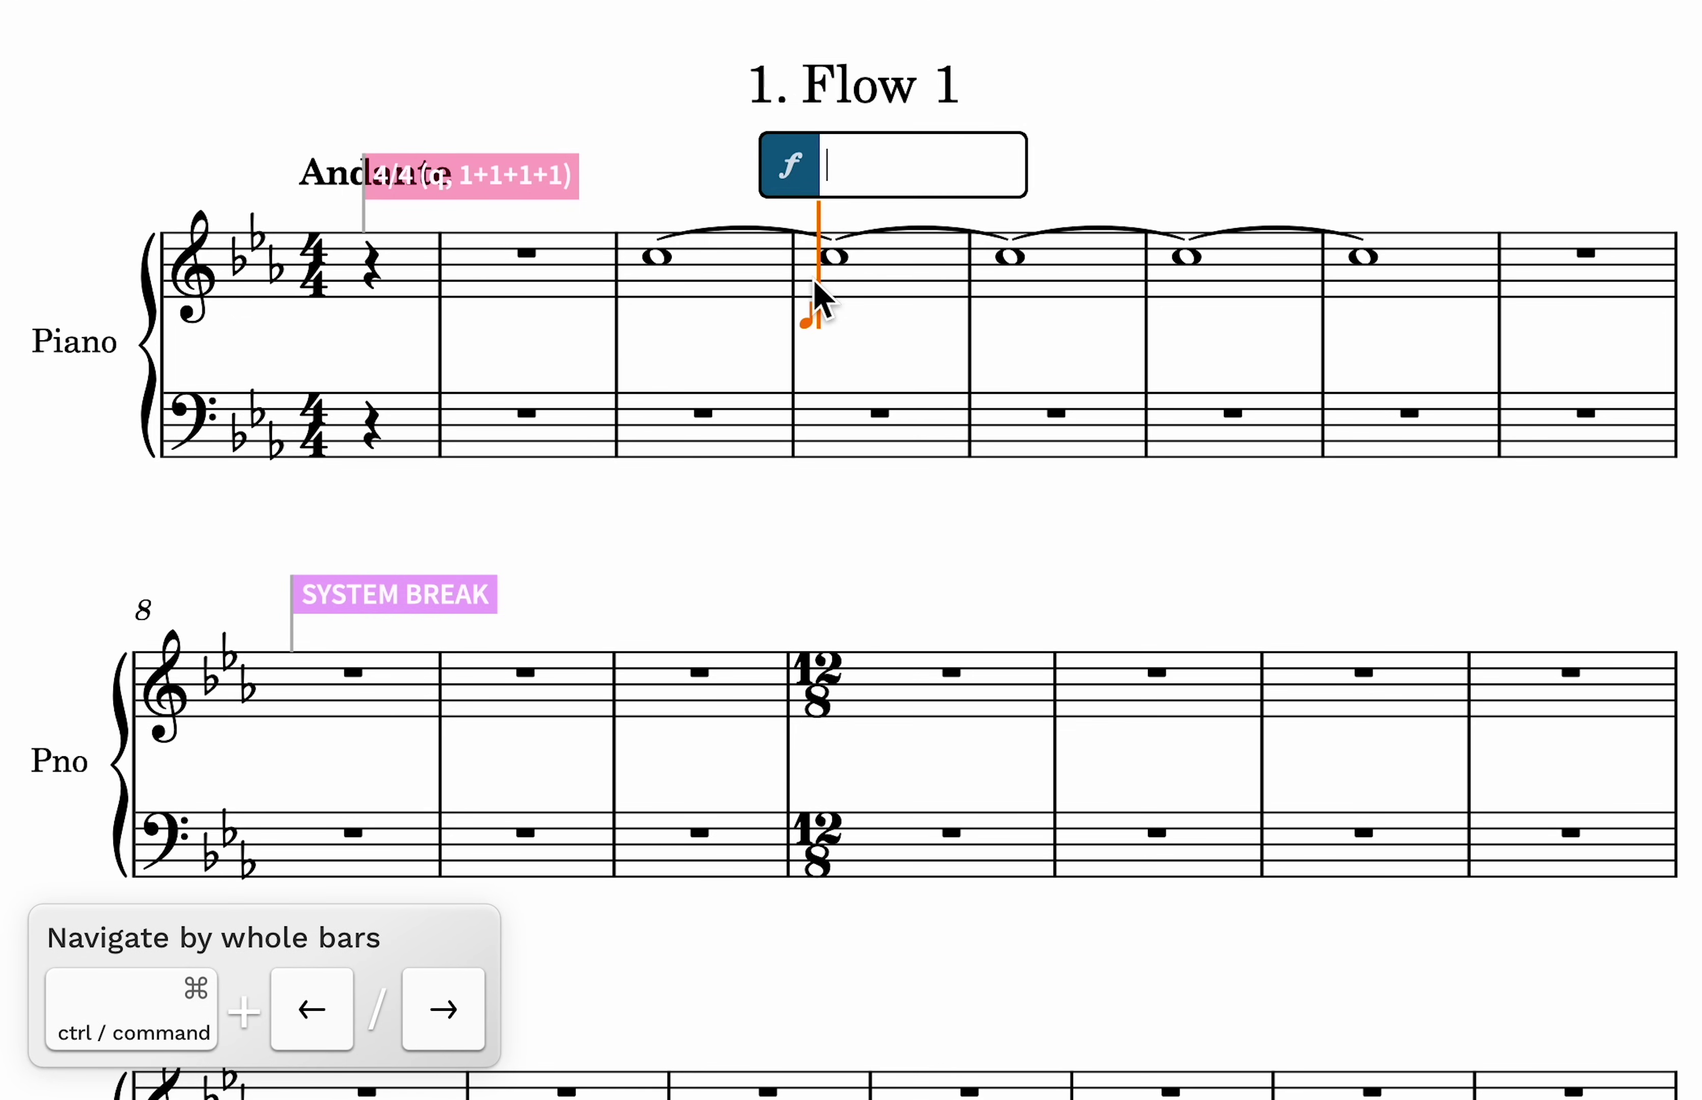
{"action": "type", "text": "p<"}
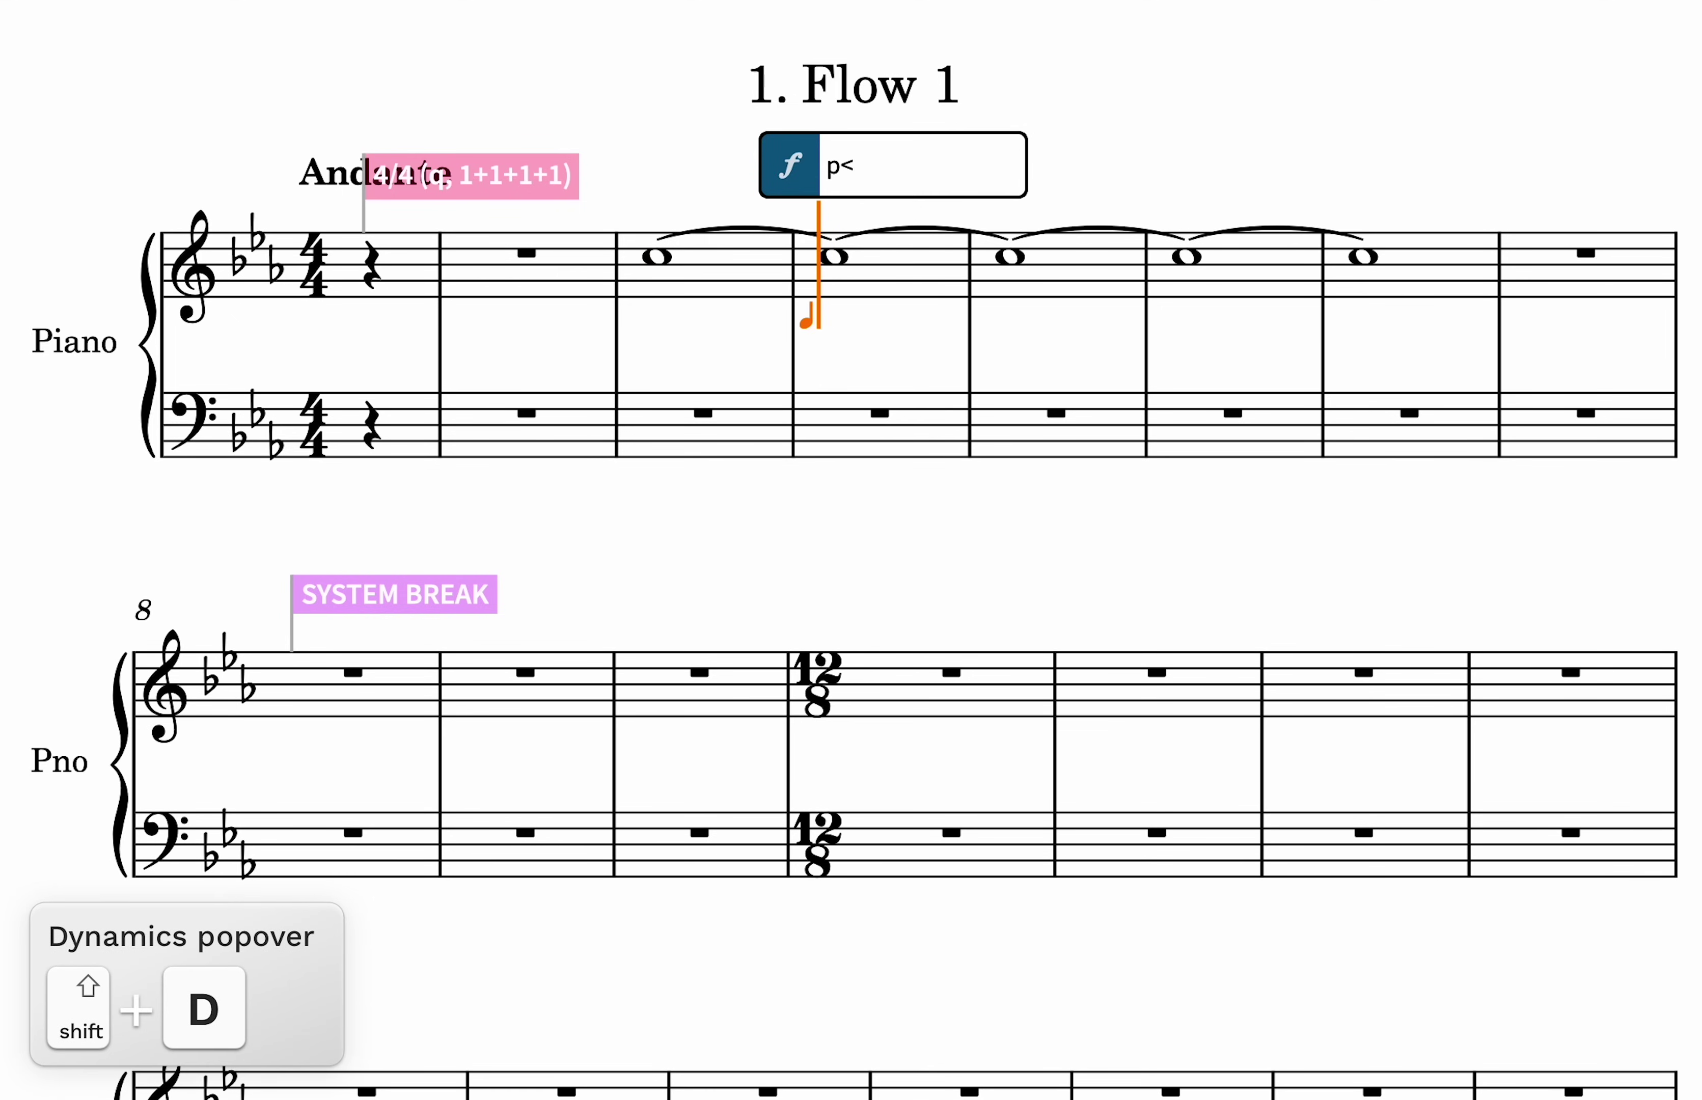
{"action": "key", "text": "Return"}
{"action": "key", "text": "space"}
{"action": "key", "text": "space"}
{"action": "key", "text": "space"}
{"action": "key", "text": "space"}
{"action": "key", "text": "space"}
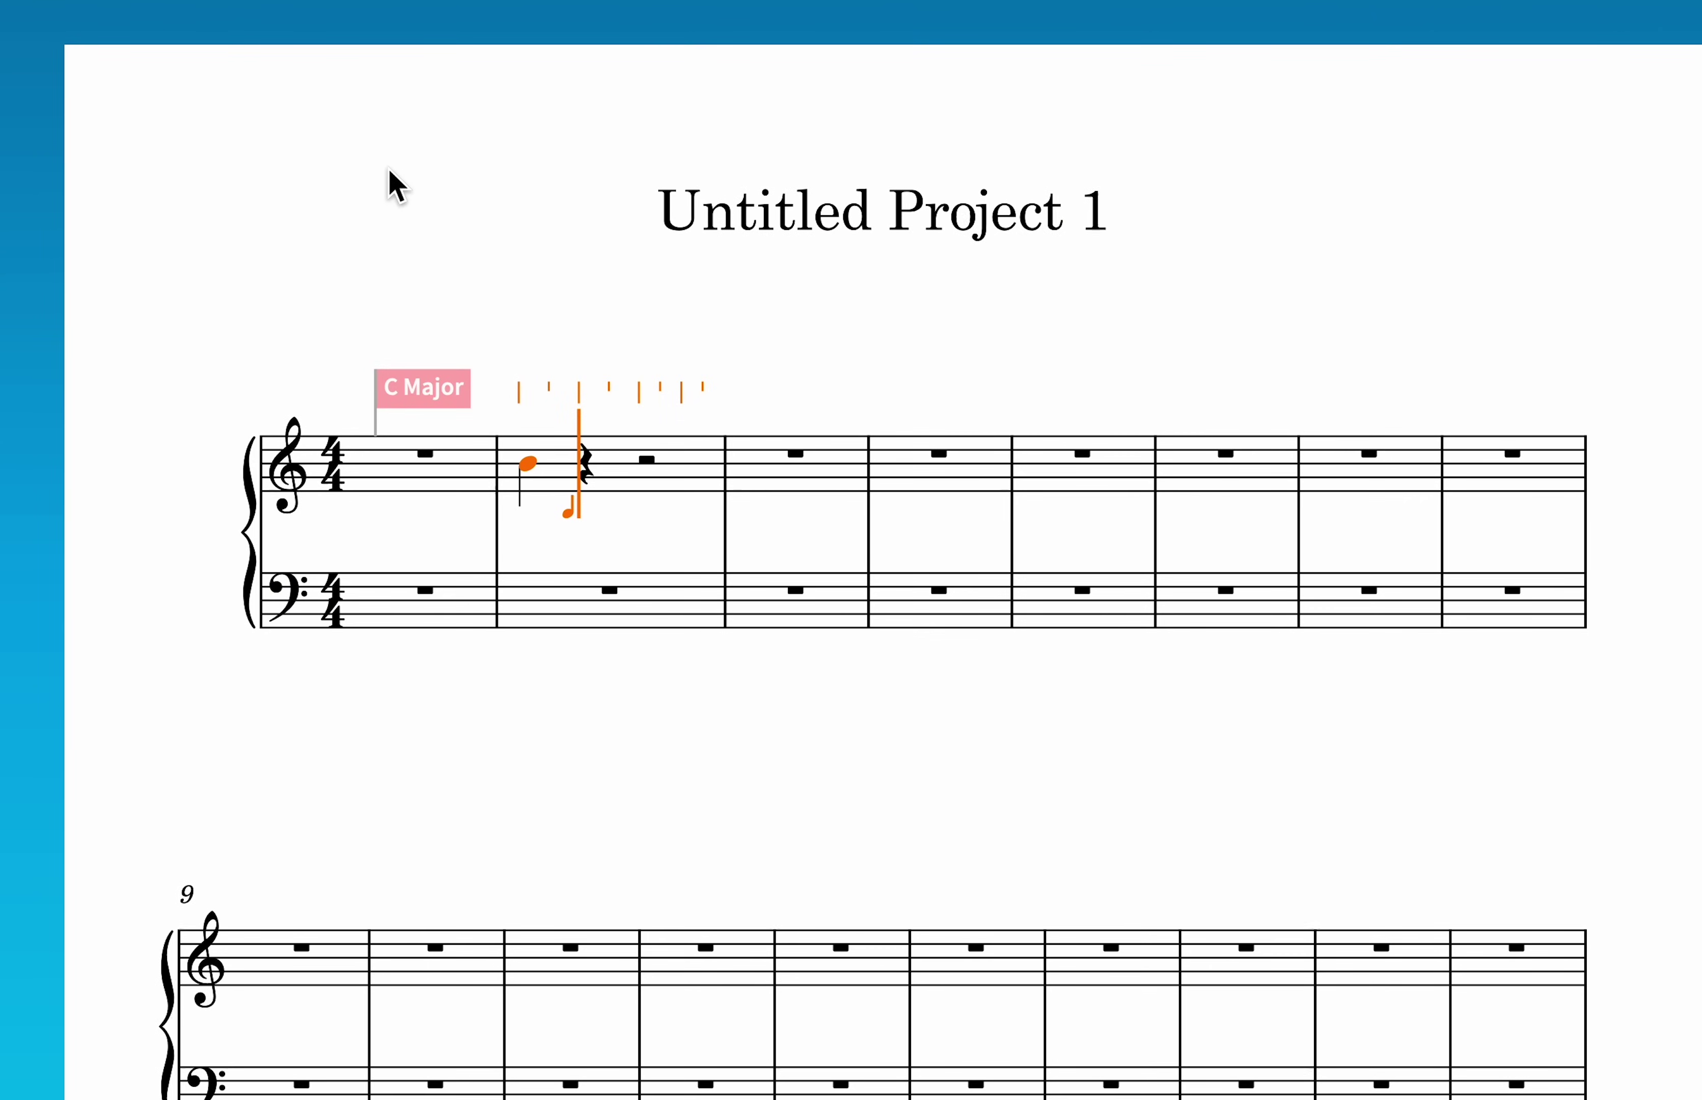
- Enter eighth notes E, F, G, A after the quarter note and begin a second voice
{"action": "key", "text": "5"}
{"action": "key", "text": "e"}
{"action": "key", "text": "f"}
{"action": "key", "text": "g"}
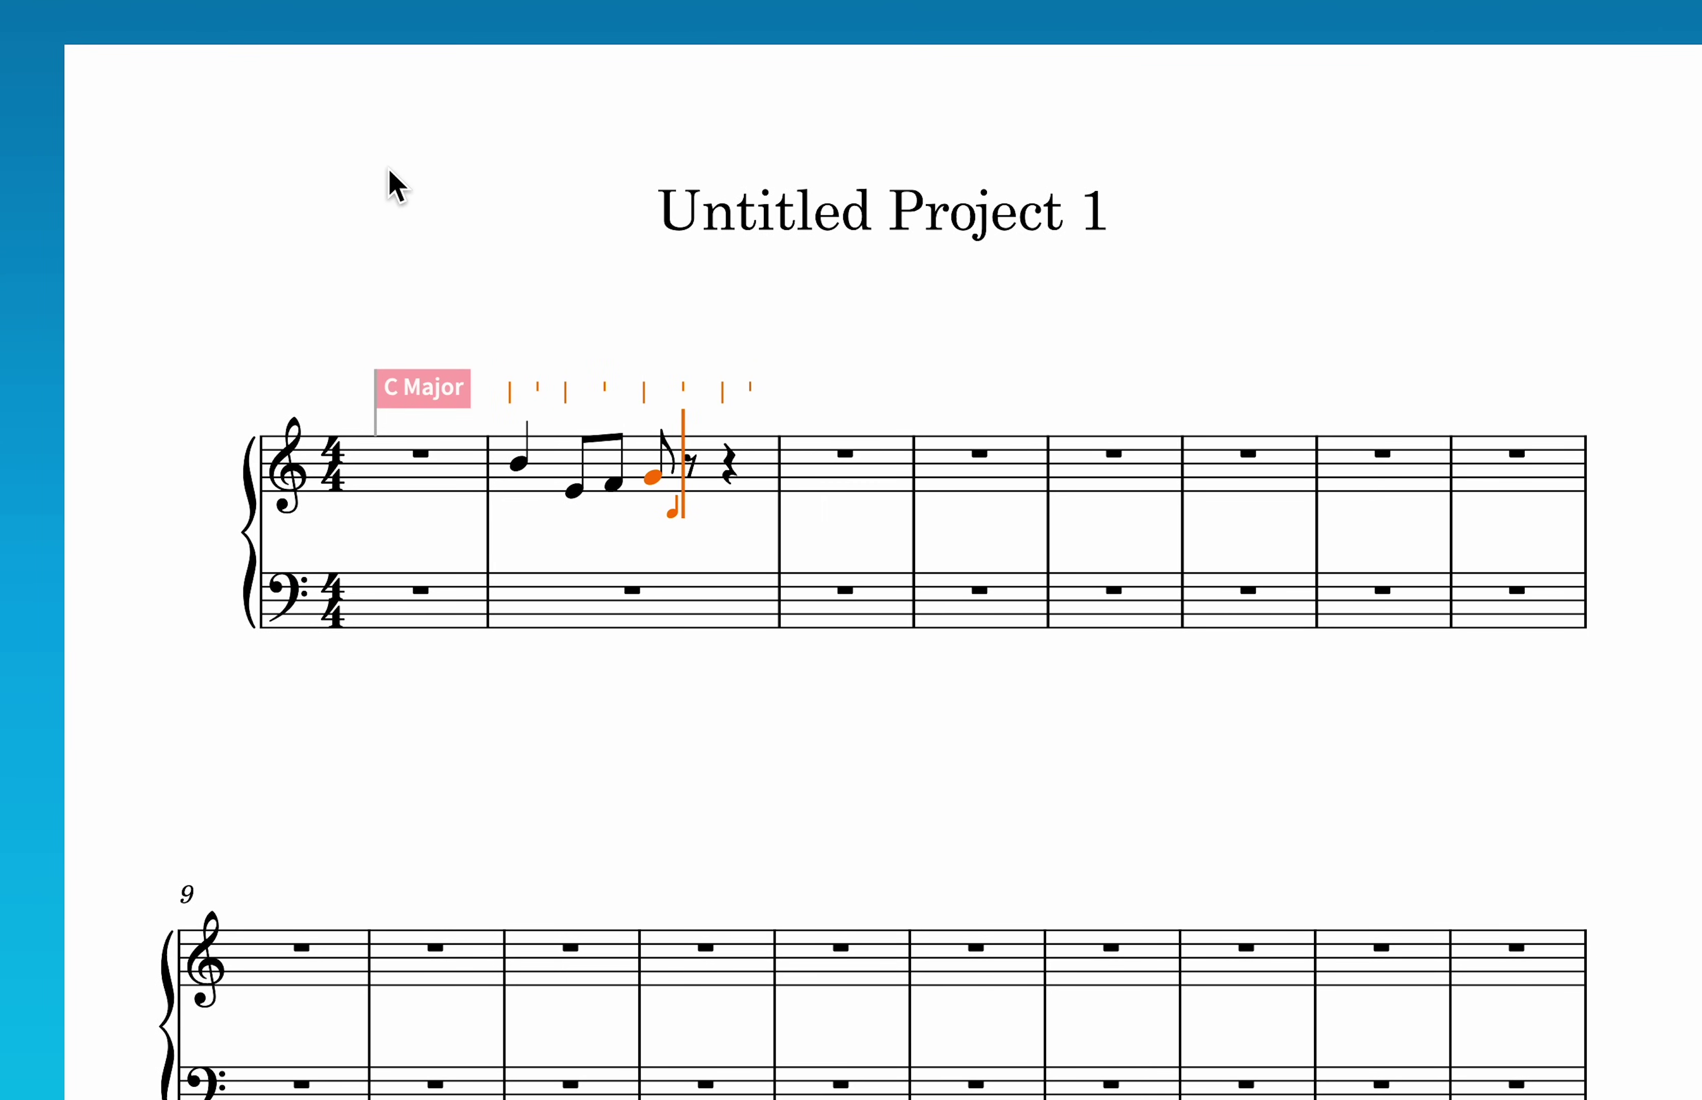
{"action": "key", "text": "a"}
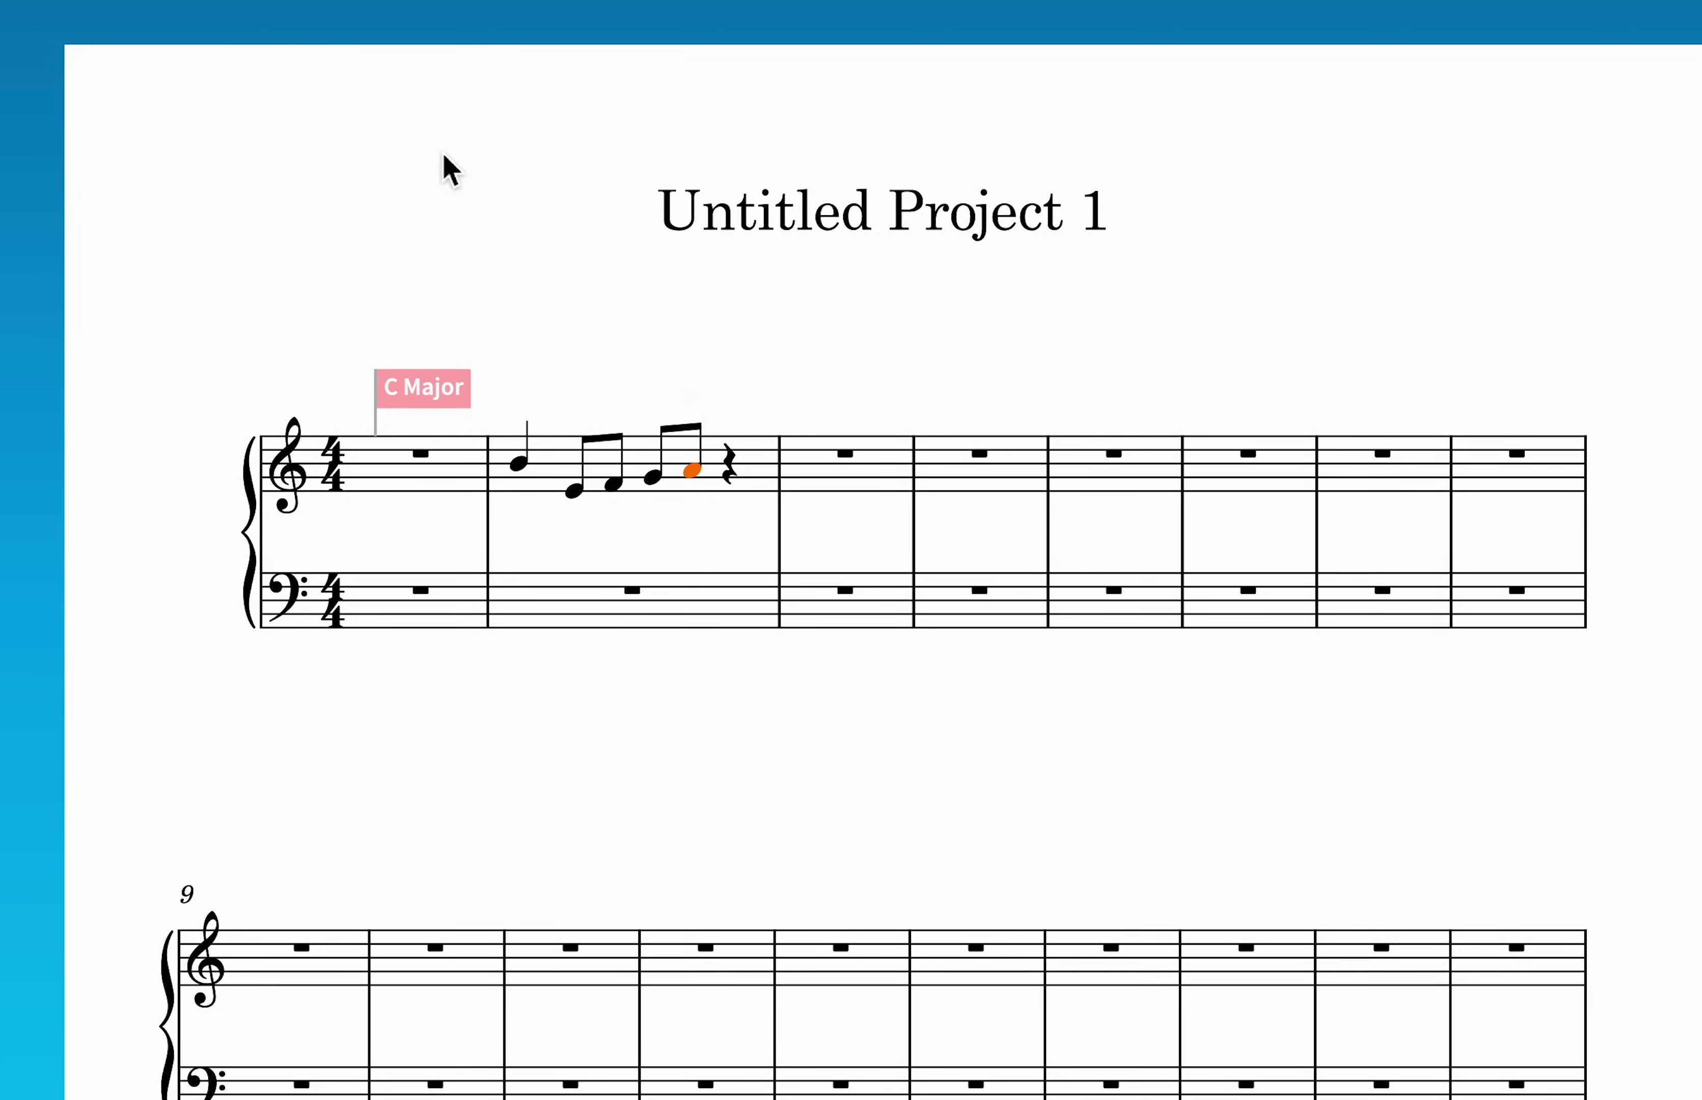
{"action": "key", "text": "shift+v"}
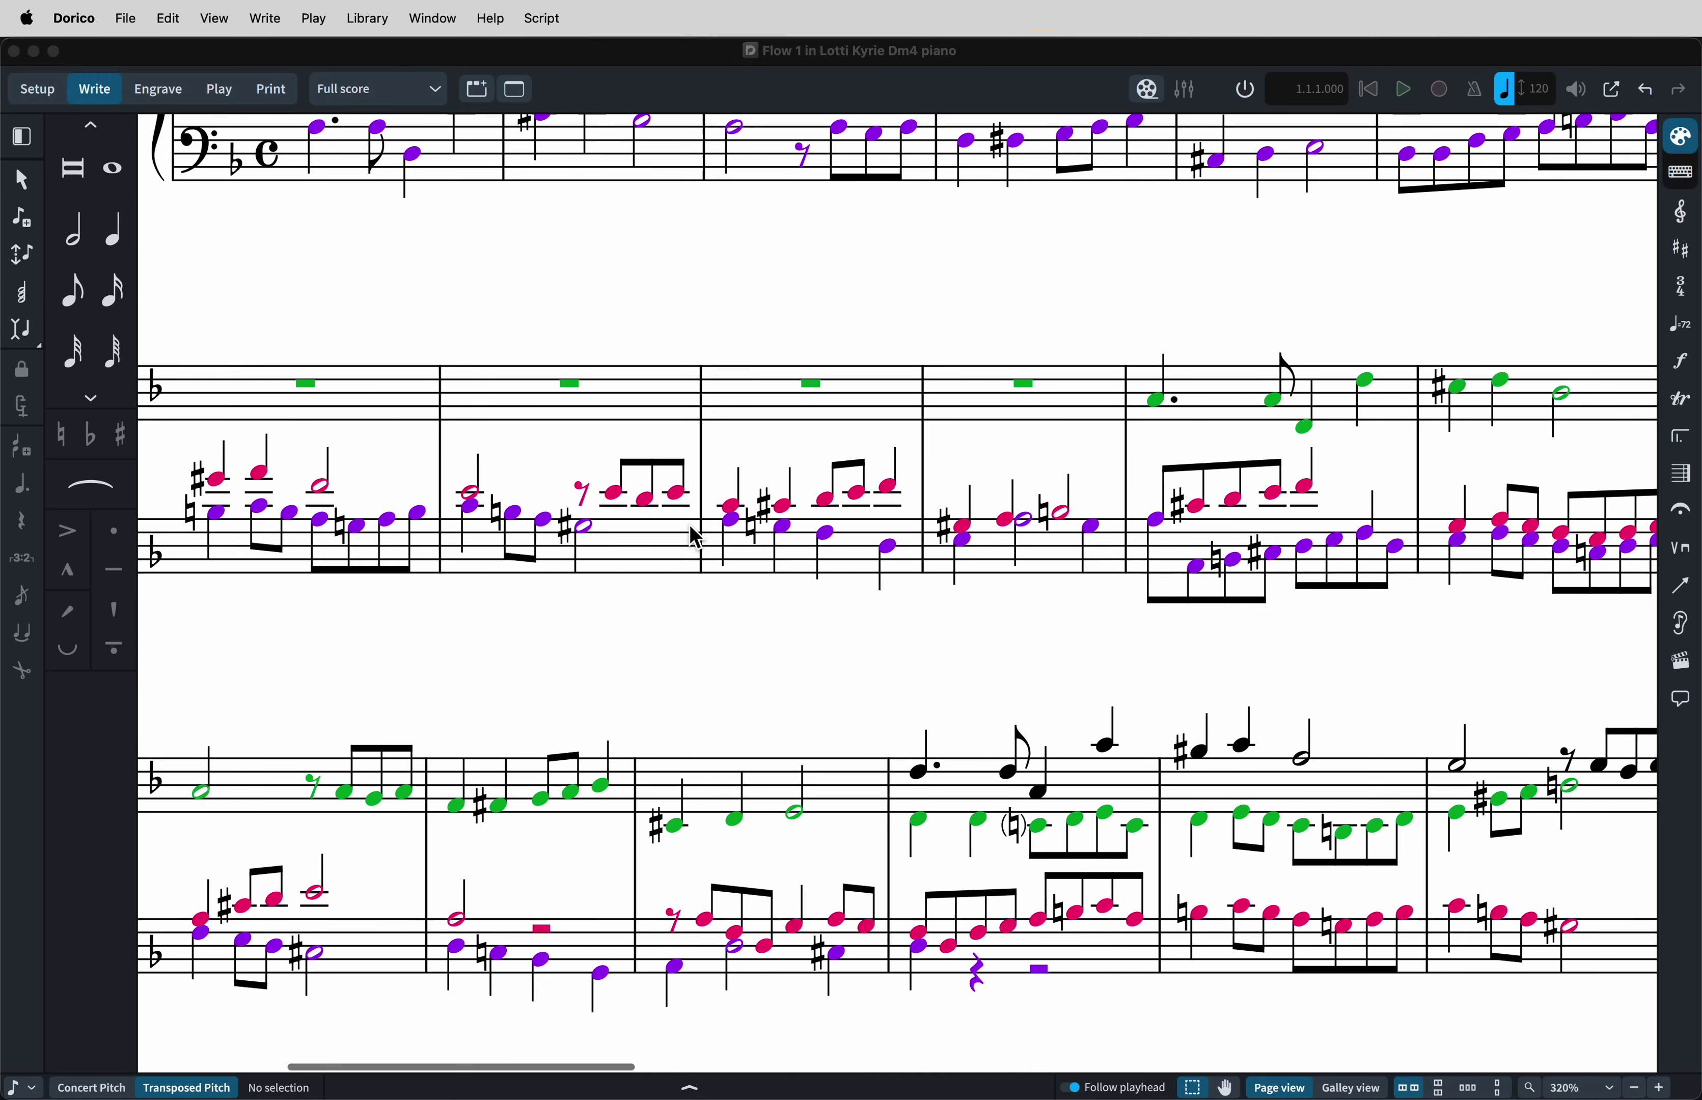
- Select the notes across bar 9 of the Lotti Kyrie, adding a rest in the other voice
{"action": "key", "text": "v"}
{"action": "left_click", "coordinate": [734, 511]}
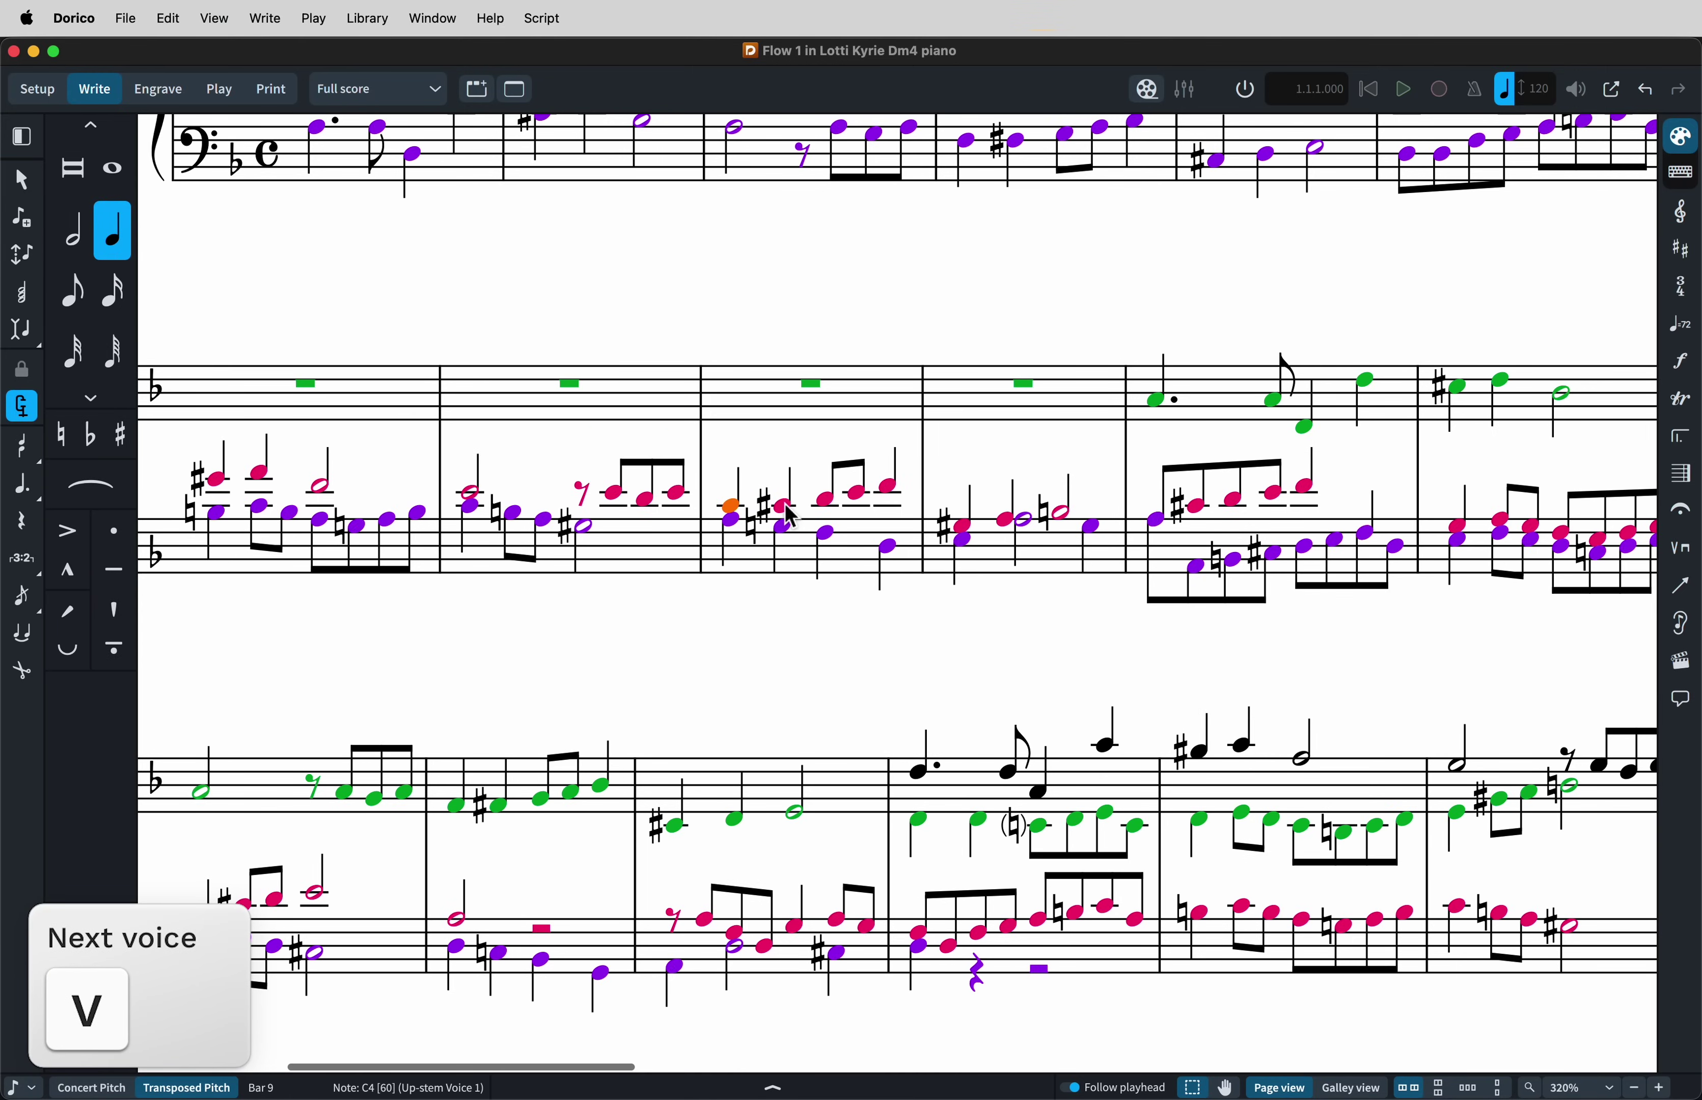
{"action": "left_click", "coordinate": [789, 511], "text": "shift"}
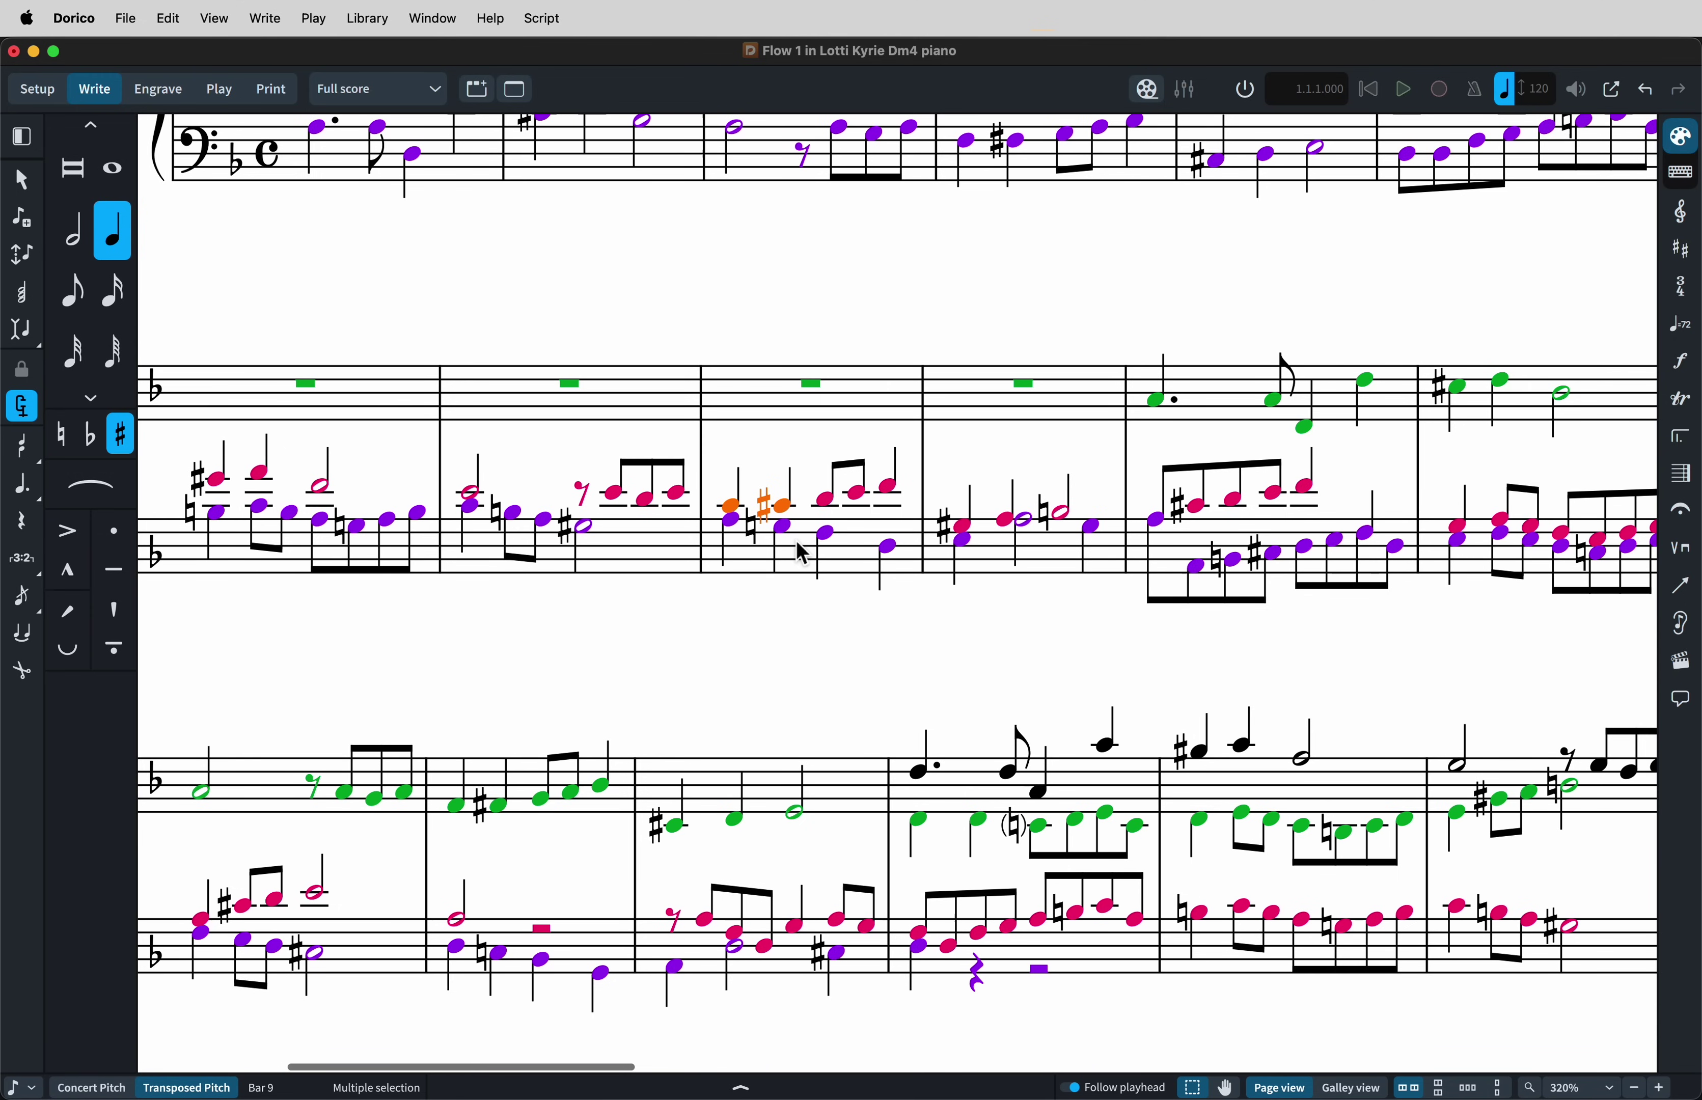
{"action": "key", "text": "v"}
{"action": "left_click", "coordinate": [733, 594]}
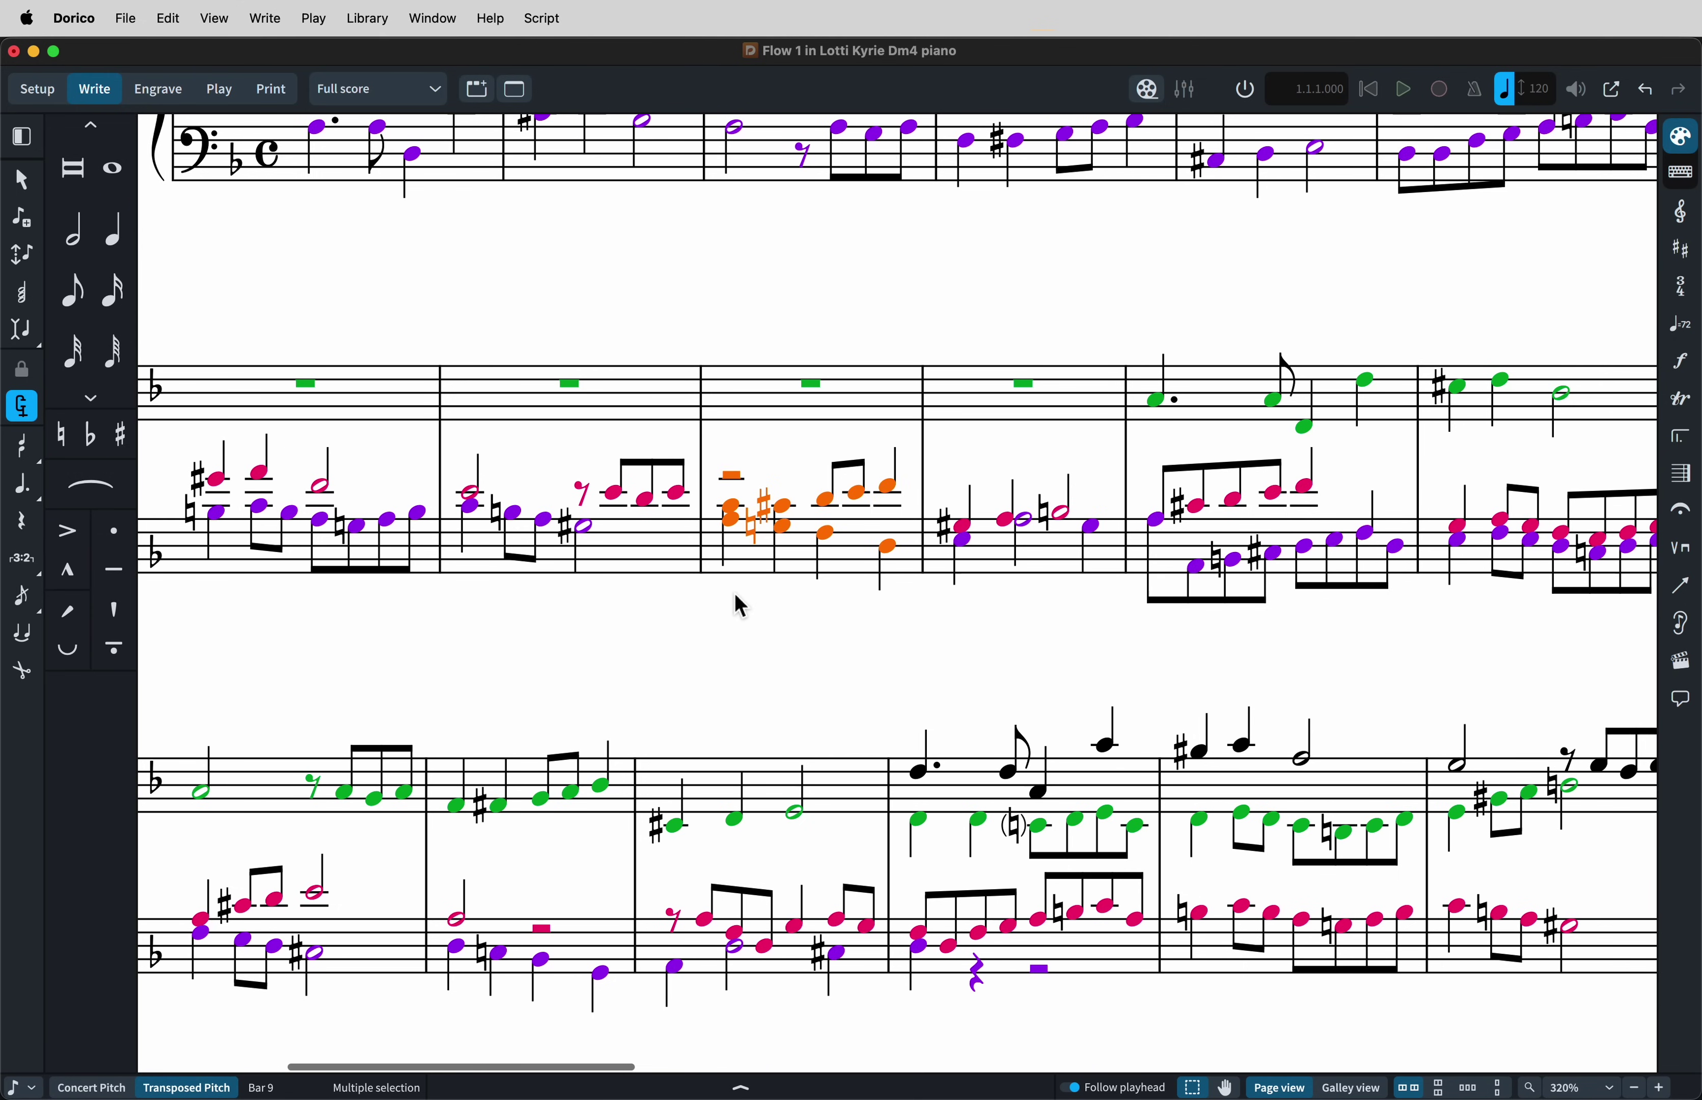
{"action": "left_click", "coordinate": [745, 672]}
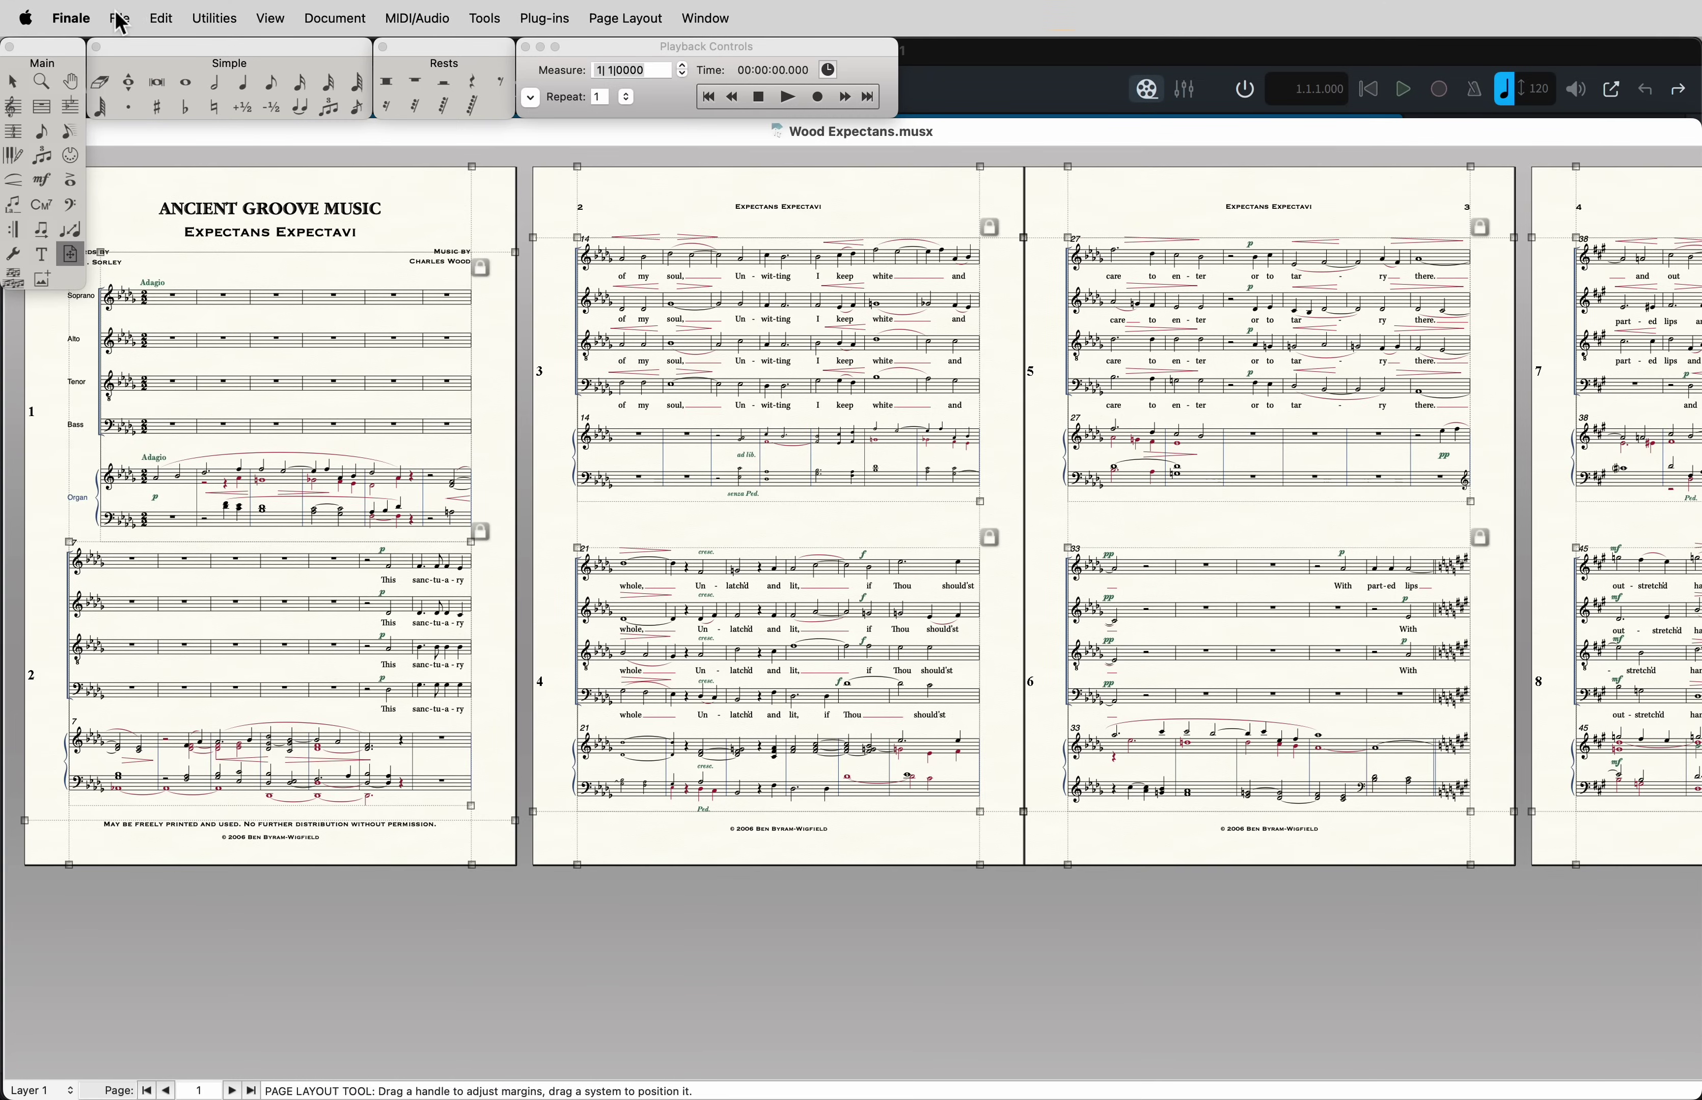
- In Finale, export the score via File > Export > MusicXML
{"action": "left_click", "coordinate": [122, 20]}
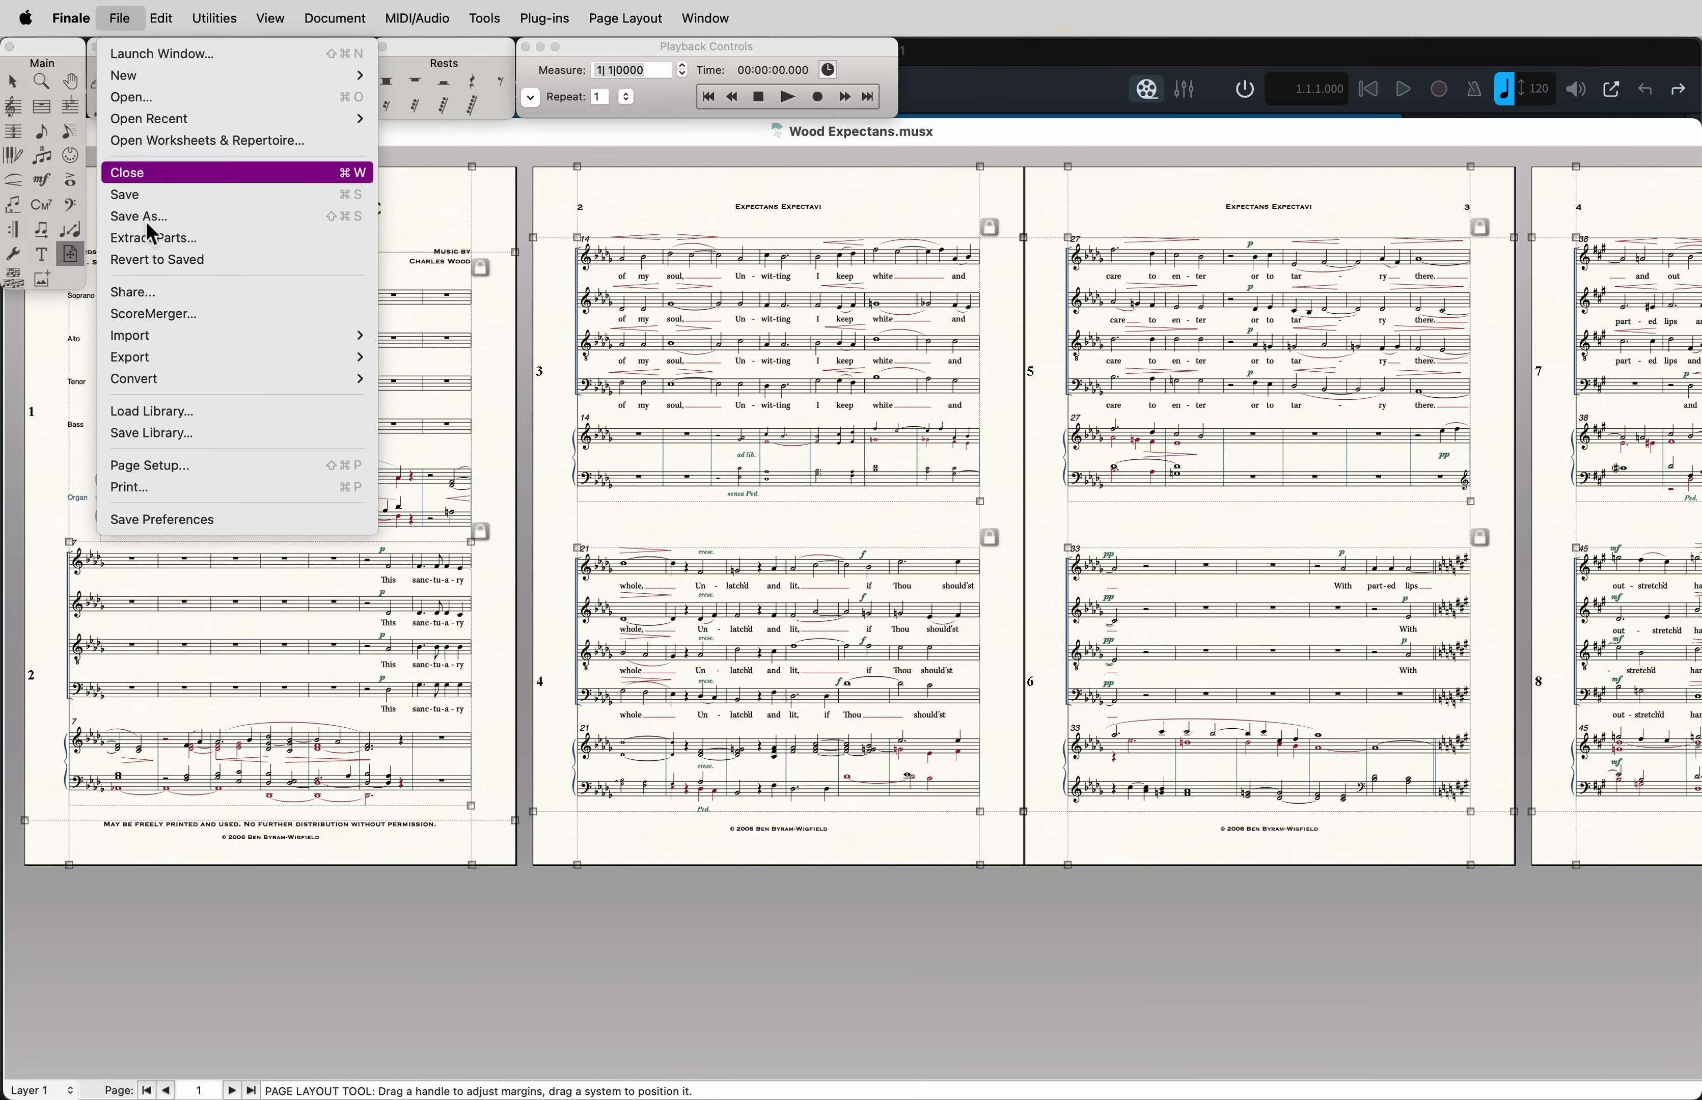
{"action": "mouse_move", "coordinate": [154, 356]}
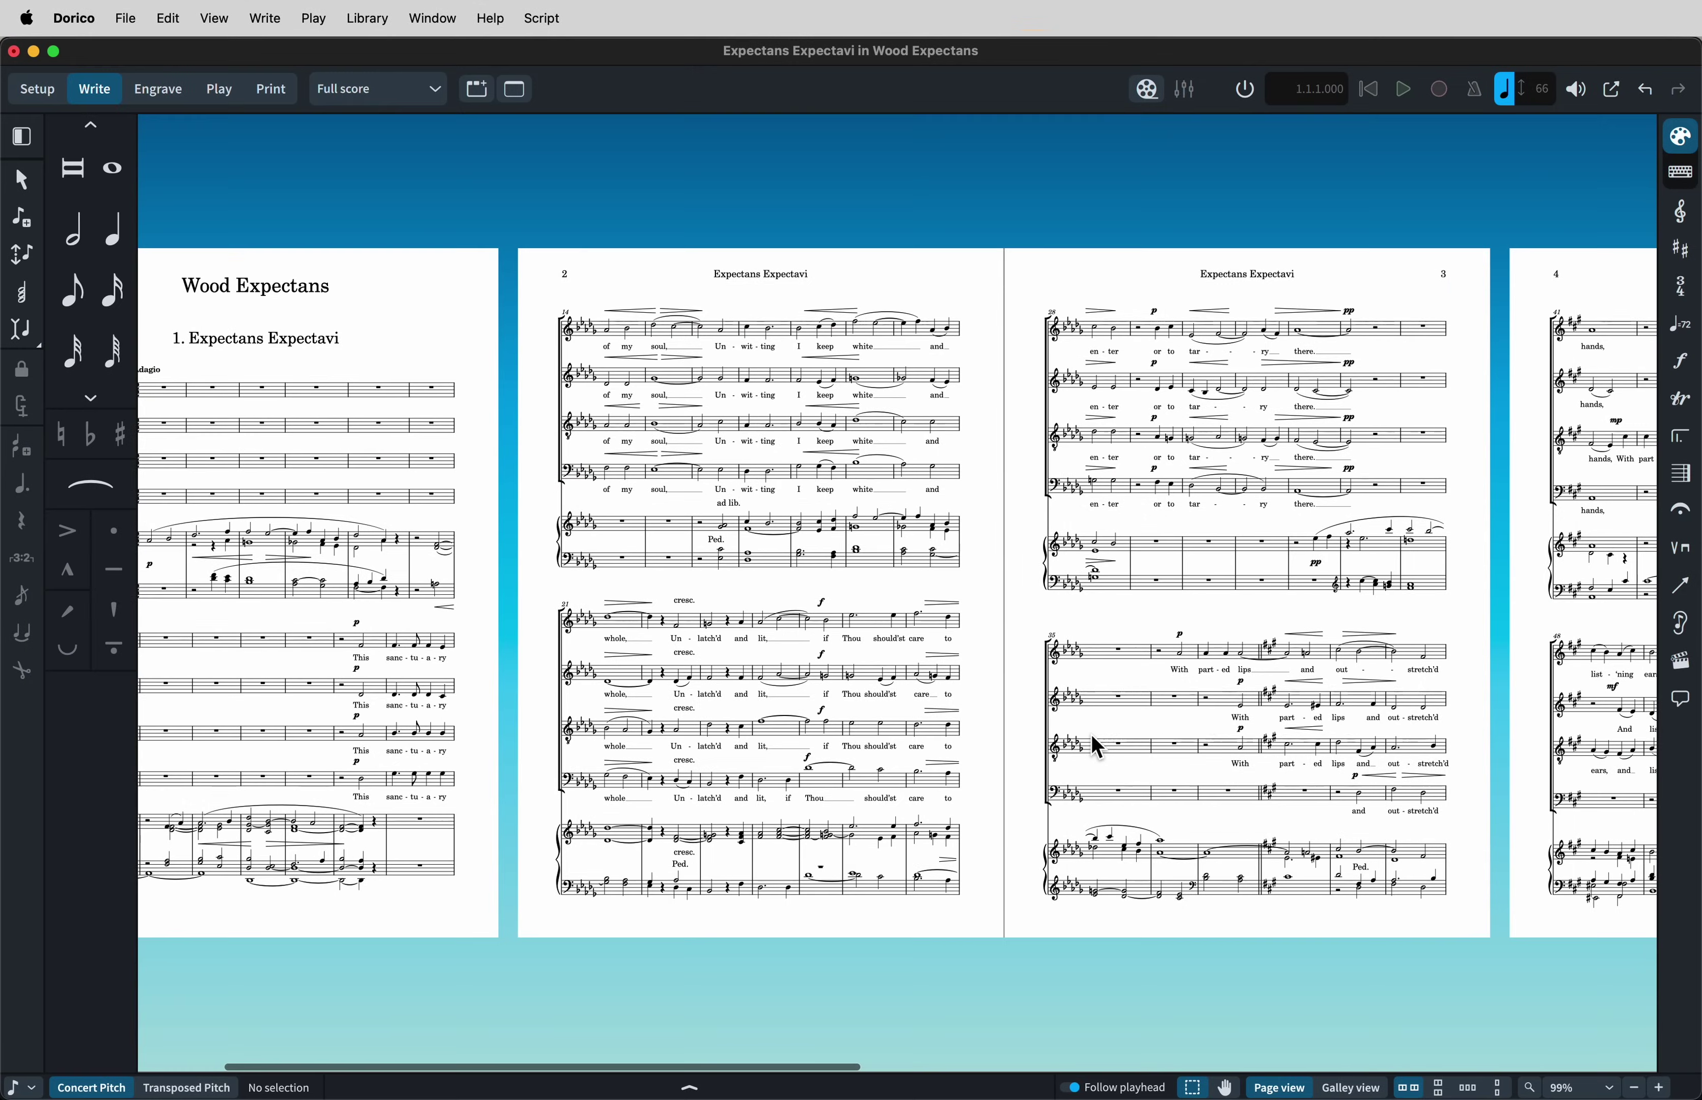
{"action": "scroll", "coordinate": [1094, 748], "scroll_direction": "right", "scroll_amount": 10}
{"action": "scroll", "coordinate": [1097, 748], "scroll_direction": "right", "scroll_amount": 15}
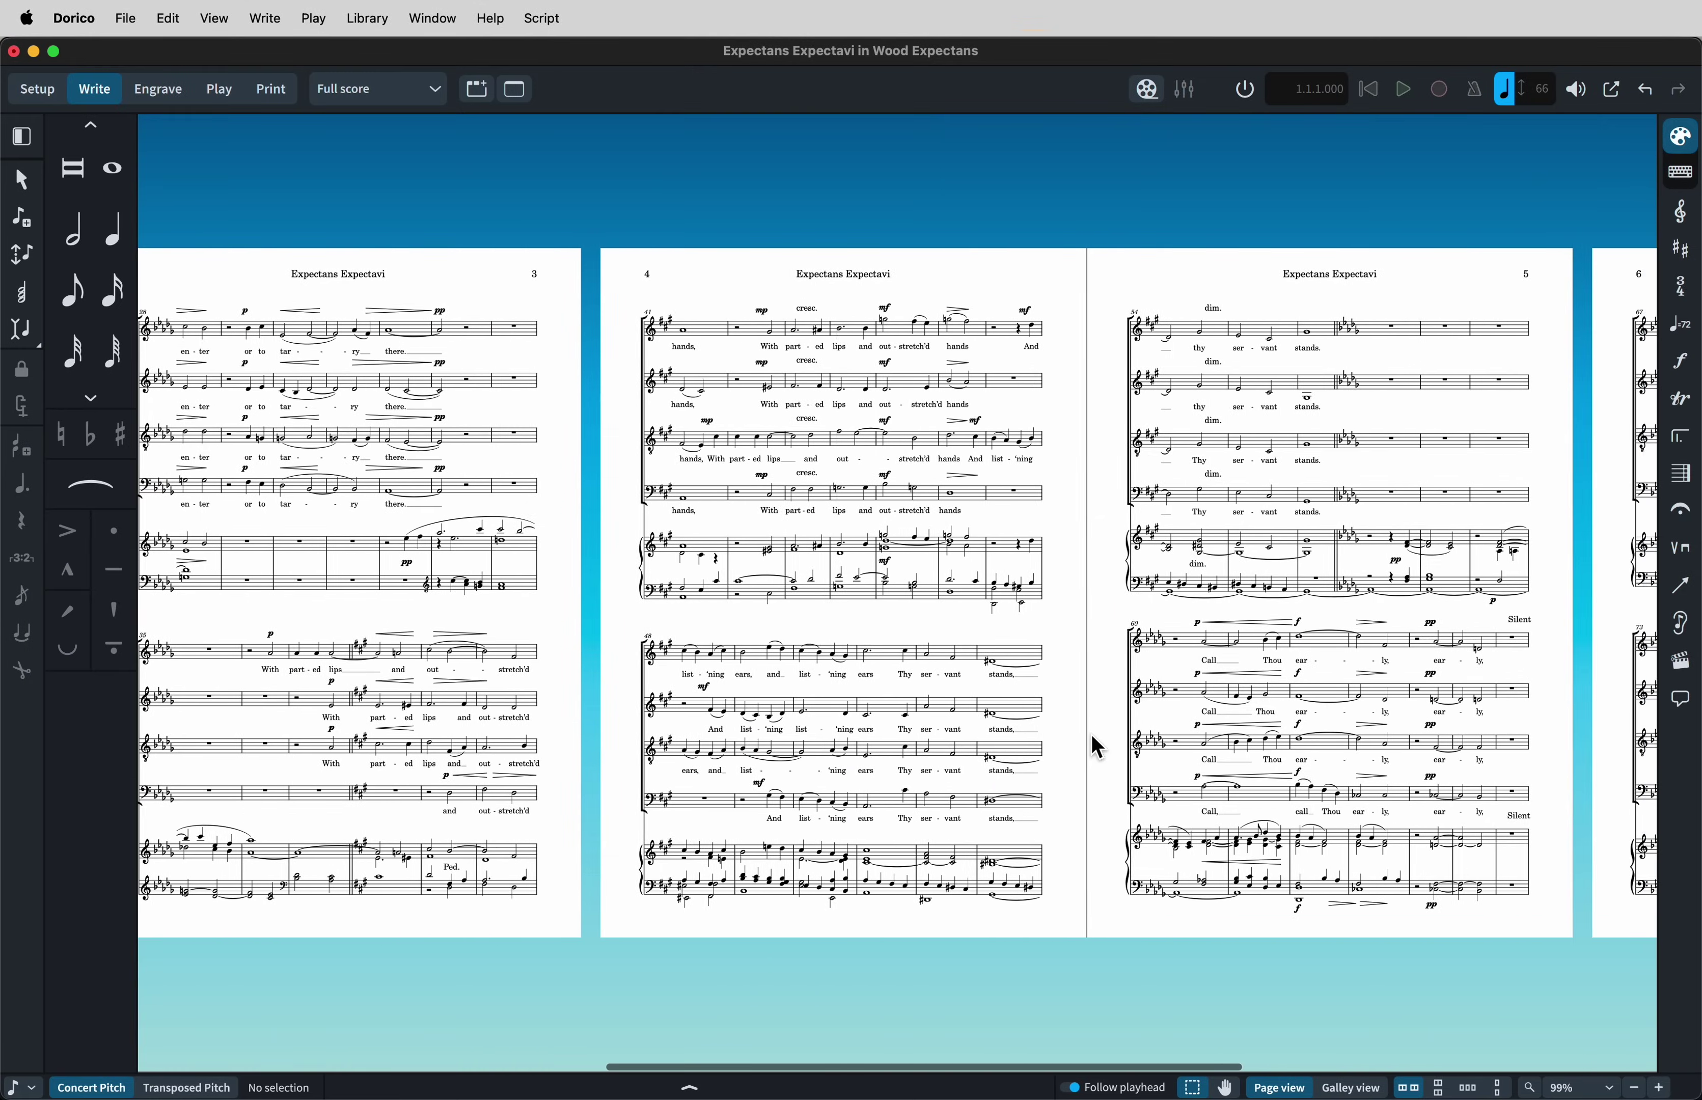
{"action": "scroll", "coordinate": [1094, 748], "scroll_direction": "right", "scroll_amount": 2}
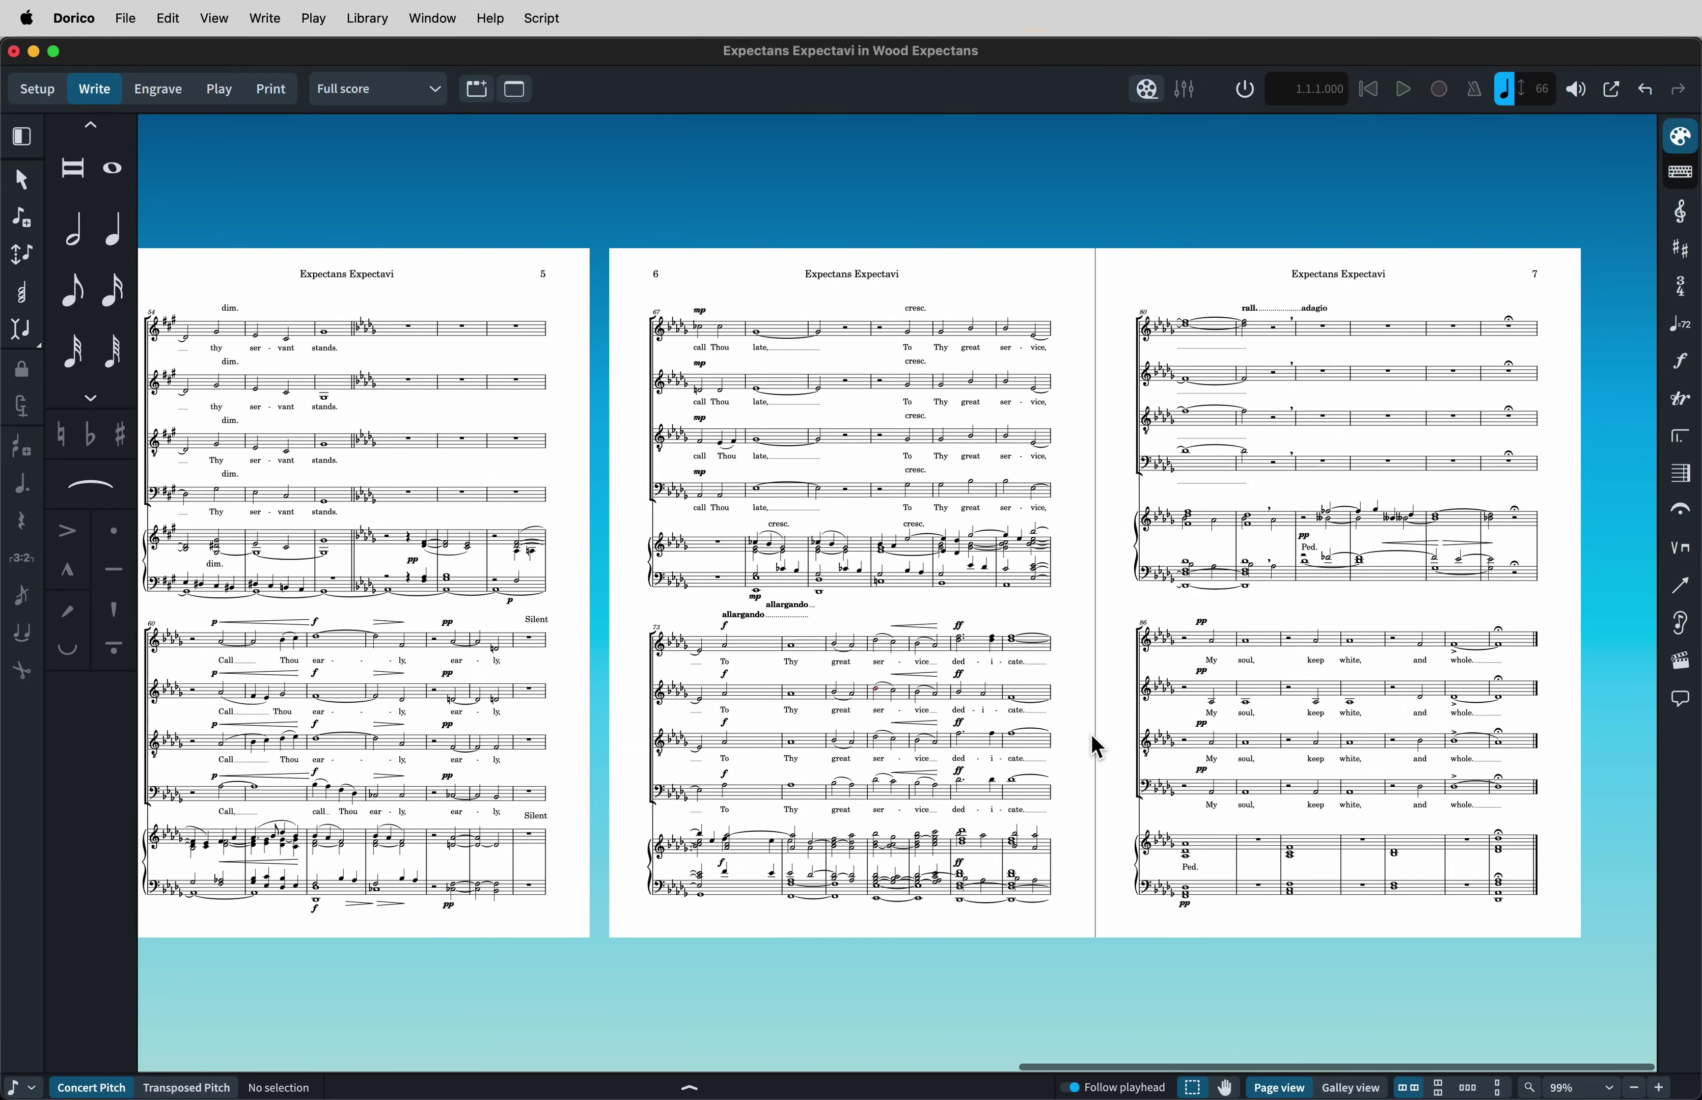